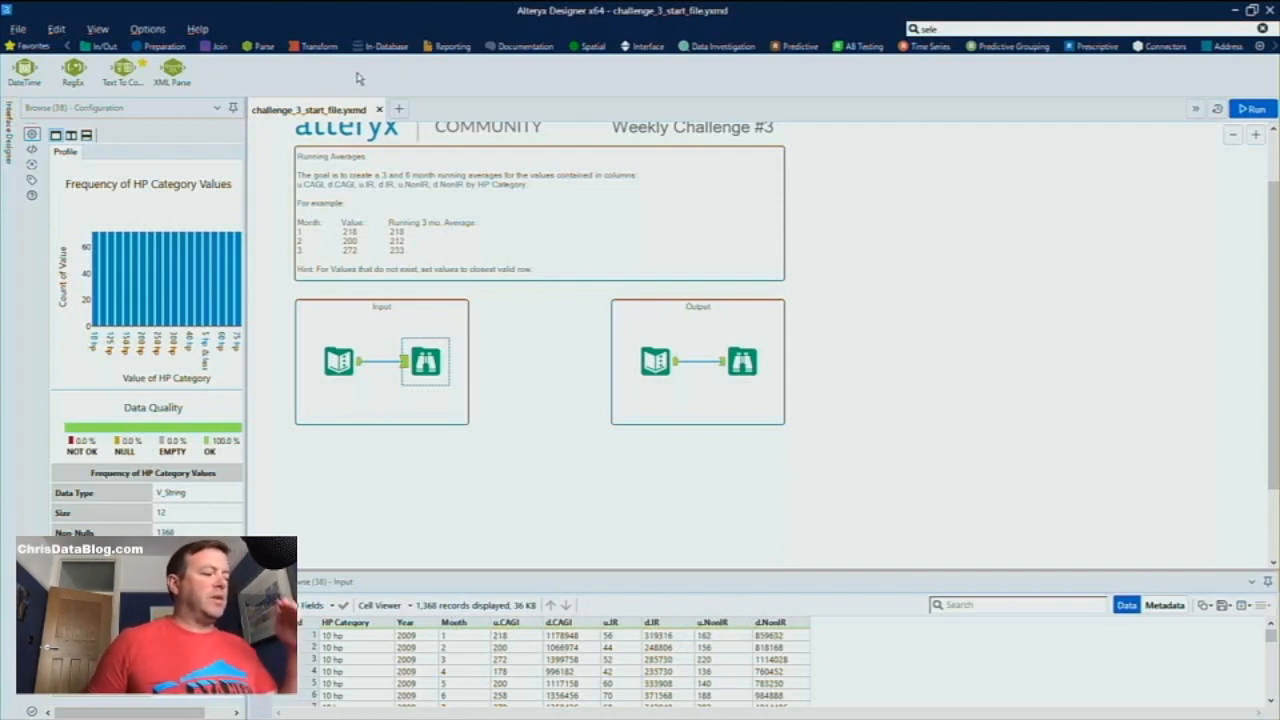
Add a Record ID tool fed by the input data source and run the workflow
click(160, 46)
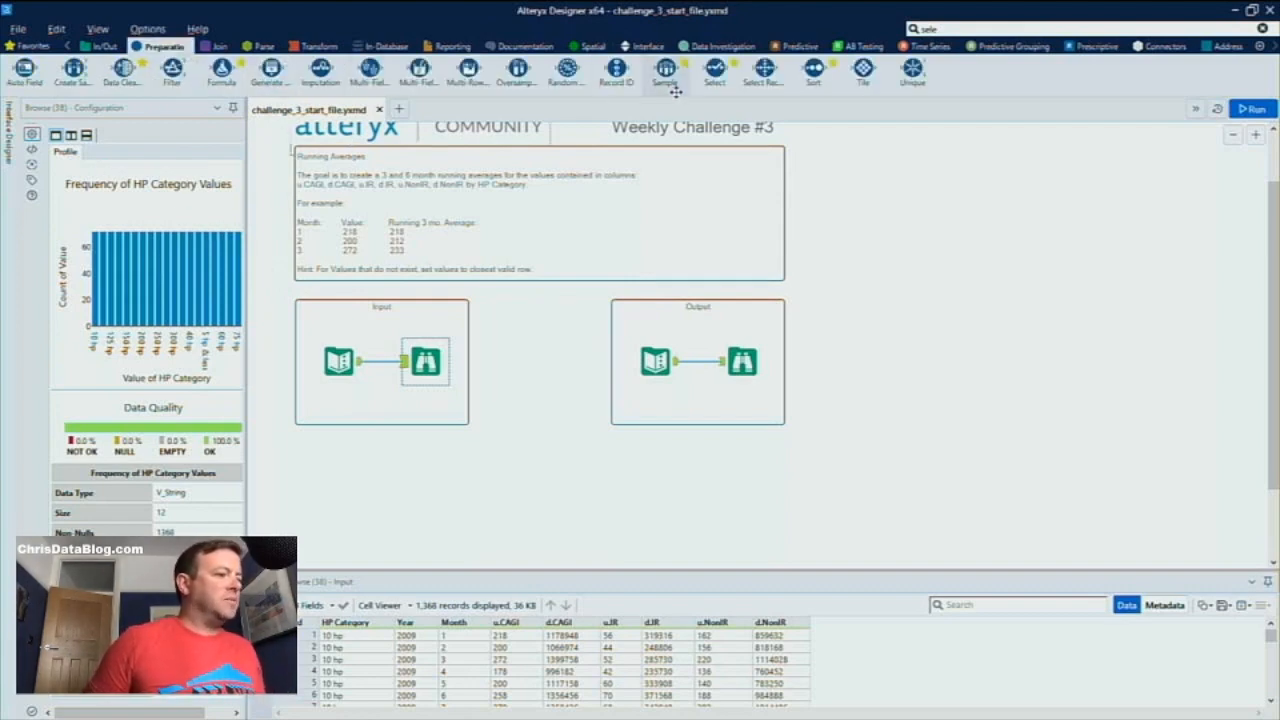
drag(616, 67, 433, 474)
drag(362, 364, 405, 462)
key(ctrl+r)
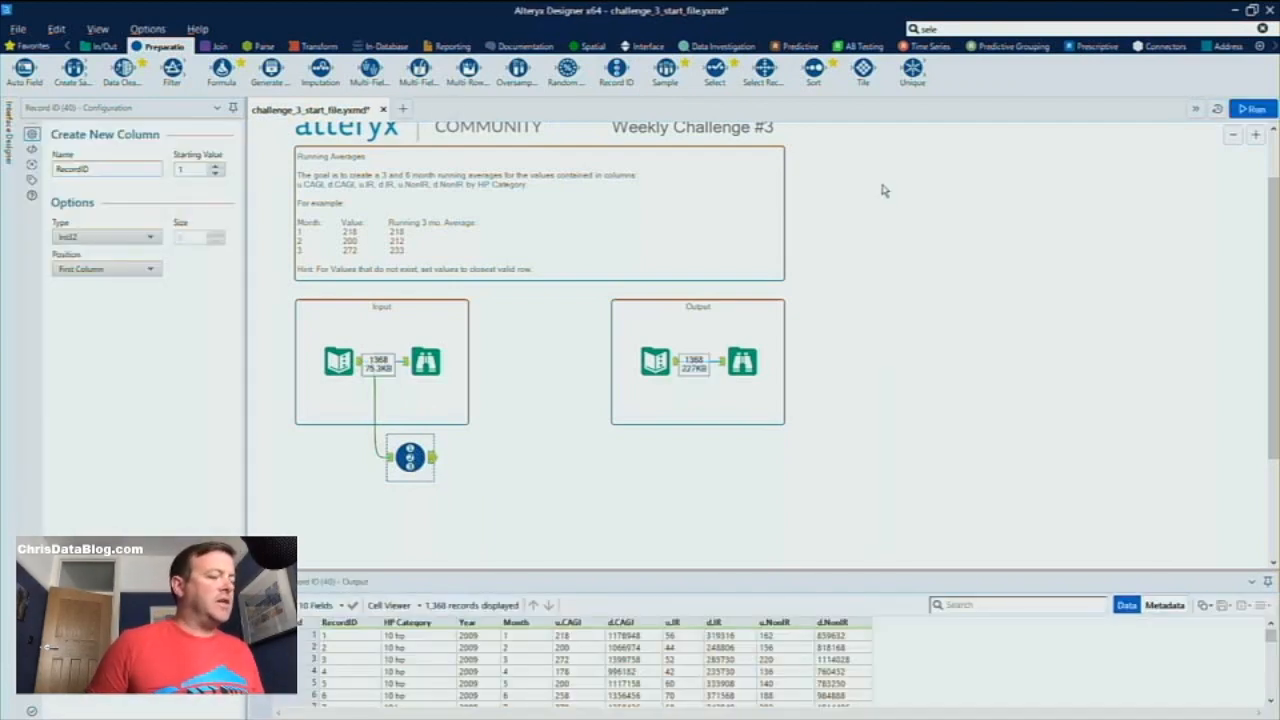
Add a Transpose tool after the Record ID tool and widen the configuration area to show its column lists fully
click(318, 46)
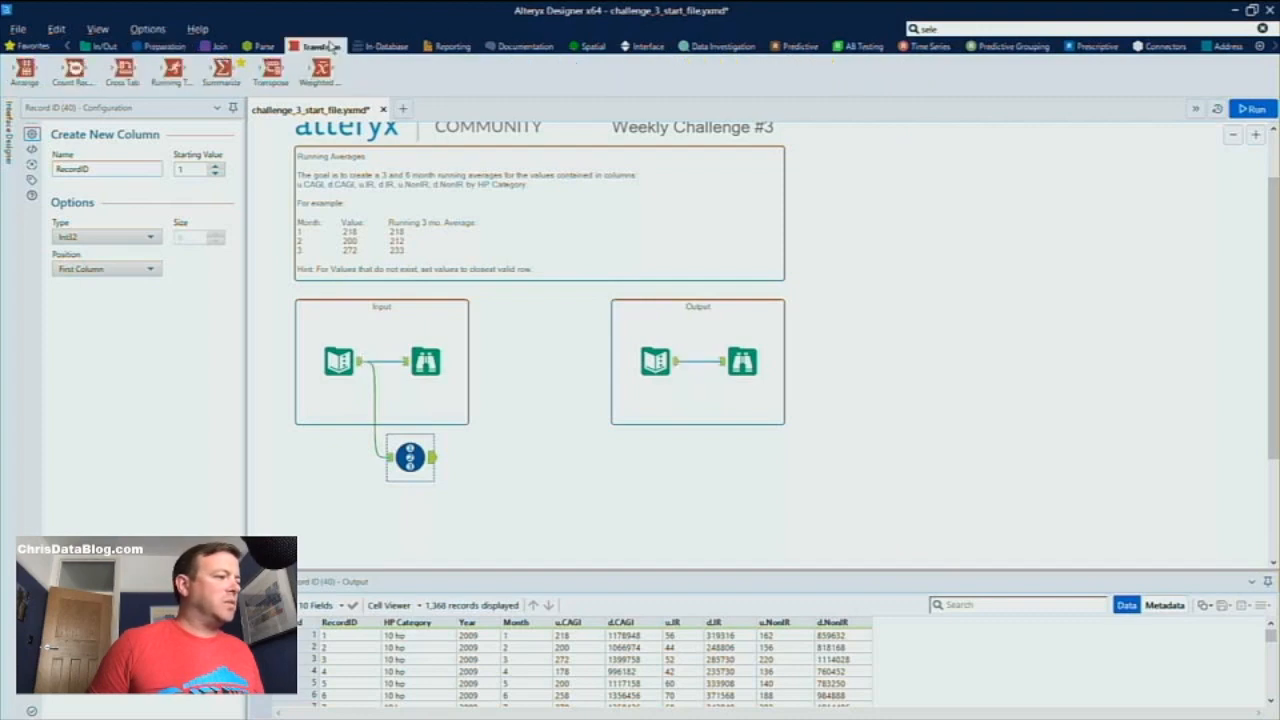
drag(278, 84, 505, 470)
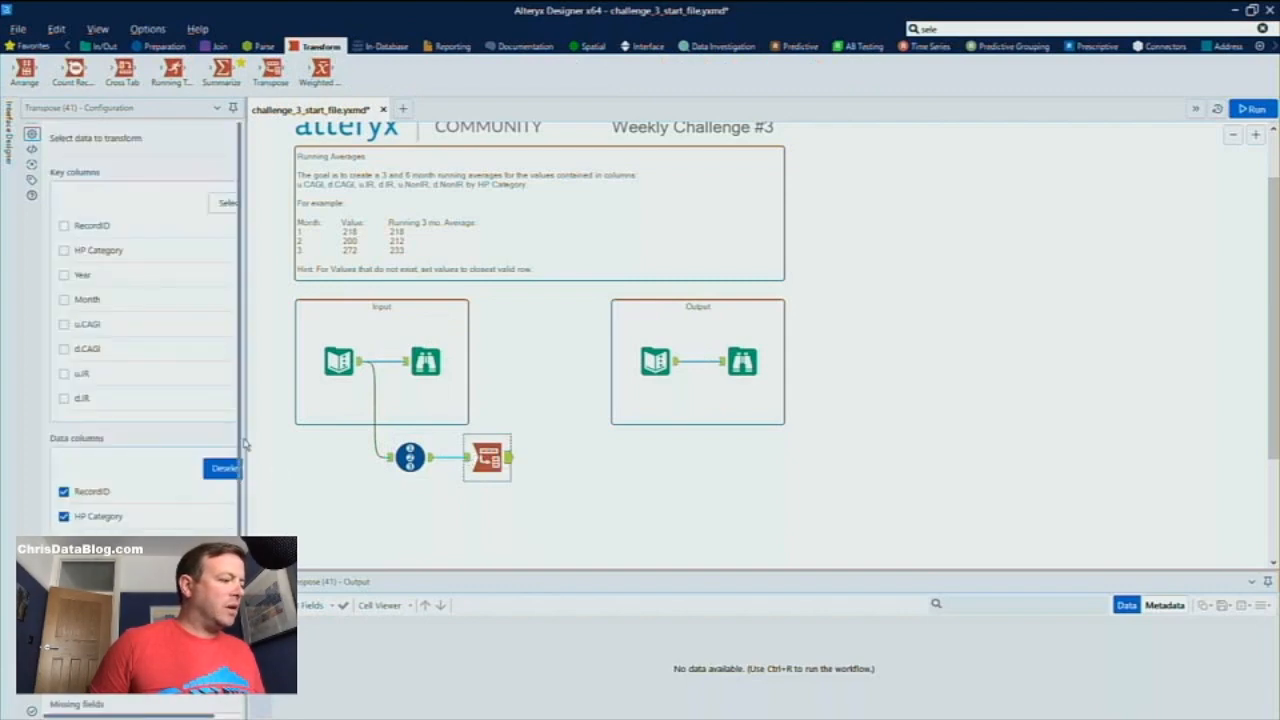
drag(244, 442, 386, 442)
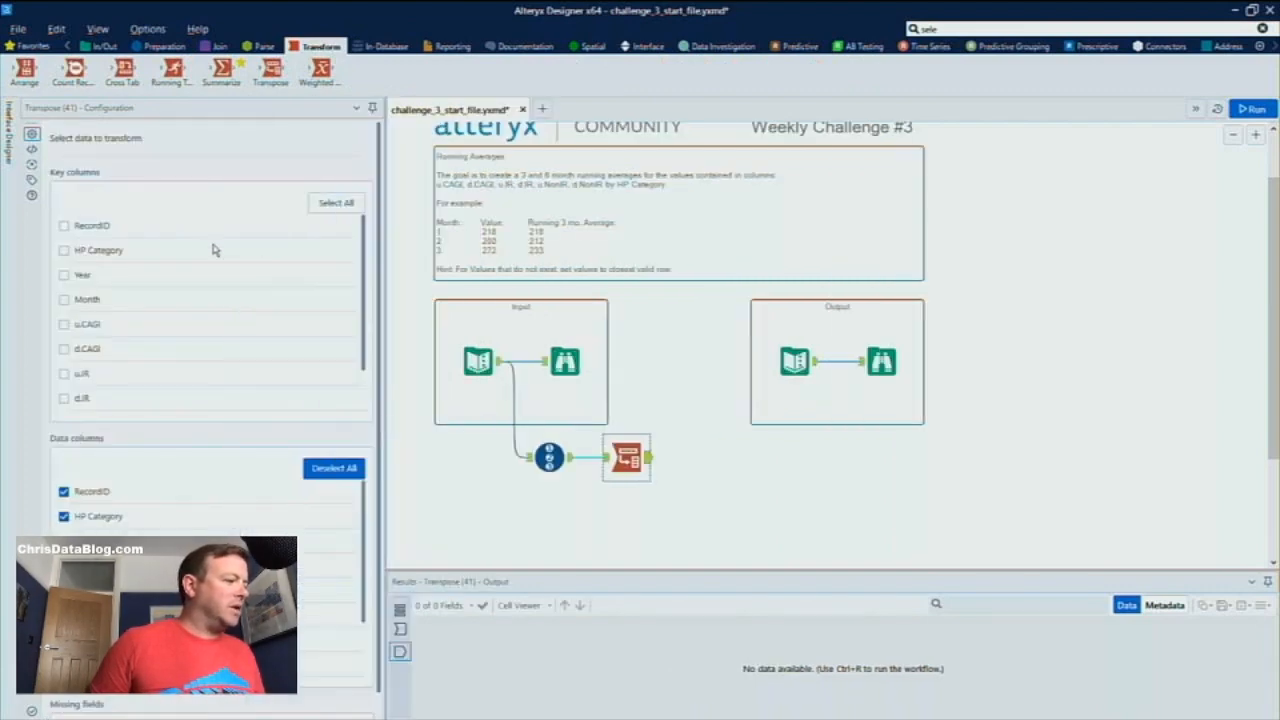
Set RecordID, HP Category, Year and Month as the Transpose key columns, run the workflow and show the transposed output
click(605, 458)
click(86, 228)
click(86, 252)
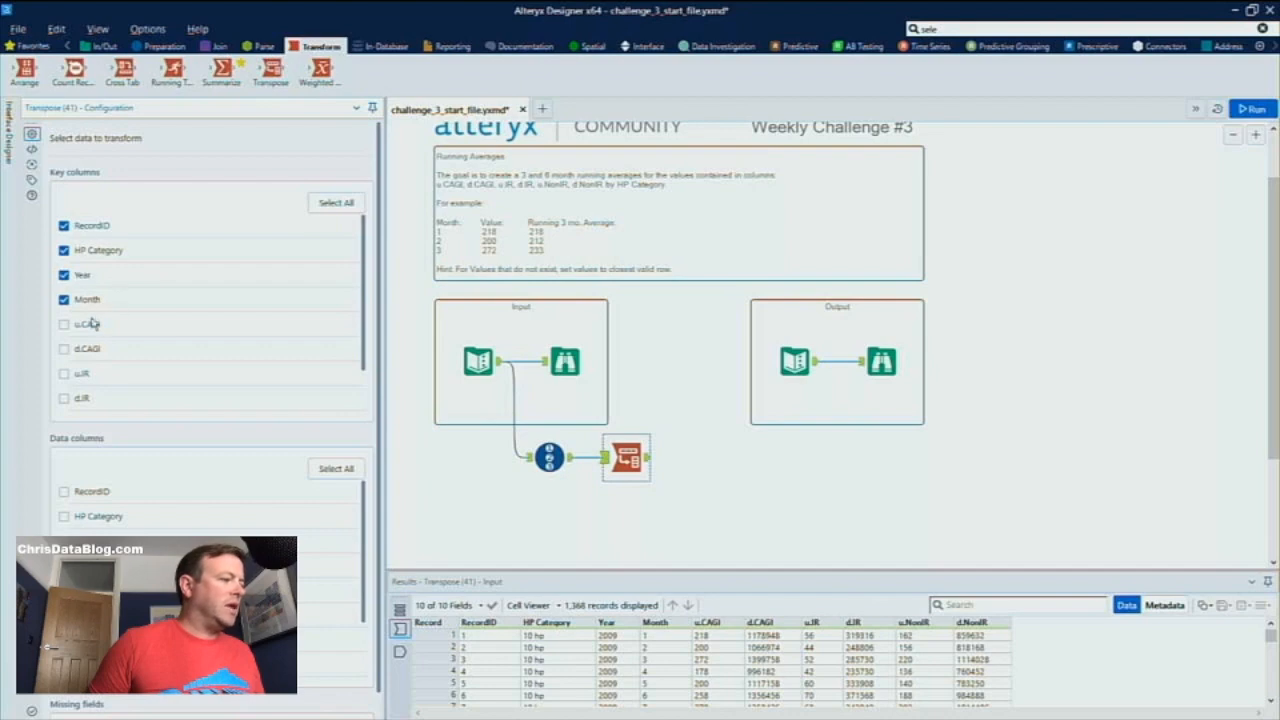
scroll(205, 580, down, 2)
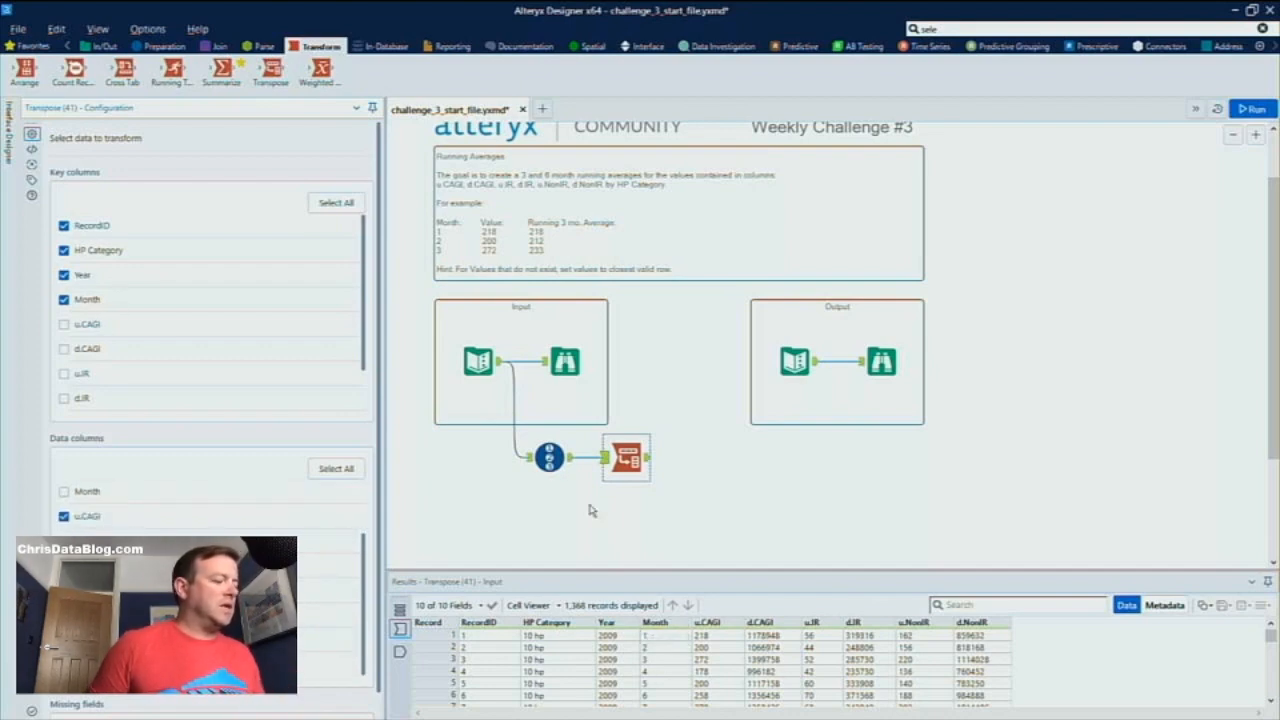
click(1253, 112)
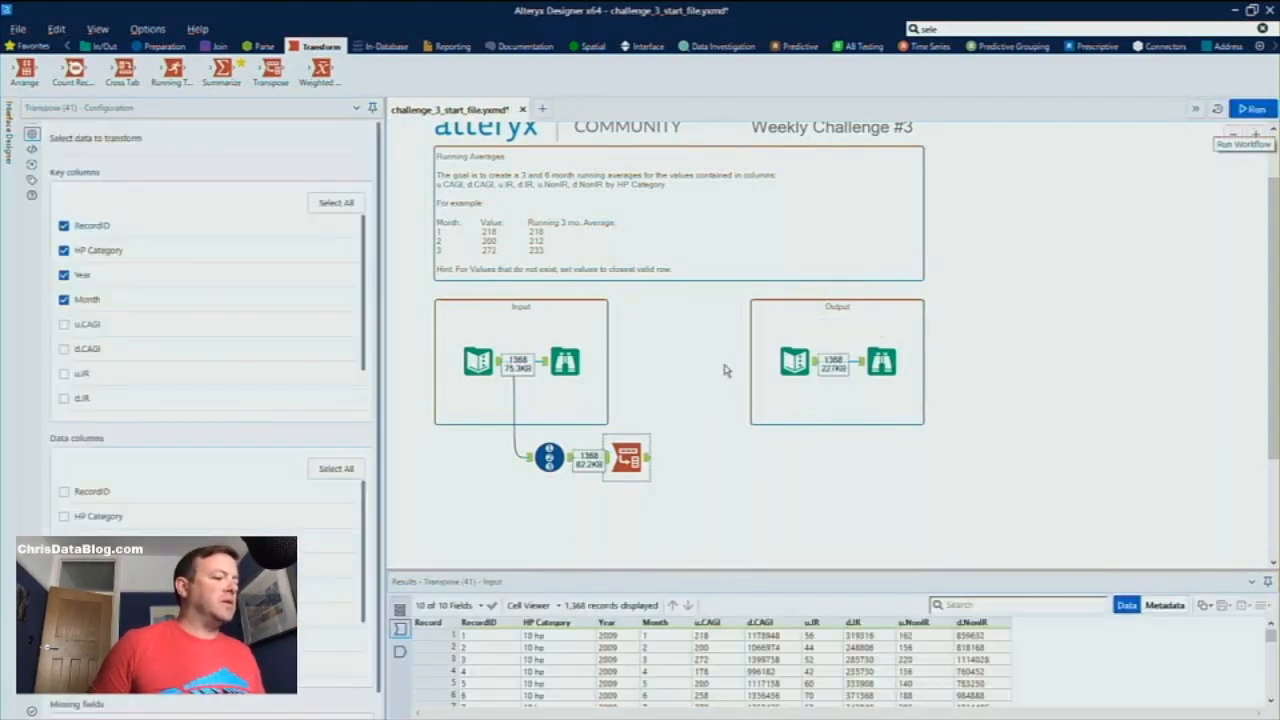
click(649, 460)
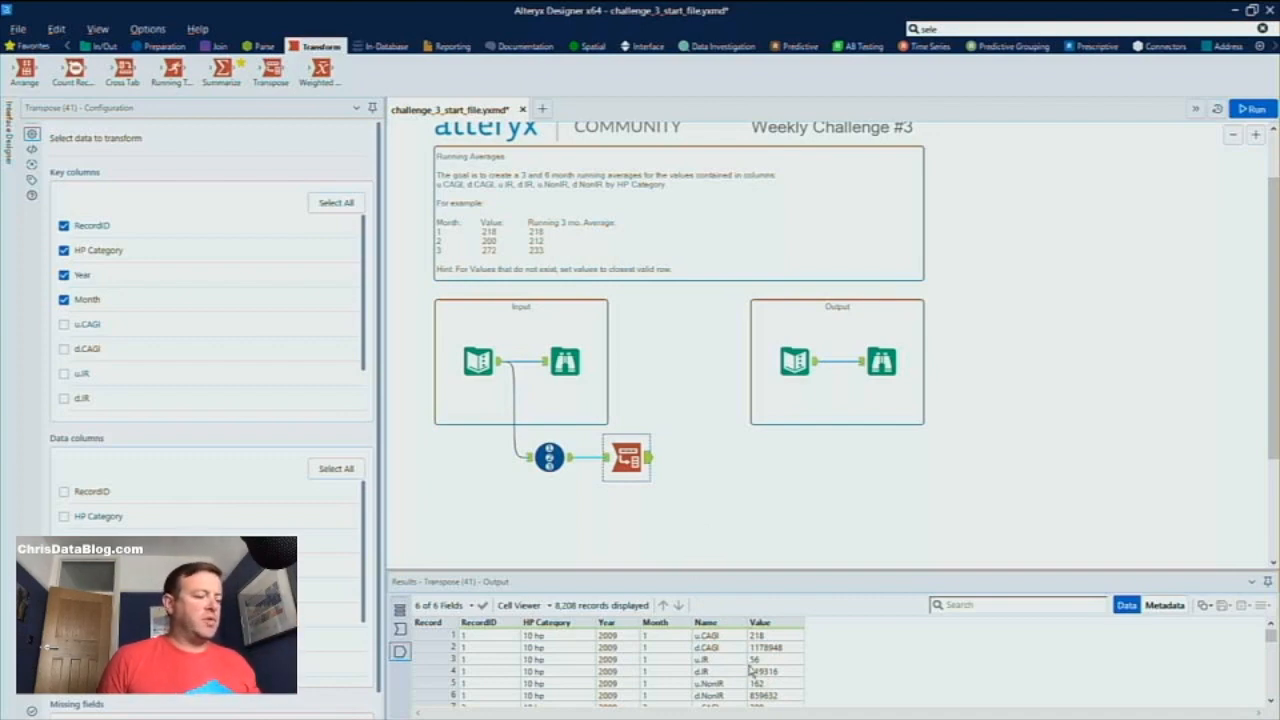
Find the Sort tool by searching for "sort" and connect it after the Transpose tool
click(953, 28)
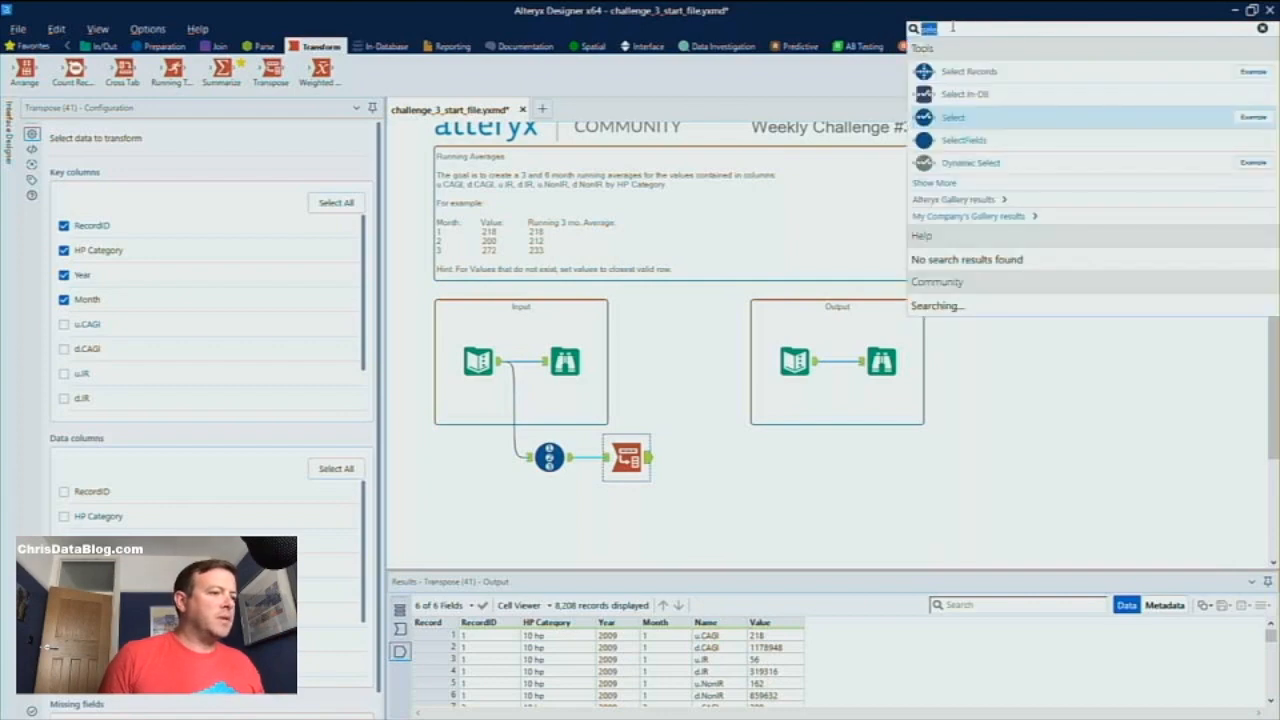
text(se)
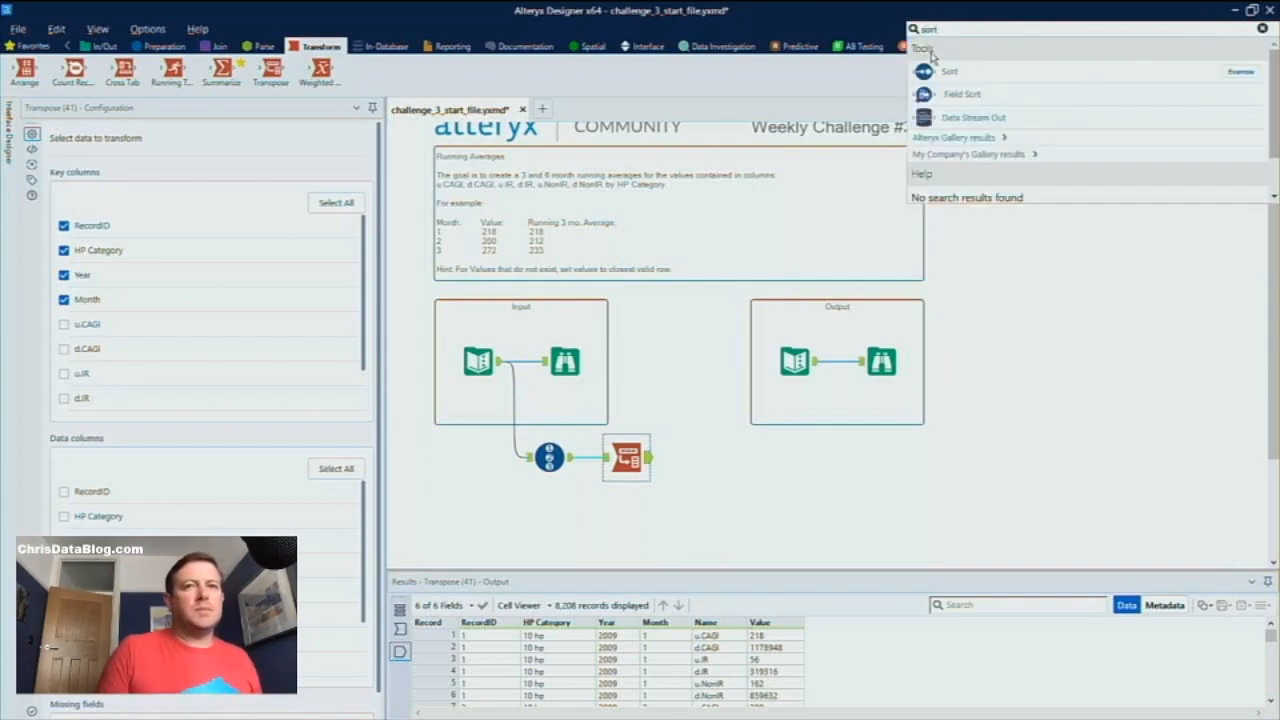
drag(926, 71, 722, 475)
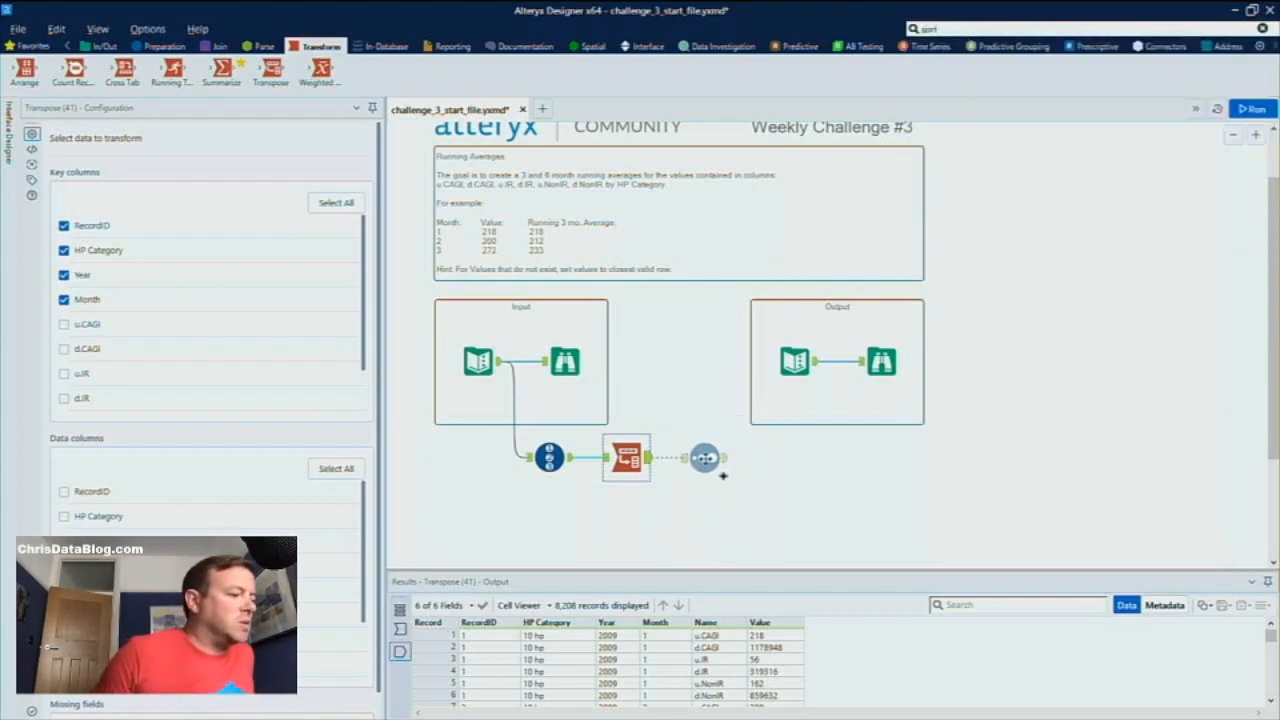
Sort the records by Name and then RecordID, both ascending, and run the workflow
click(130, 179)
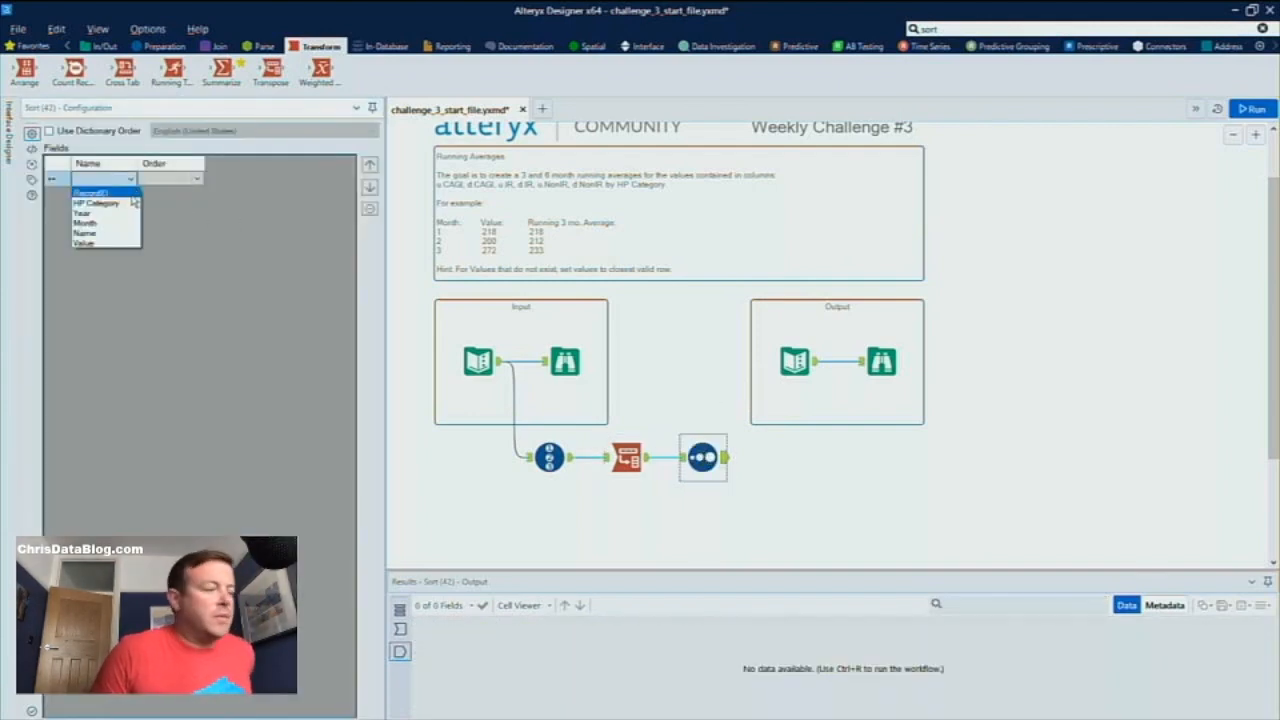
click(116, 232)
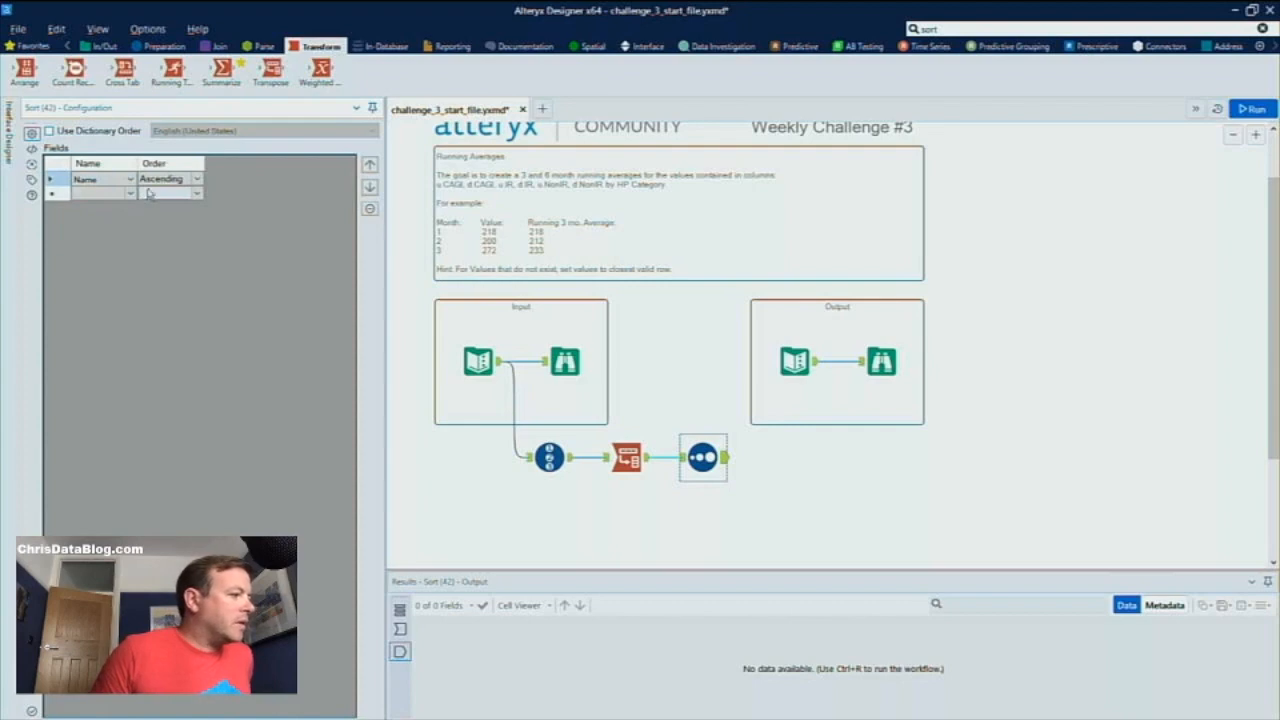
click(127, 193)
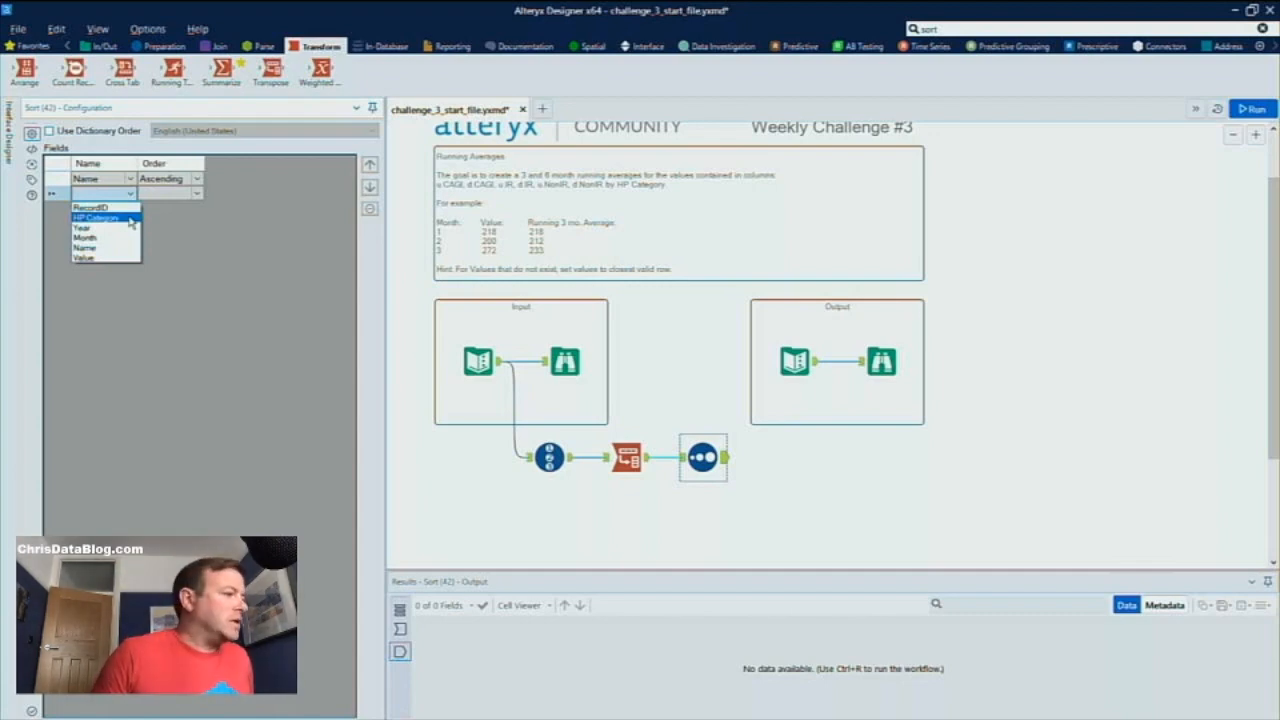
click(118, 207)
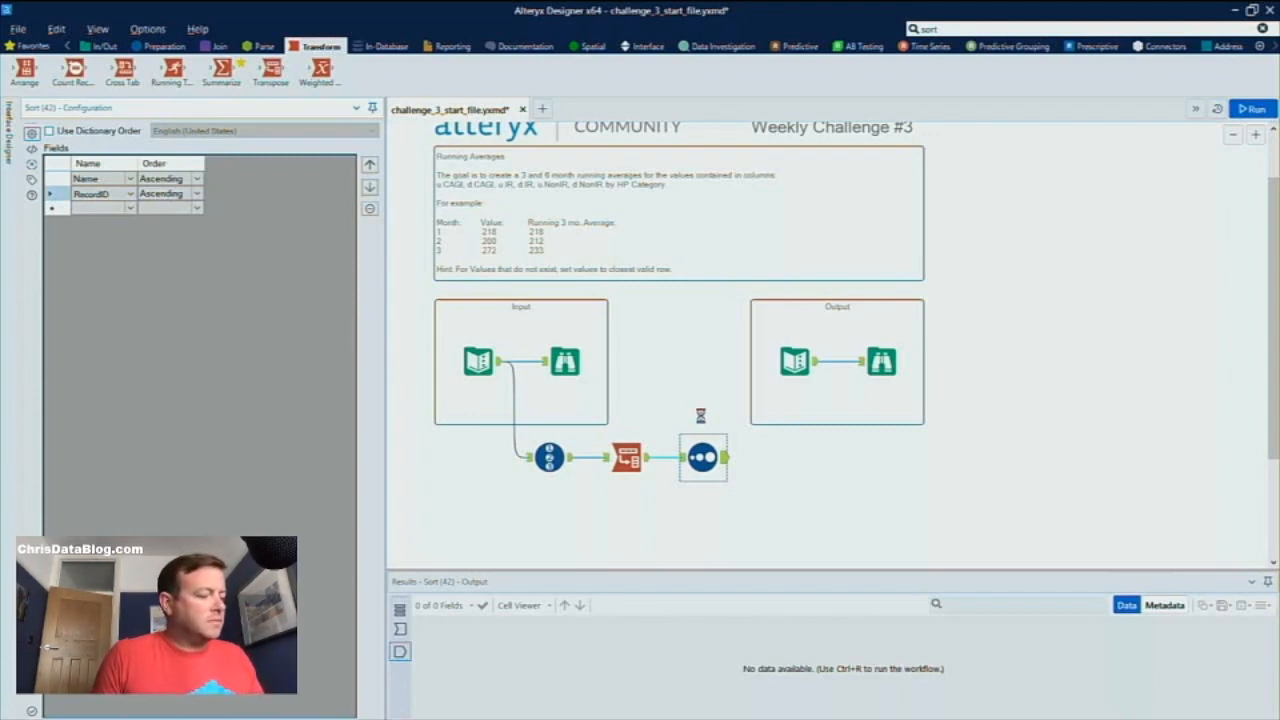
key(ctrl+r)
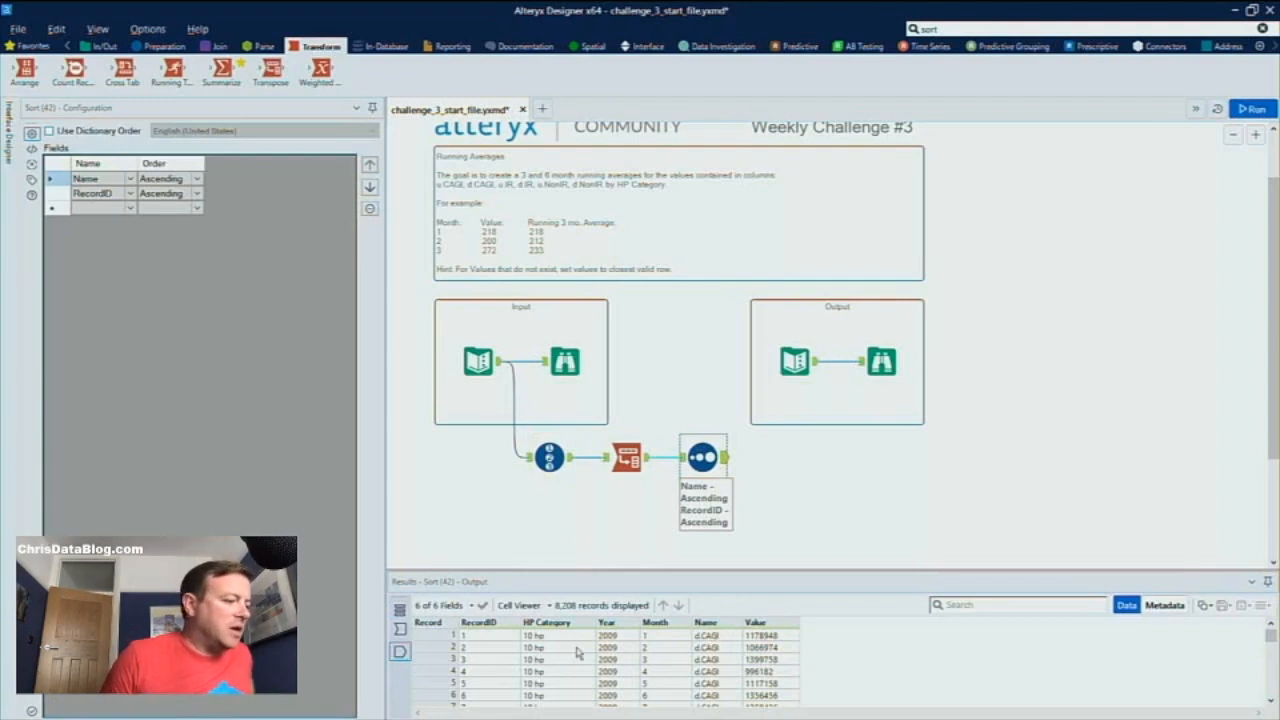
Examine the sorted output for the order of HP categories and measure names and for null entries in the Value column
scroll(524, 652, down, 10)
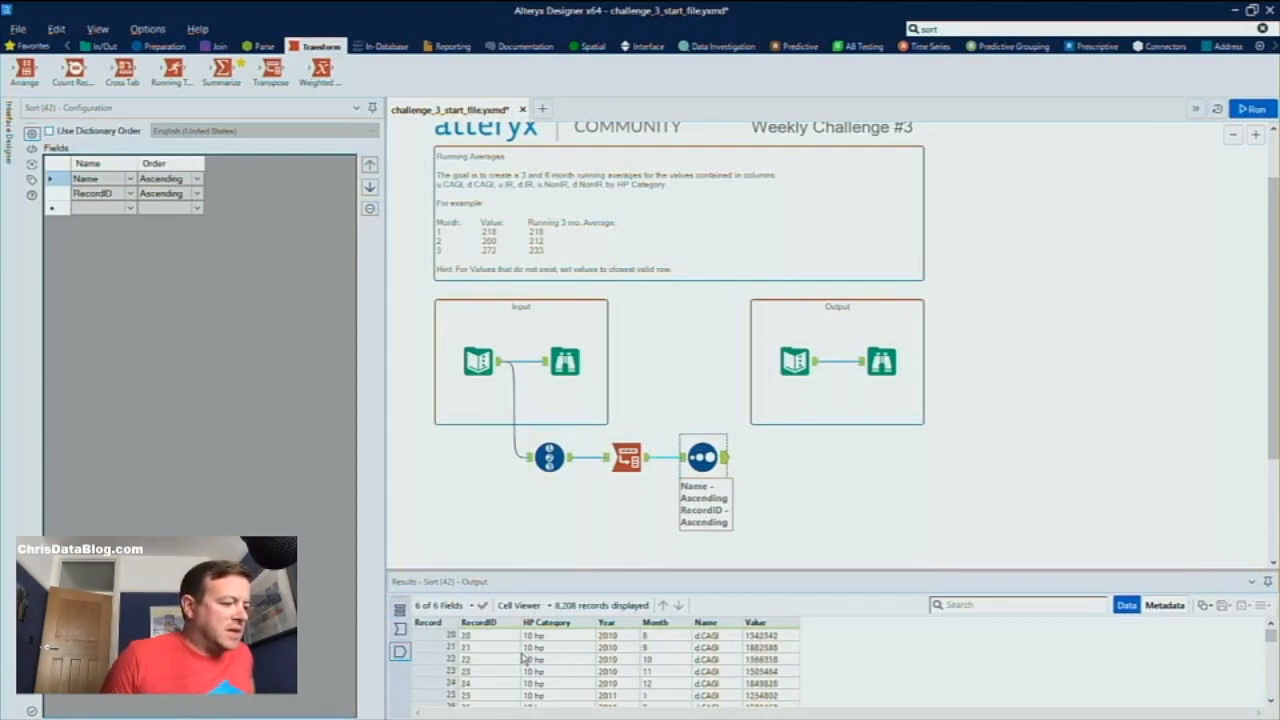
scroll(524, 660, down, 7)
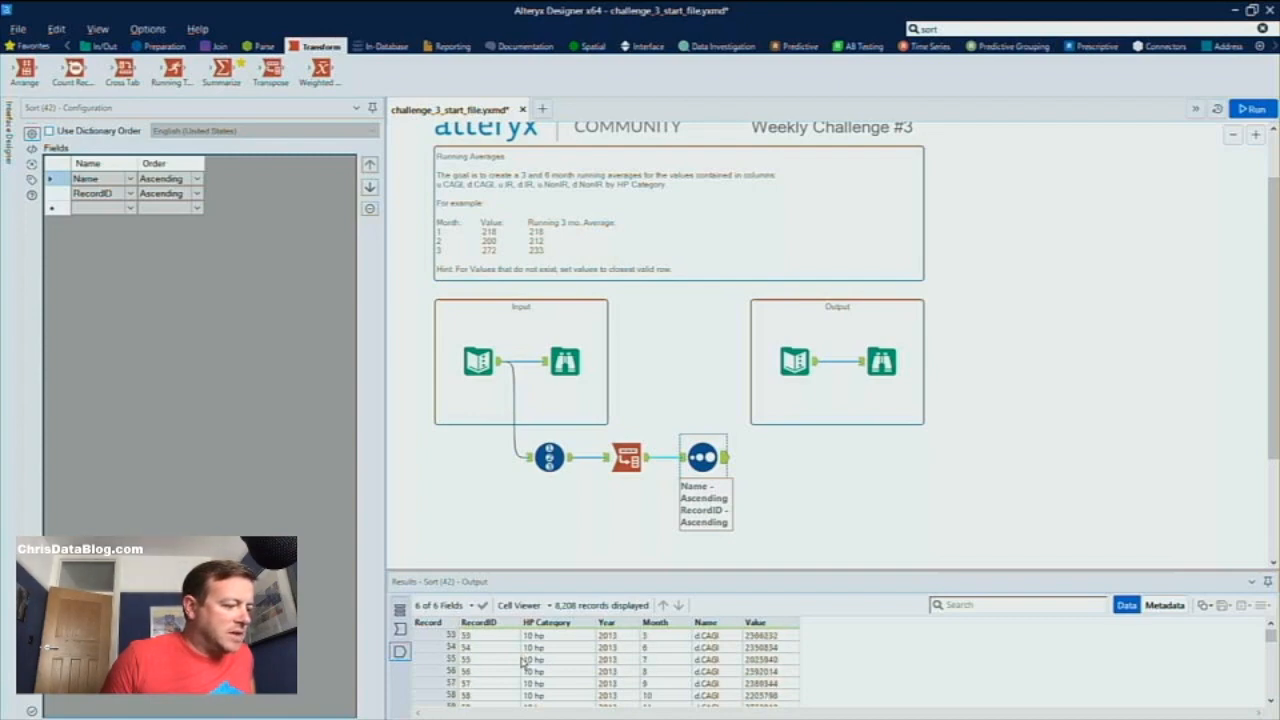
scroll(524, 663, down, 20)
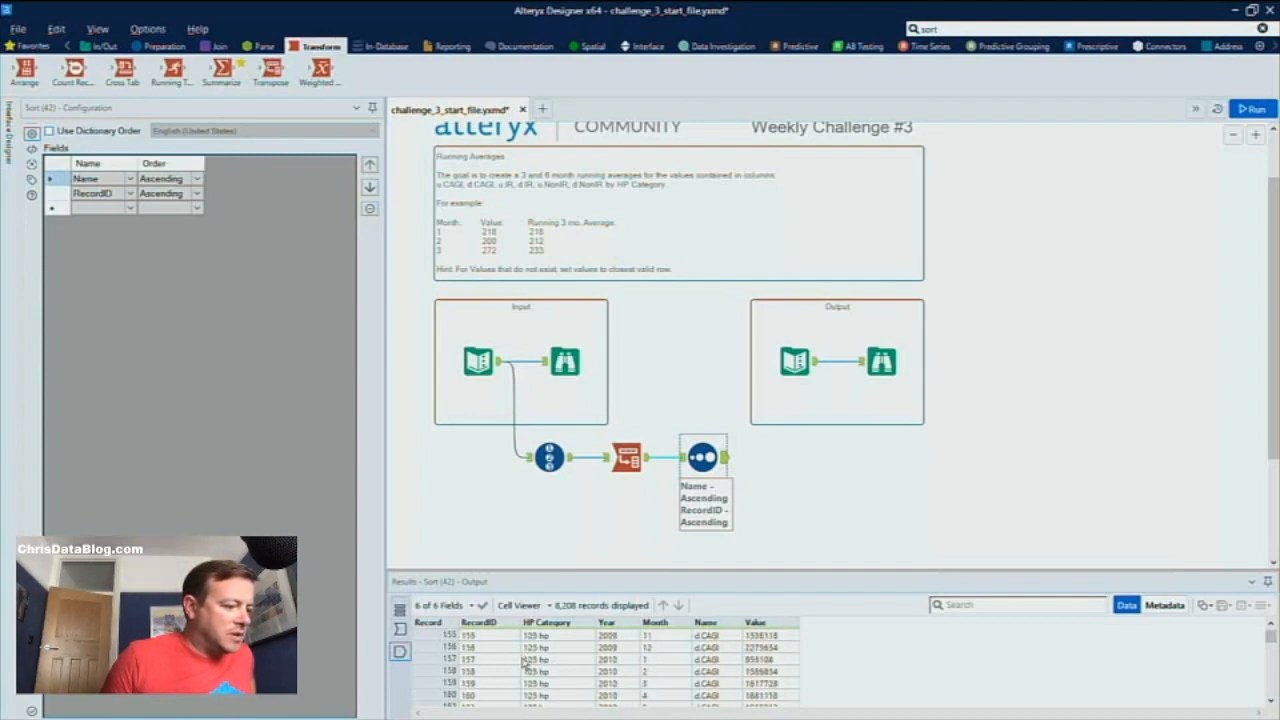
scroll(524, 663, down, 10)
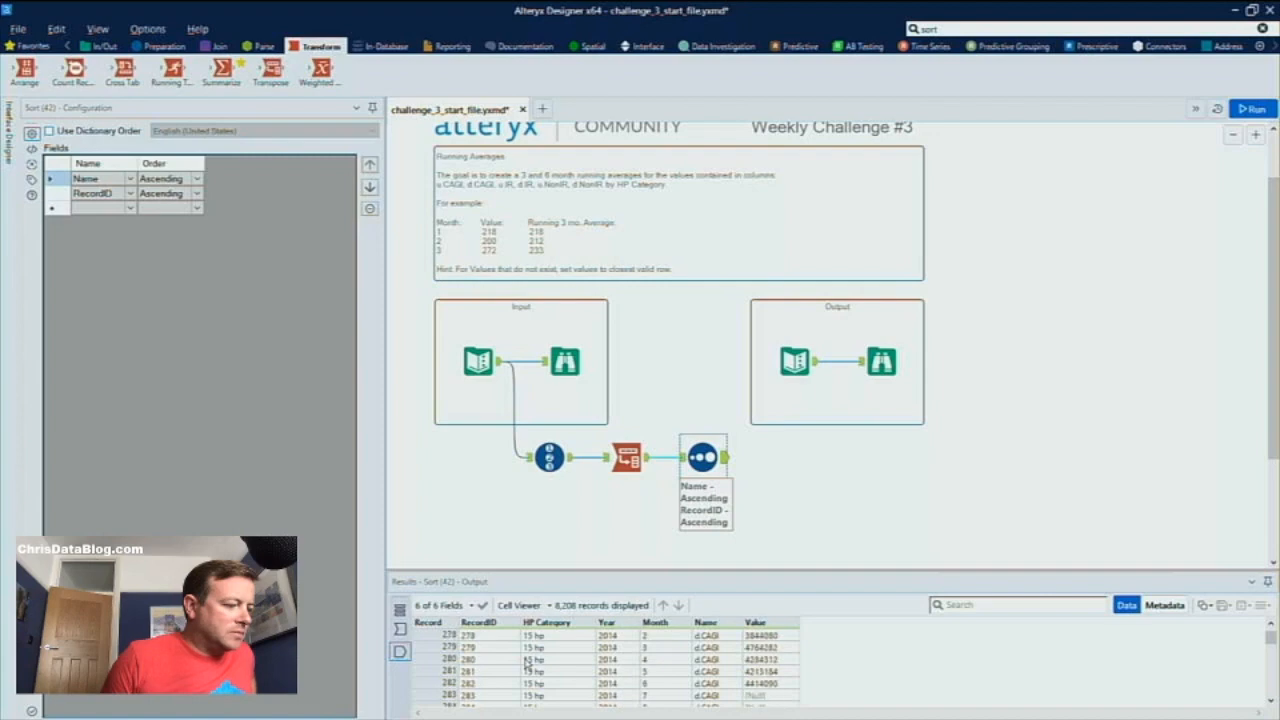
scroll(527, 664, down, 20)
scroll(527, 664, up, 5)
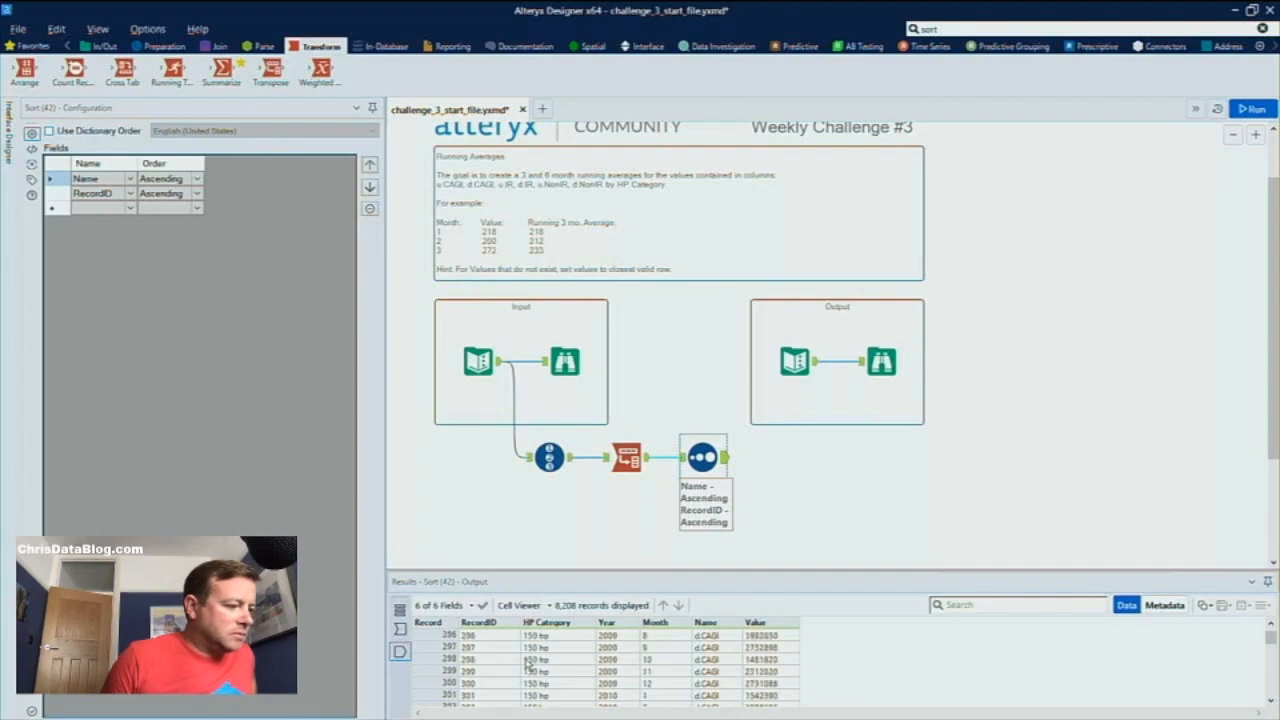
scroll(527, 664, up, 4)
scroll(527, 664, down, 20)
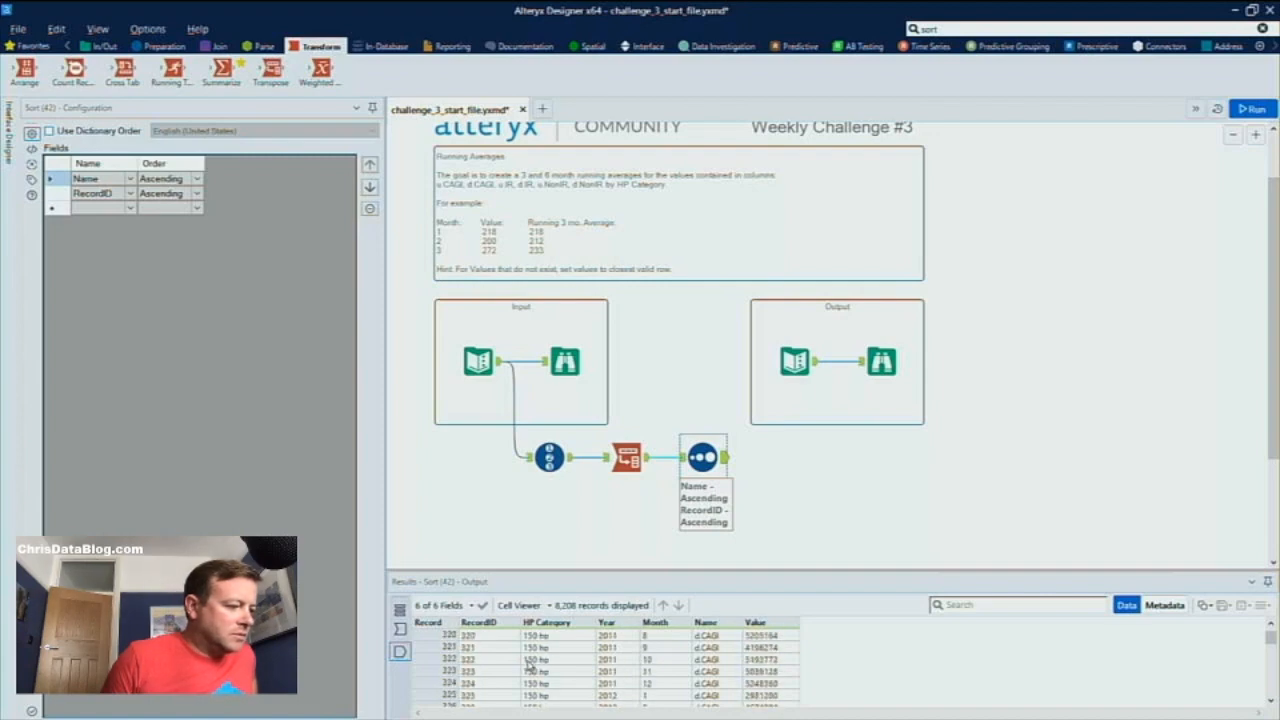
drag(1274, 640, 1272, 643)
scroll(847, 703, down, 20)
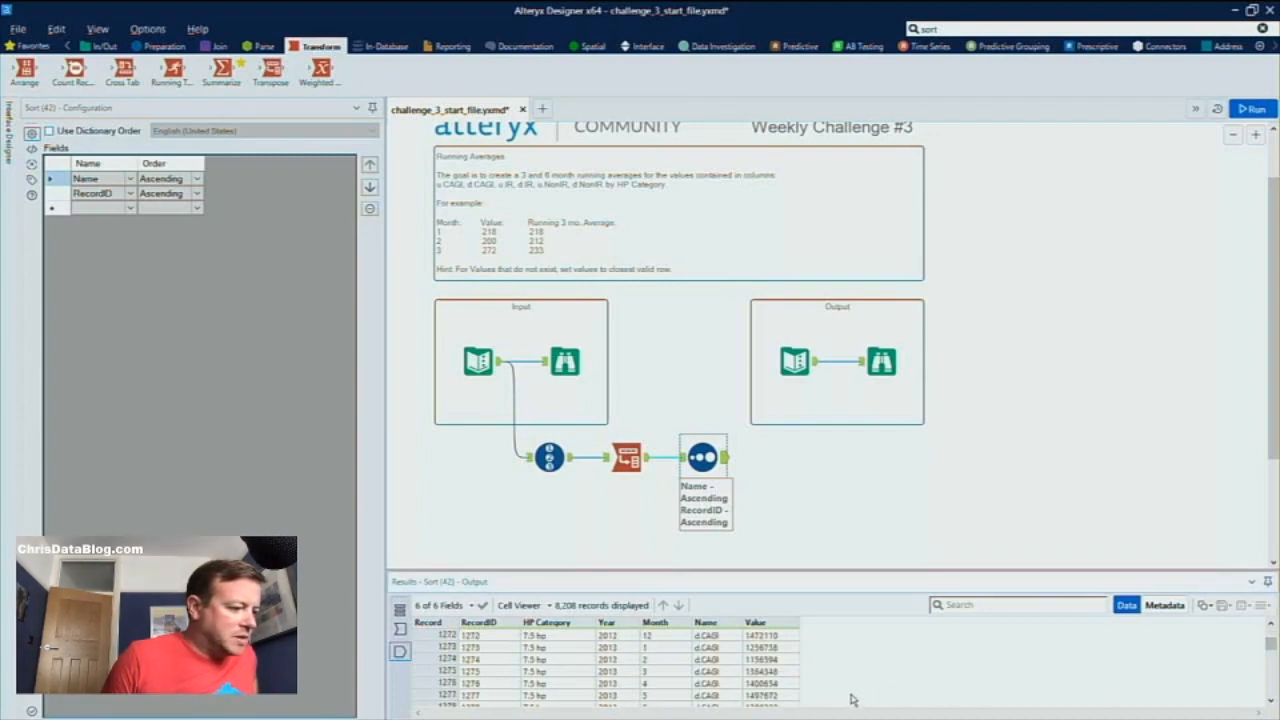
scroll(818, 688, down, 20)
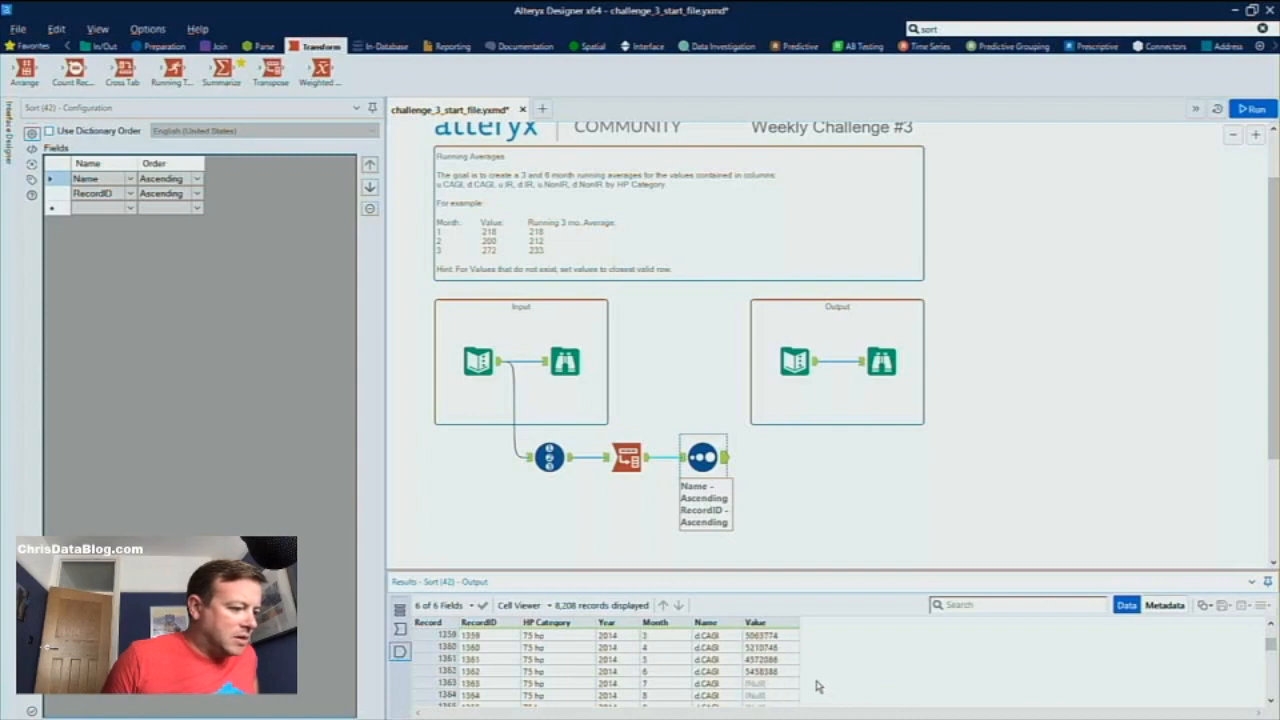
scroll(816, 688, up, 11)
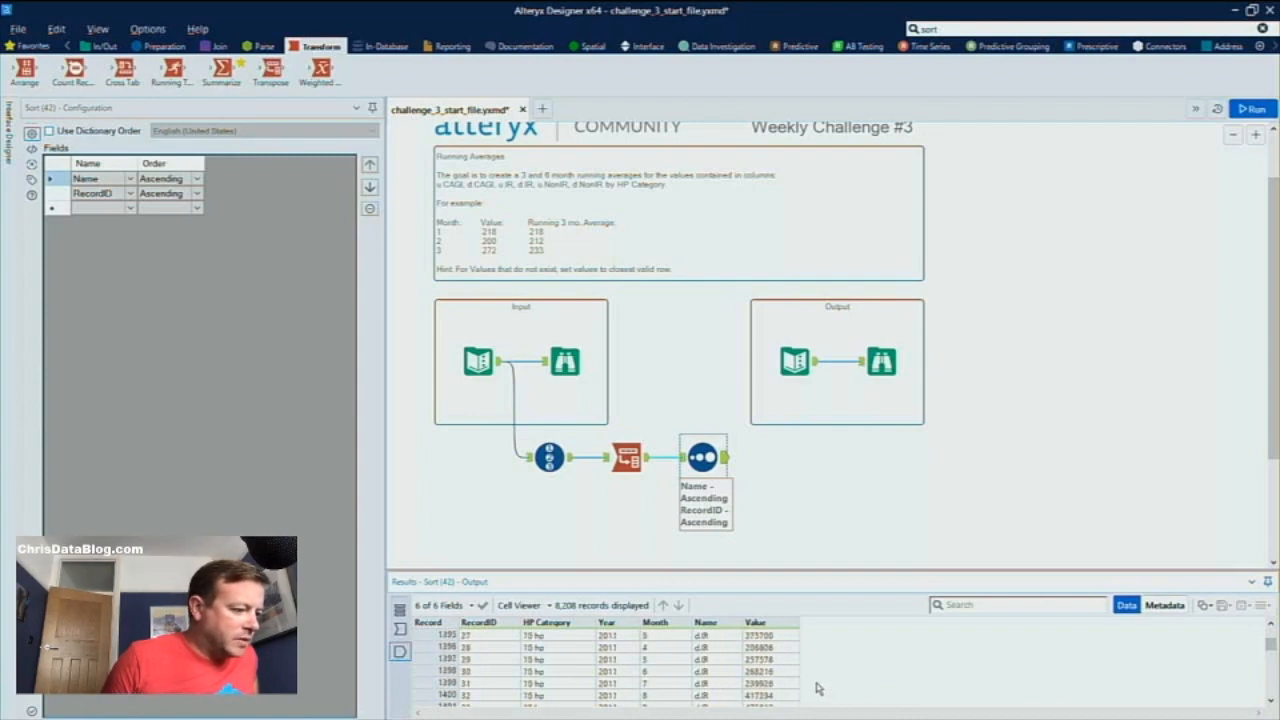
scroll(816, 688, up, 2)
scroll(816, 688, up, 2)
scroll(504, 686, up, 2)
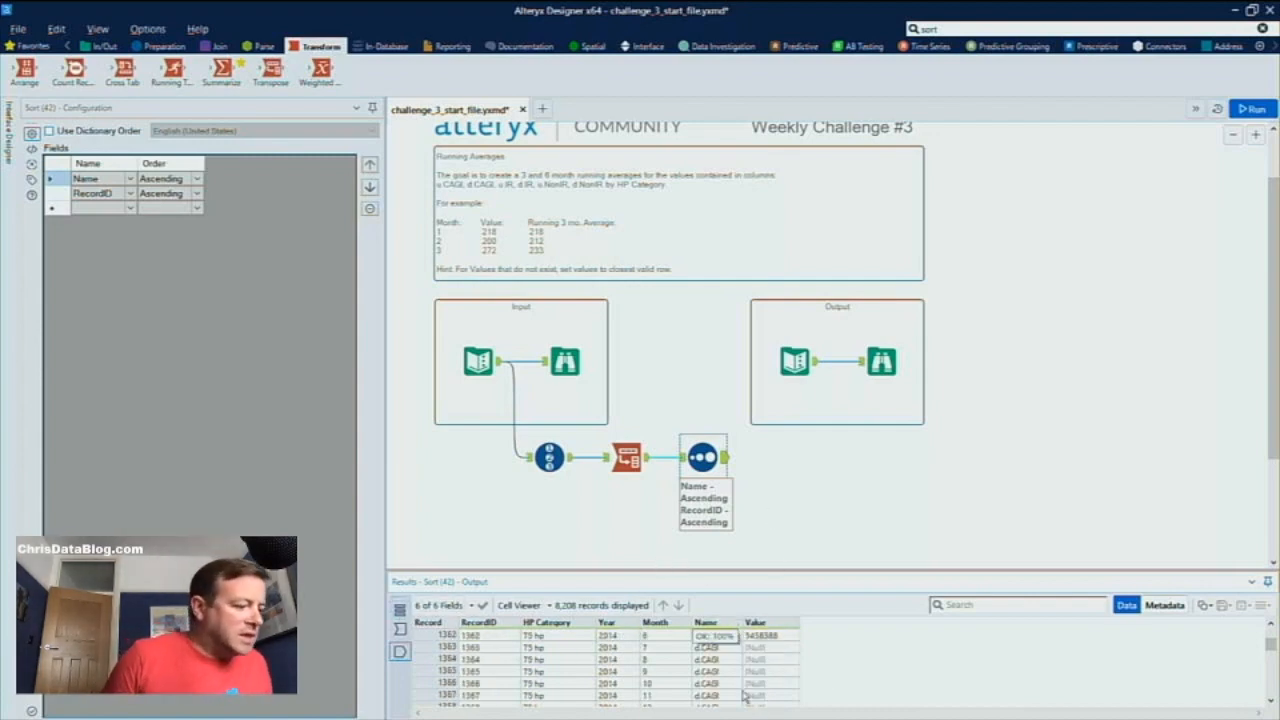
mouse_move(754, 631)
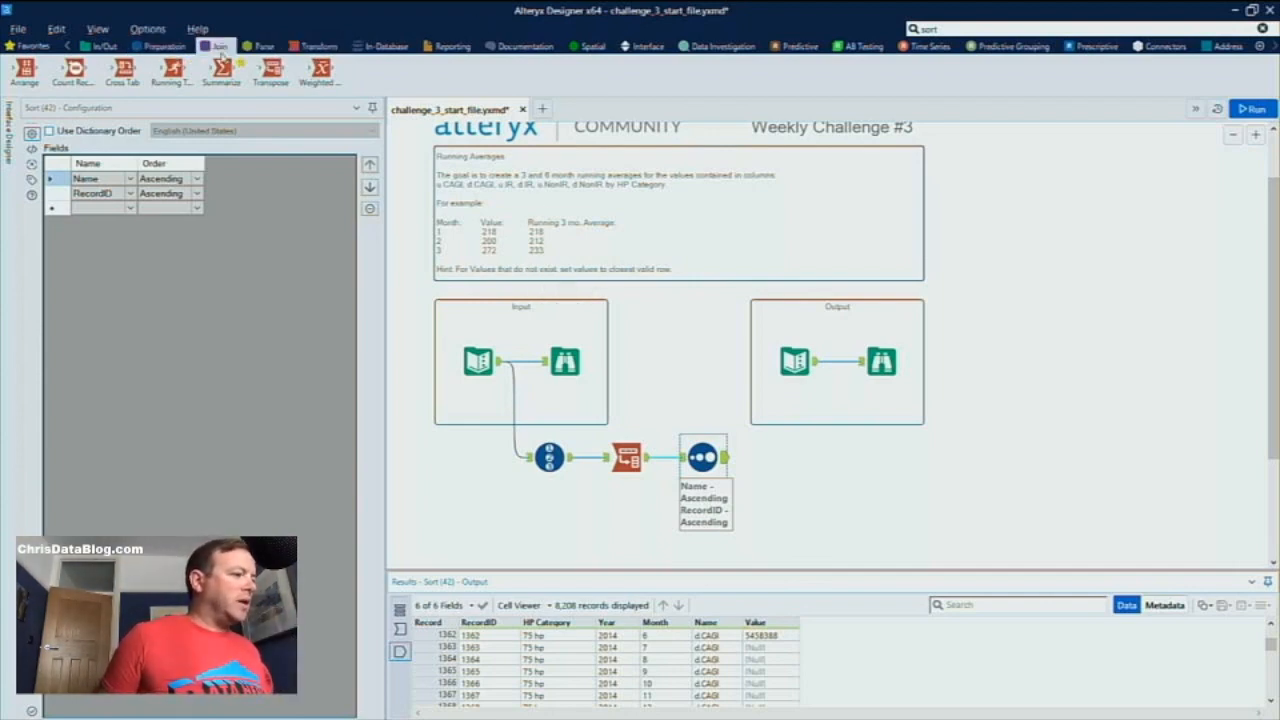
Add an Imputation tool after the Sort, replacing nulls in Value with user-specified 0 and including the imputed value indicator field, and run the workflow
click(165, 46)
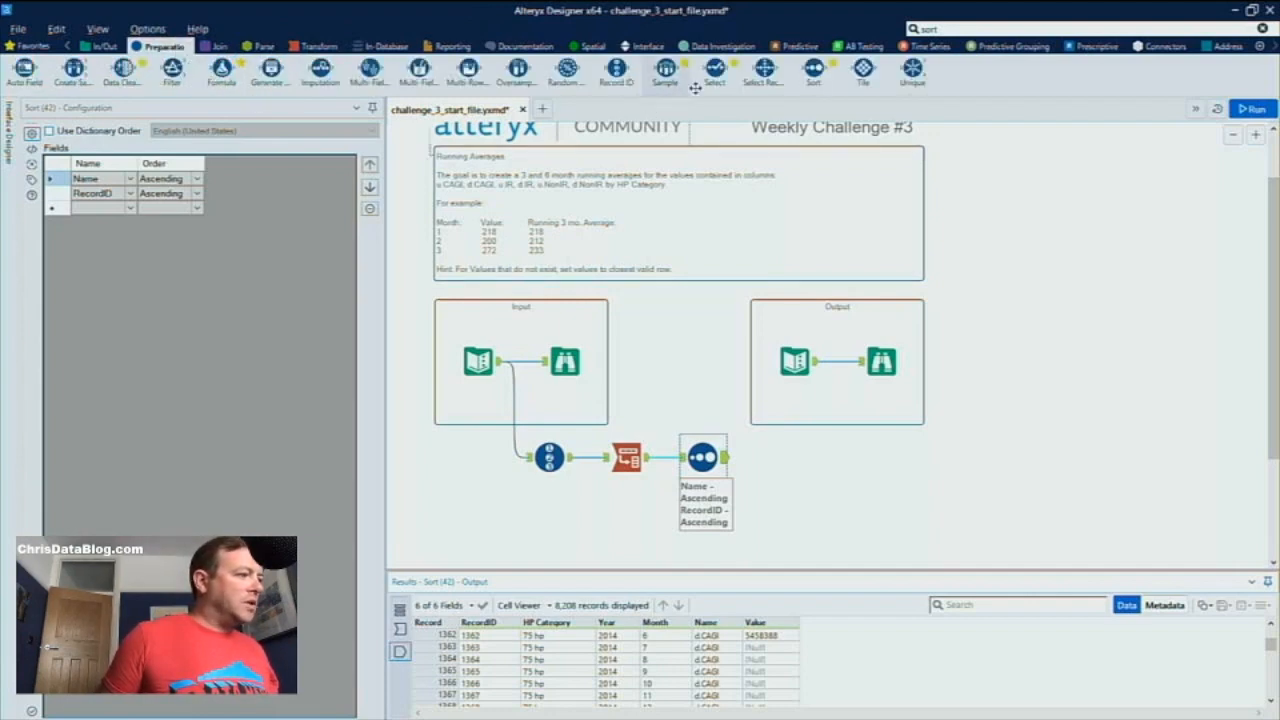
drag(320, 68, 781, 459)
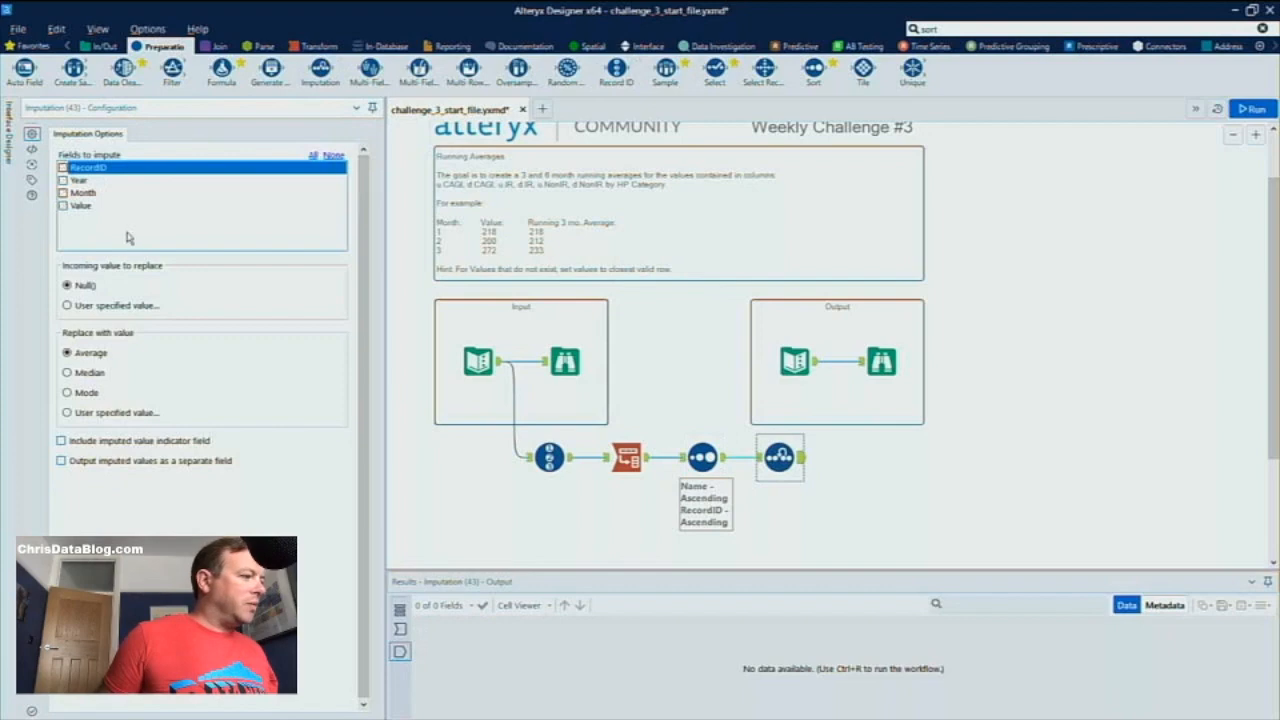
click(63, 205)
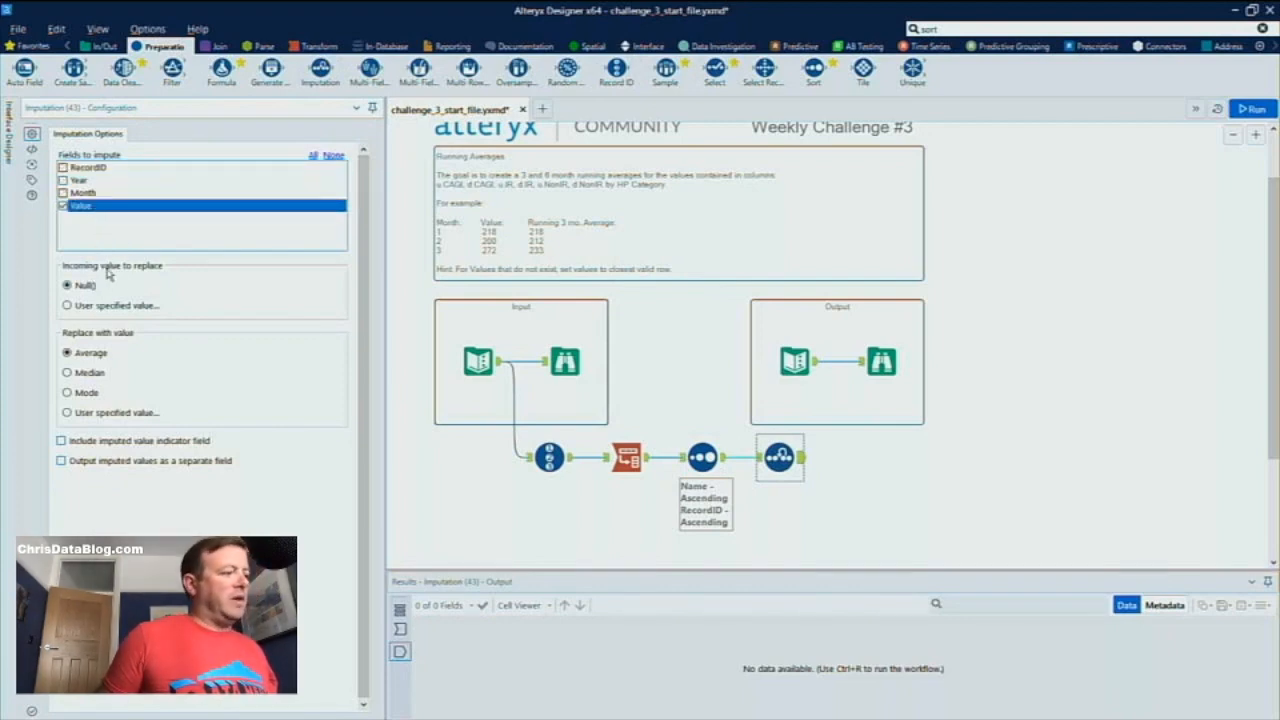
click(77, 412)
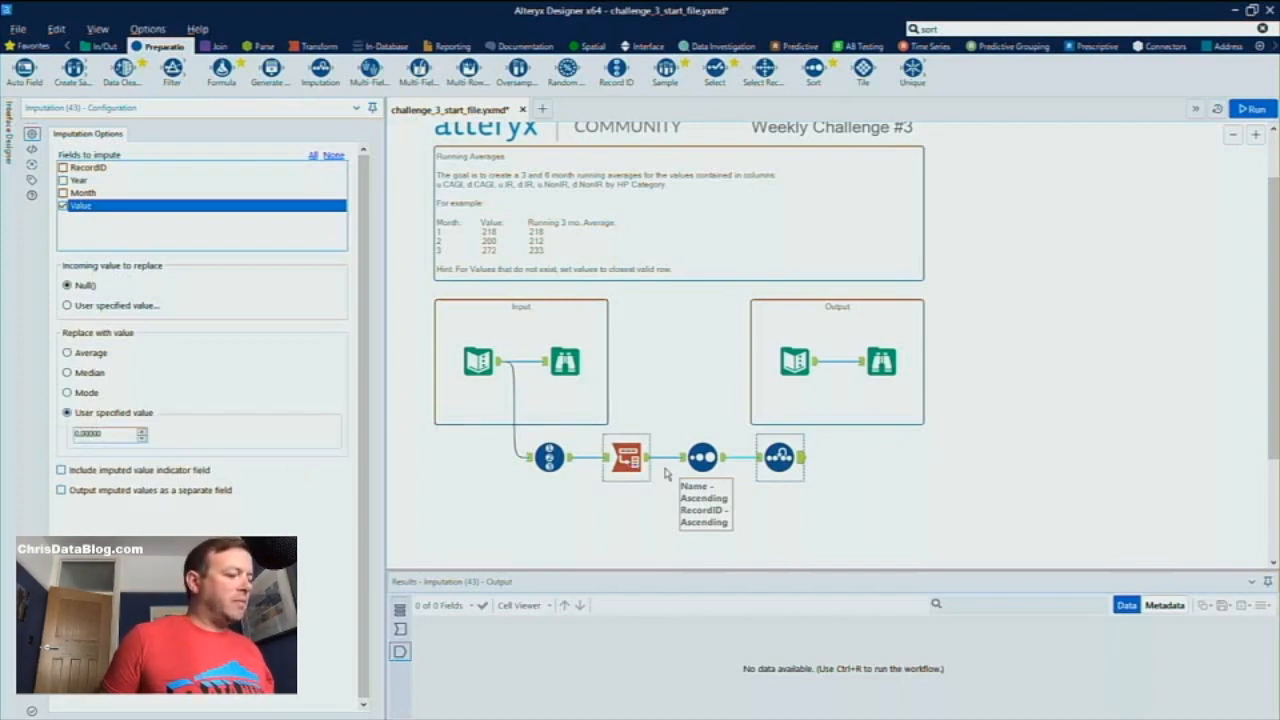
click(93, 474)
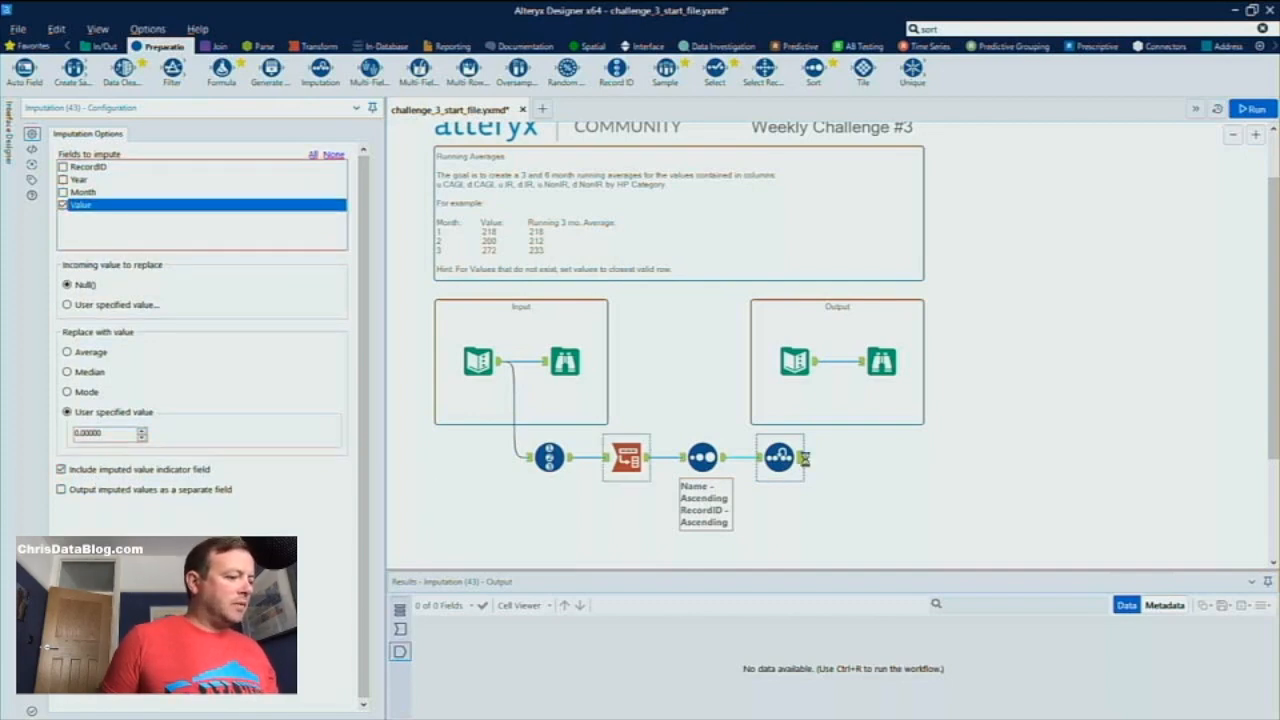
key(ctrl+r)
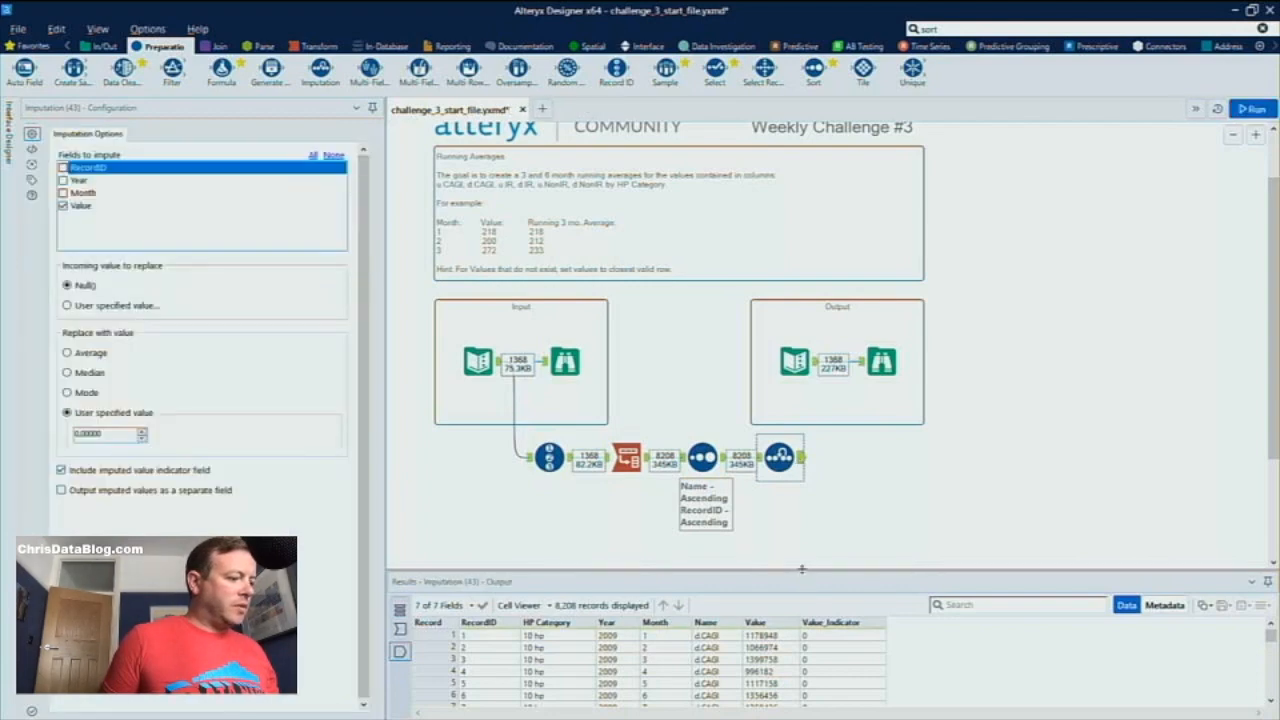
Turn off the Imputation's indicator field, output imputed values as a separate field instead, and run the workflow
drag(802, 569, 804, 485)
scroll(767, 618, down, 7)
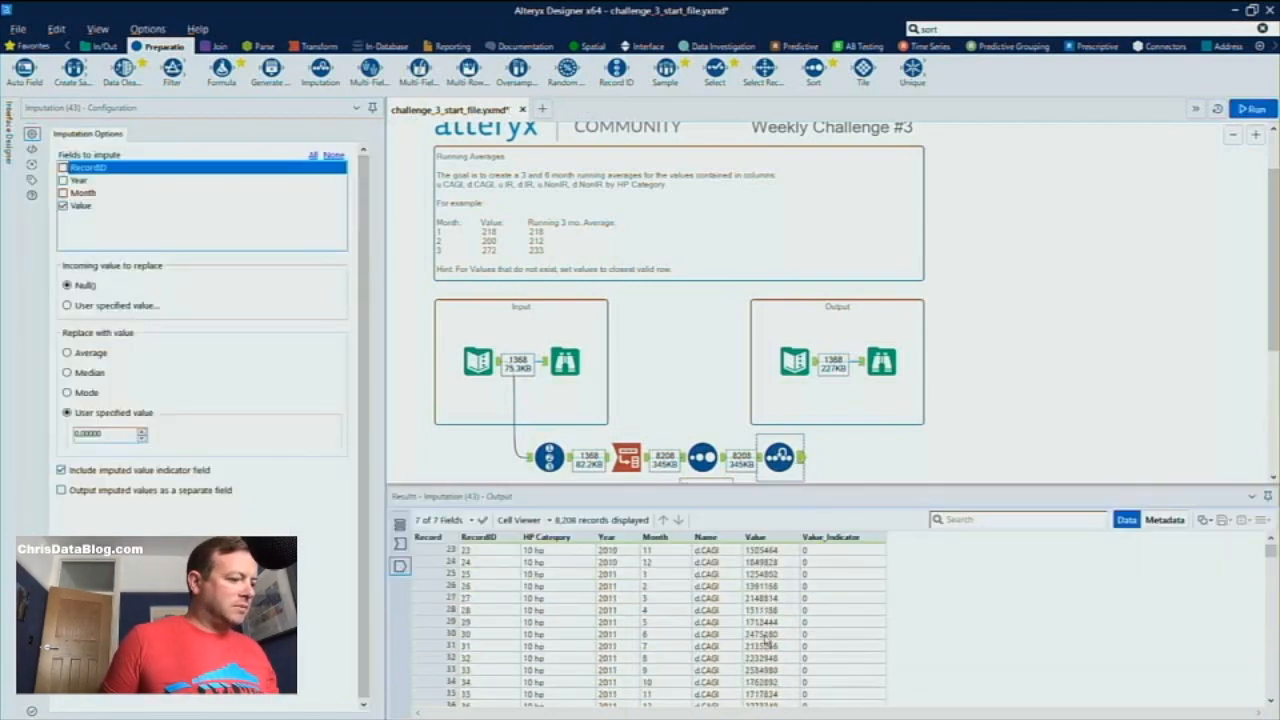
scroll(767, 640, up, 7)
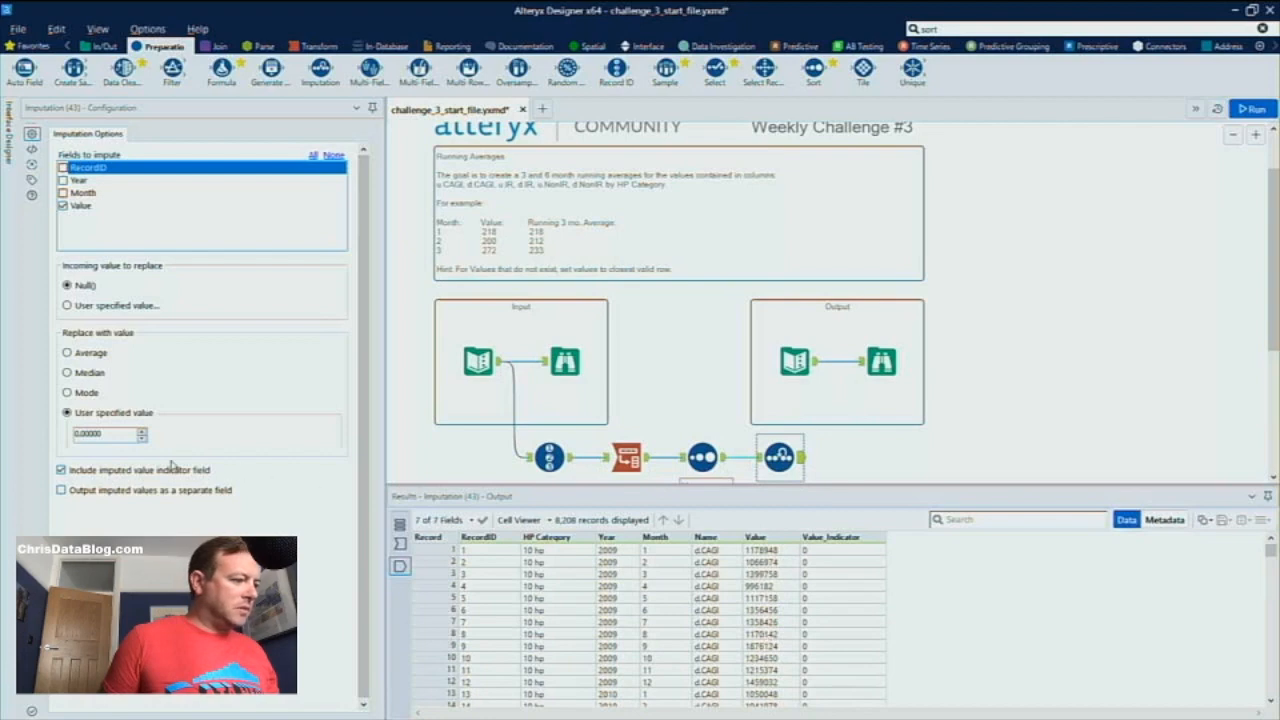
click(172, 468)
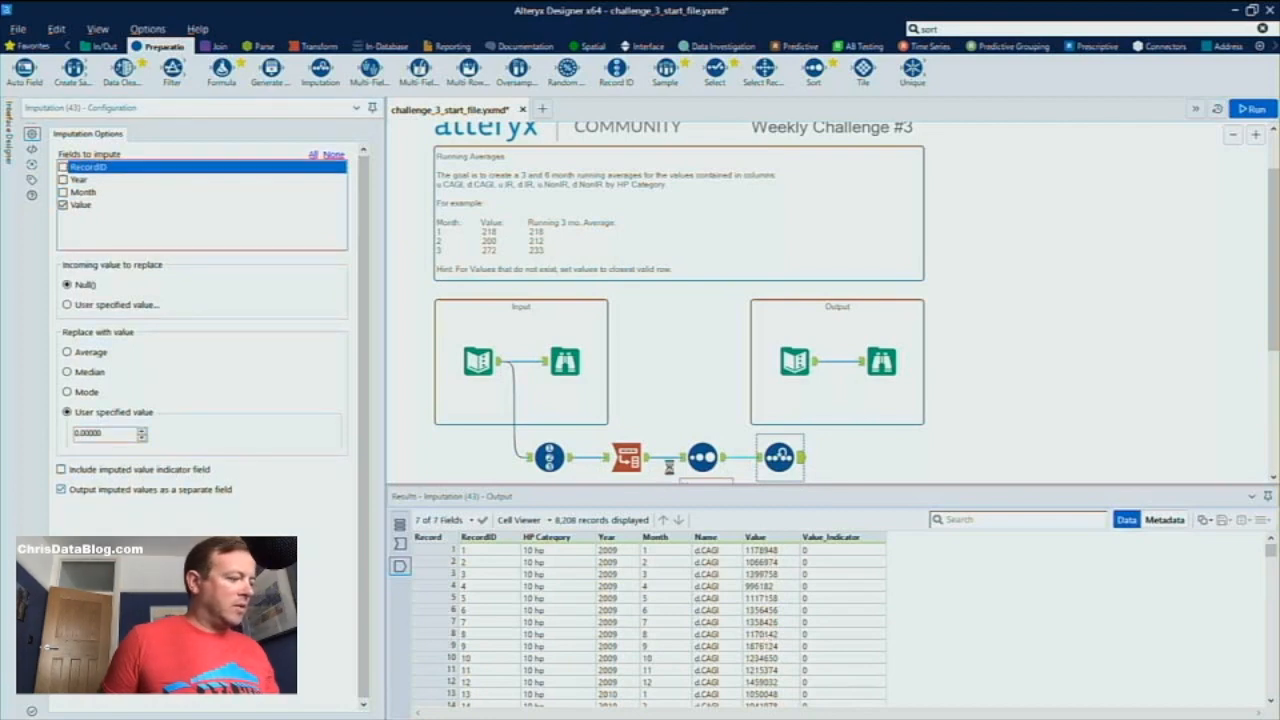
key(ctrl+r)
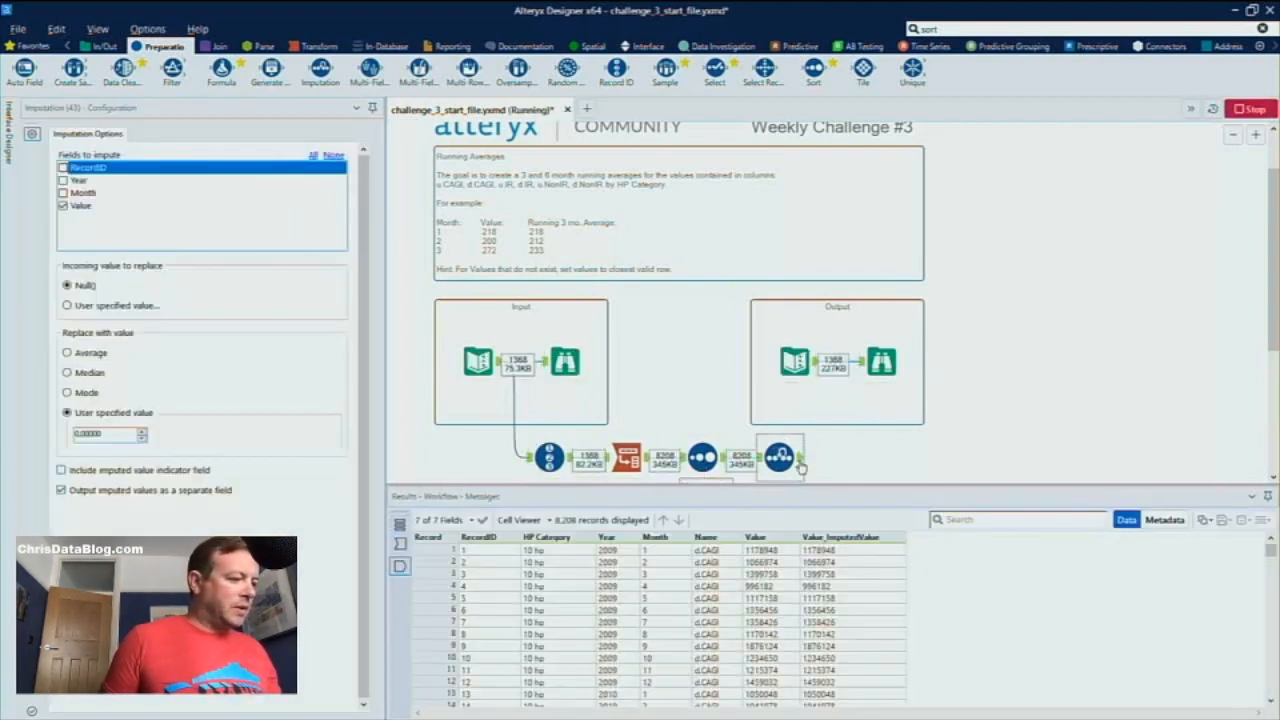
Inspect the imputed values for the null rows, turn off their output as a separate field, and rerun the workflow
scroll(763, 622, down, 20)
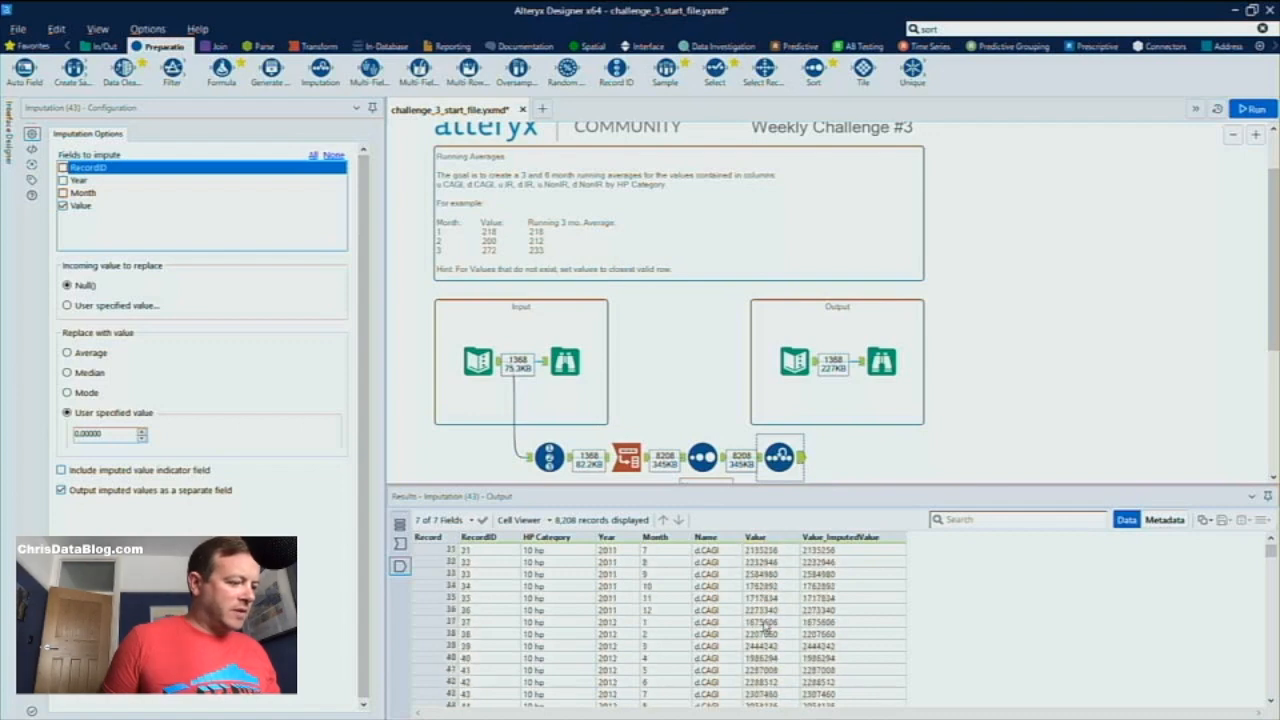
scroll(763, 622, up, 3)
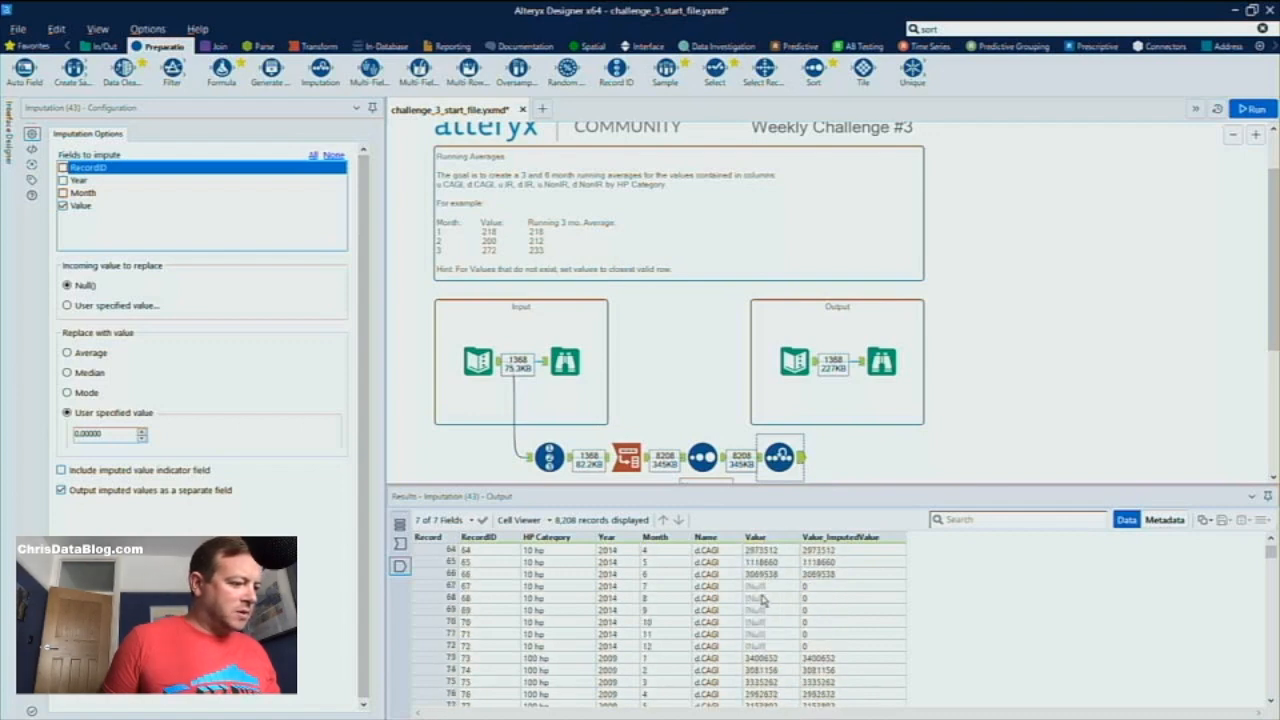
drag(763, 628, 763, 646)
drag(815, 588, 815, 648)
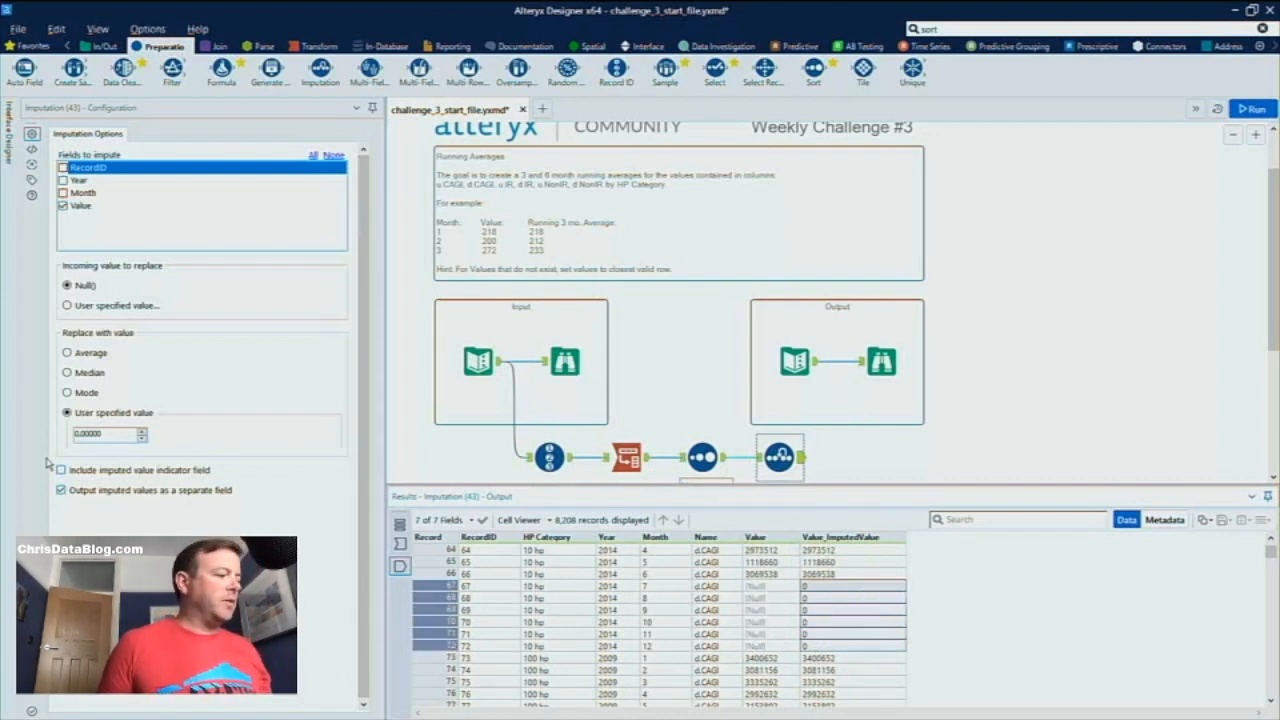
click(61, 490)
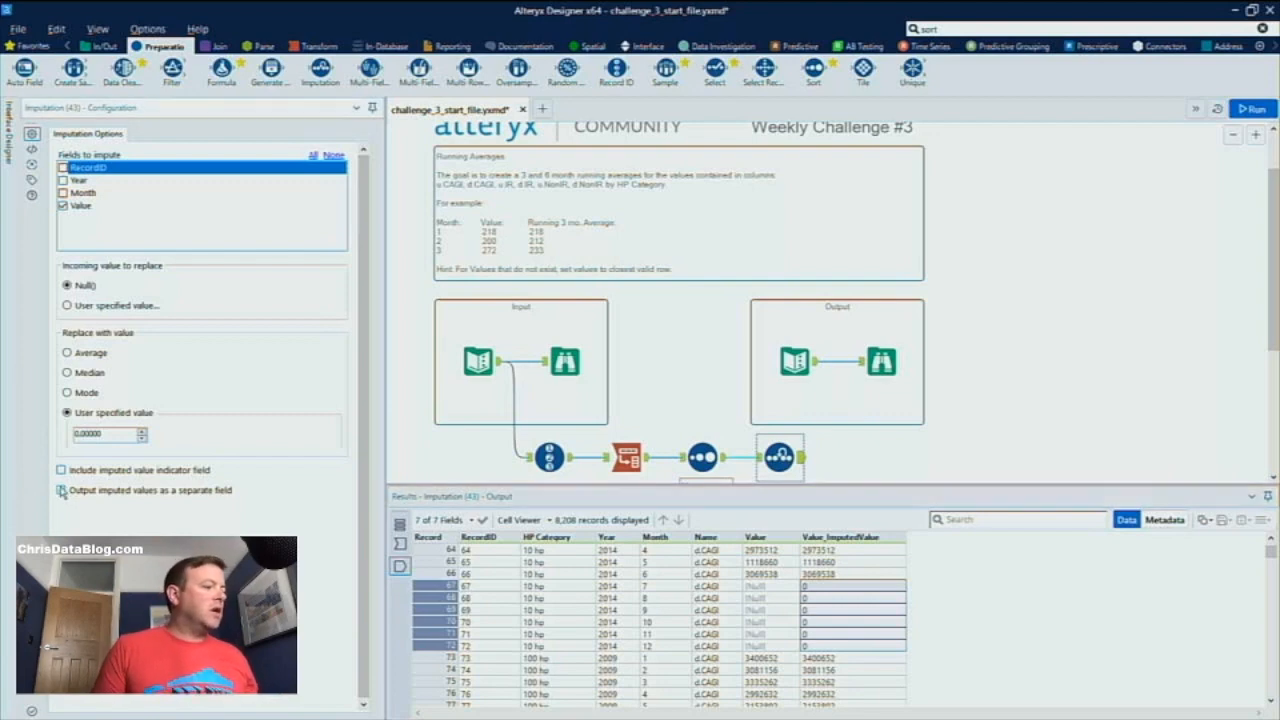
key(ctrl+r)
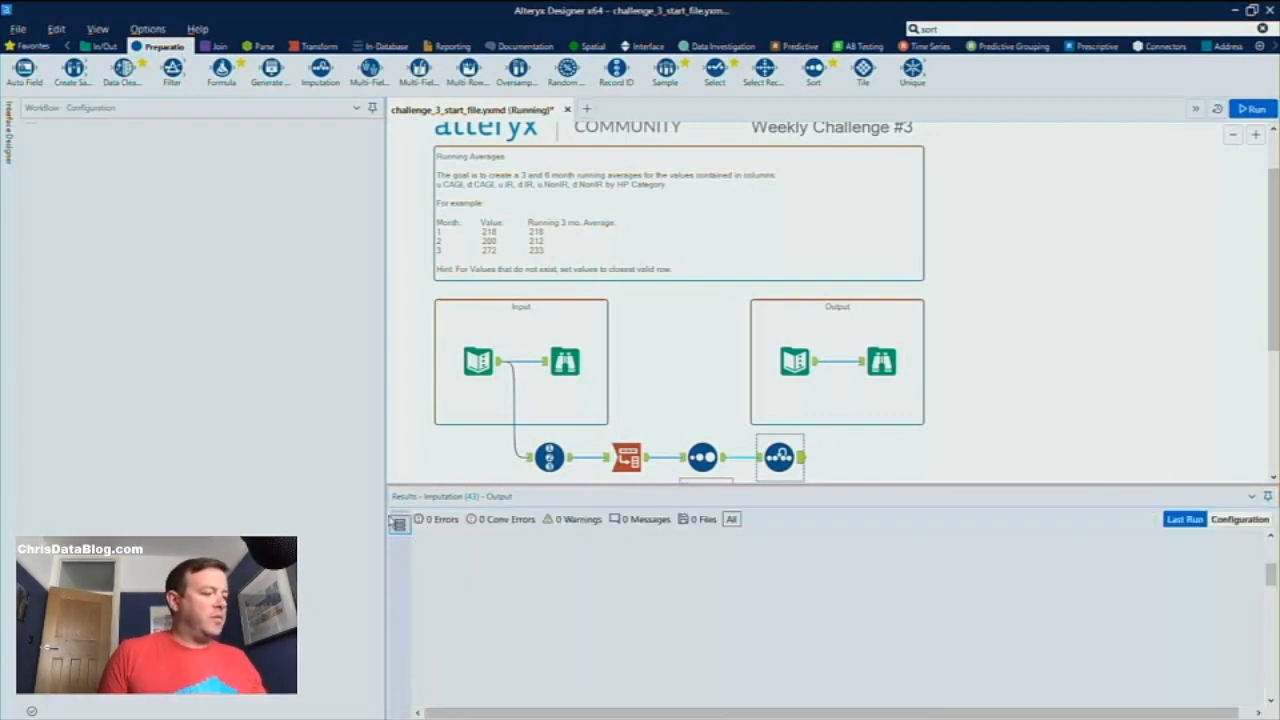
Add a Data Cleansing tool after the Sort, replacing nulls with 0 in the numeric Value field only, and run the workflow
scroll(862, 440, down, 2)
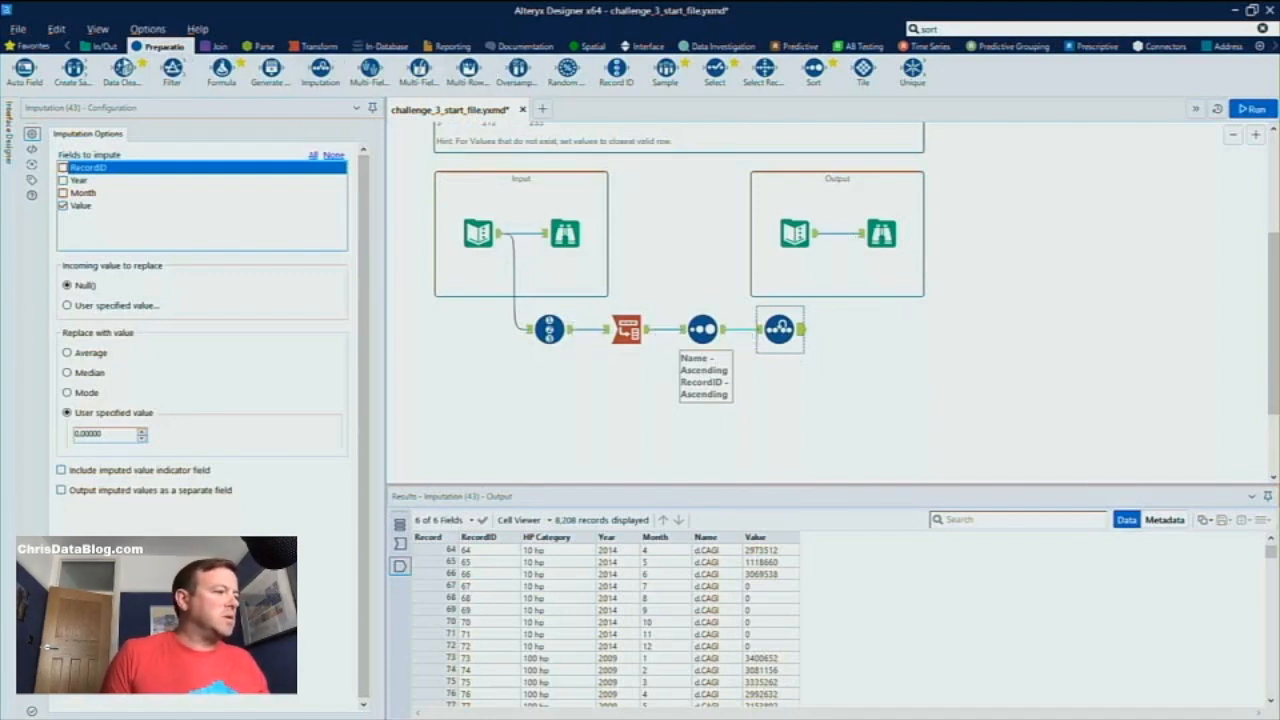
drag(122, 68, 780, 397)
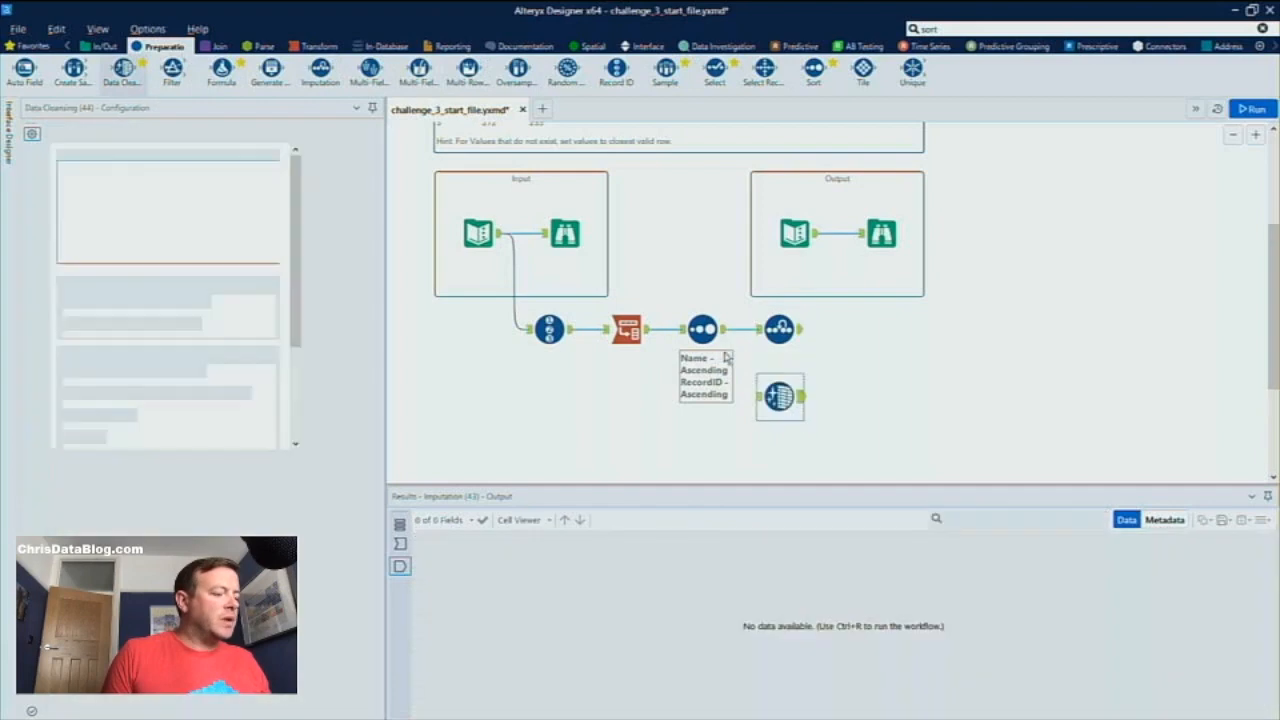
drag(723, 329, 757, 398)
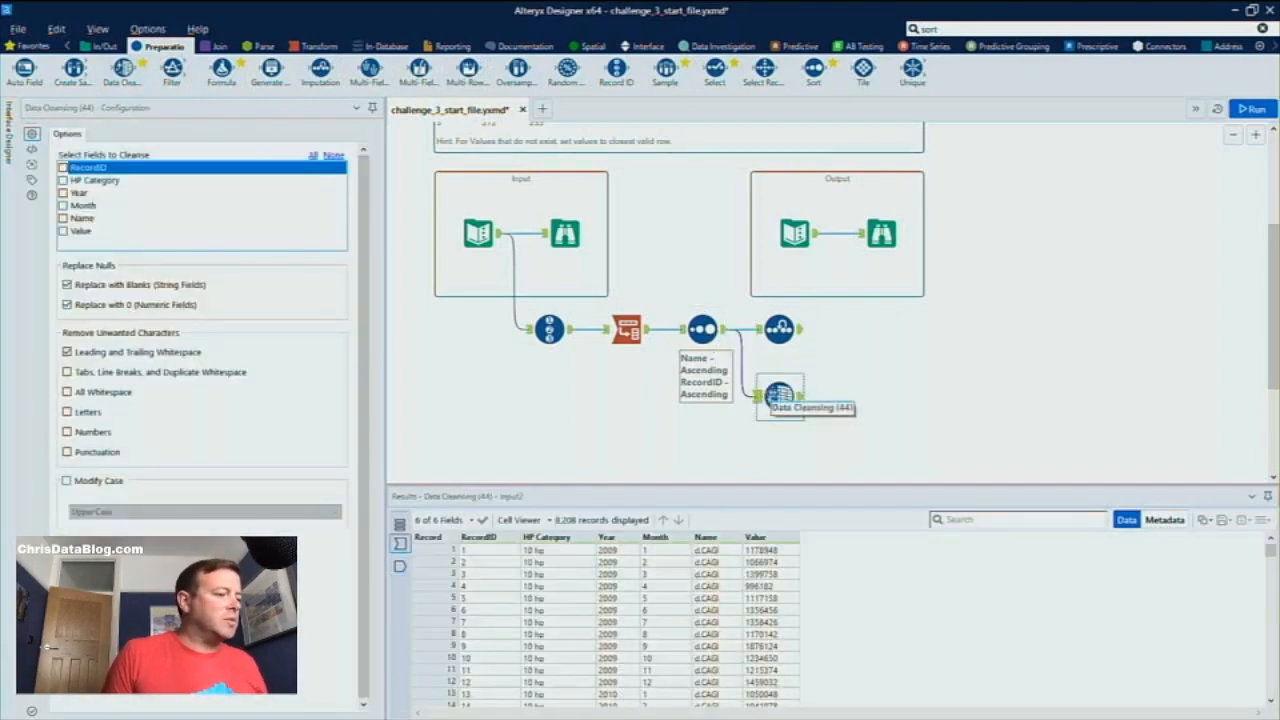
click(88, 231)
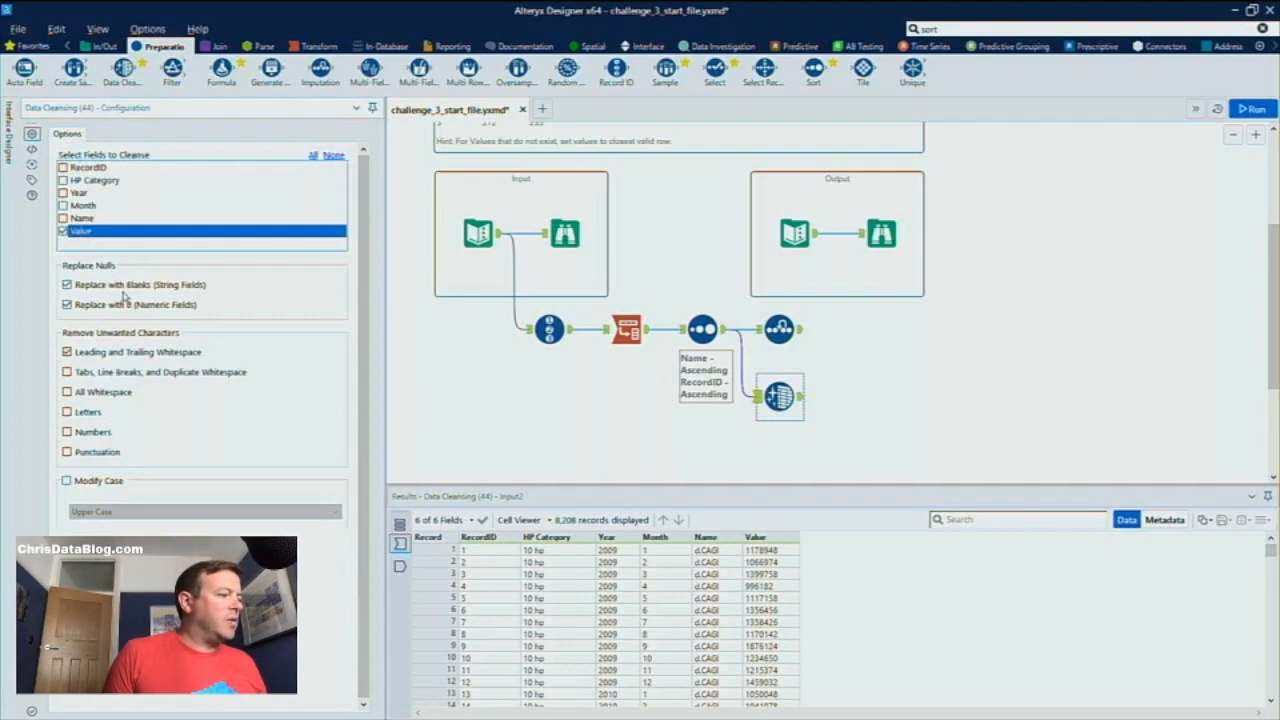
click(93, 287)
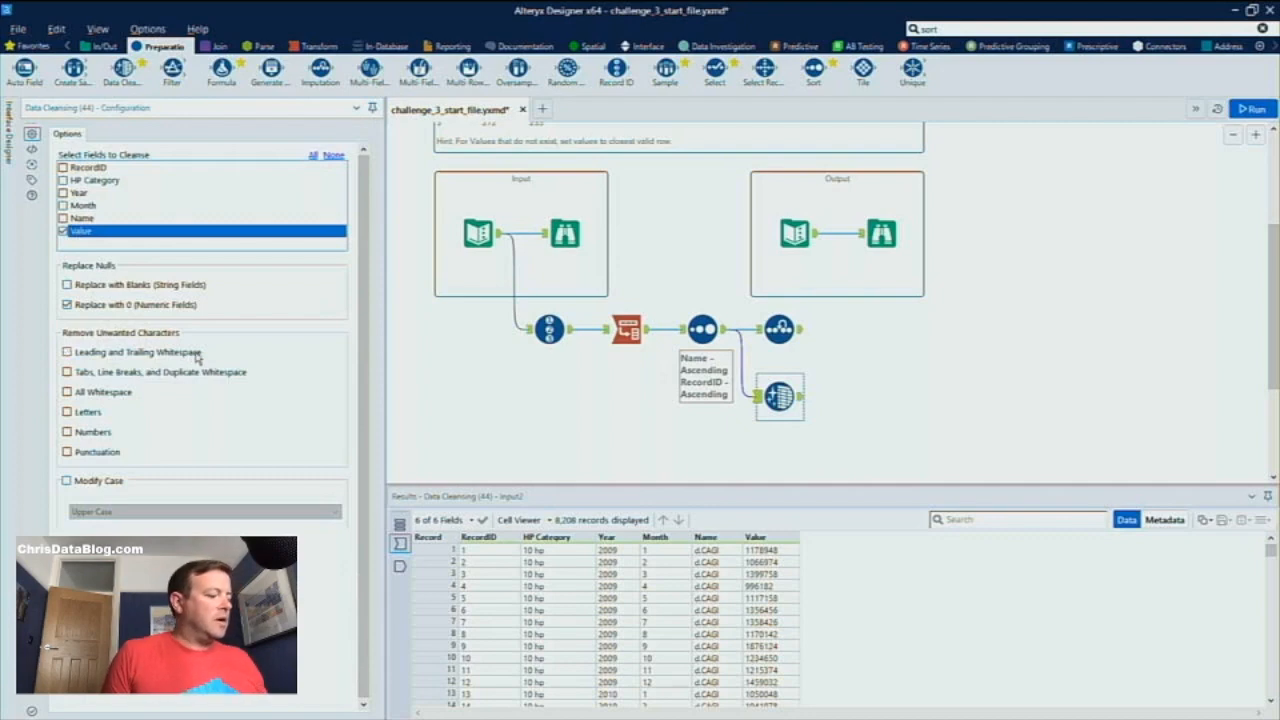
click(649, 371)
key(ctrl+r)
Compare the Imputation and Data Cleansing outputs for the 100 hp category's 2014 rows where Value was null
click(770, 384)
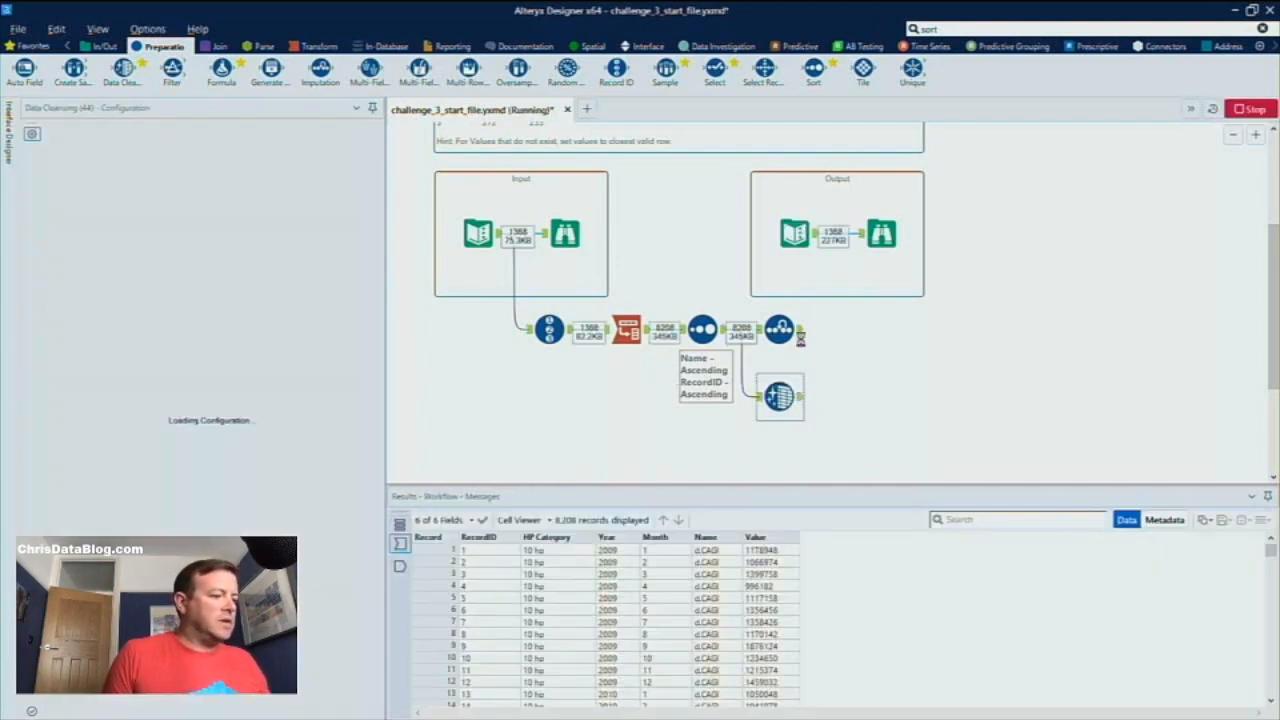
click(800, 333)
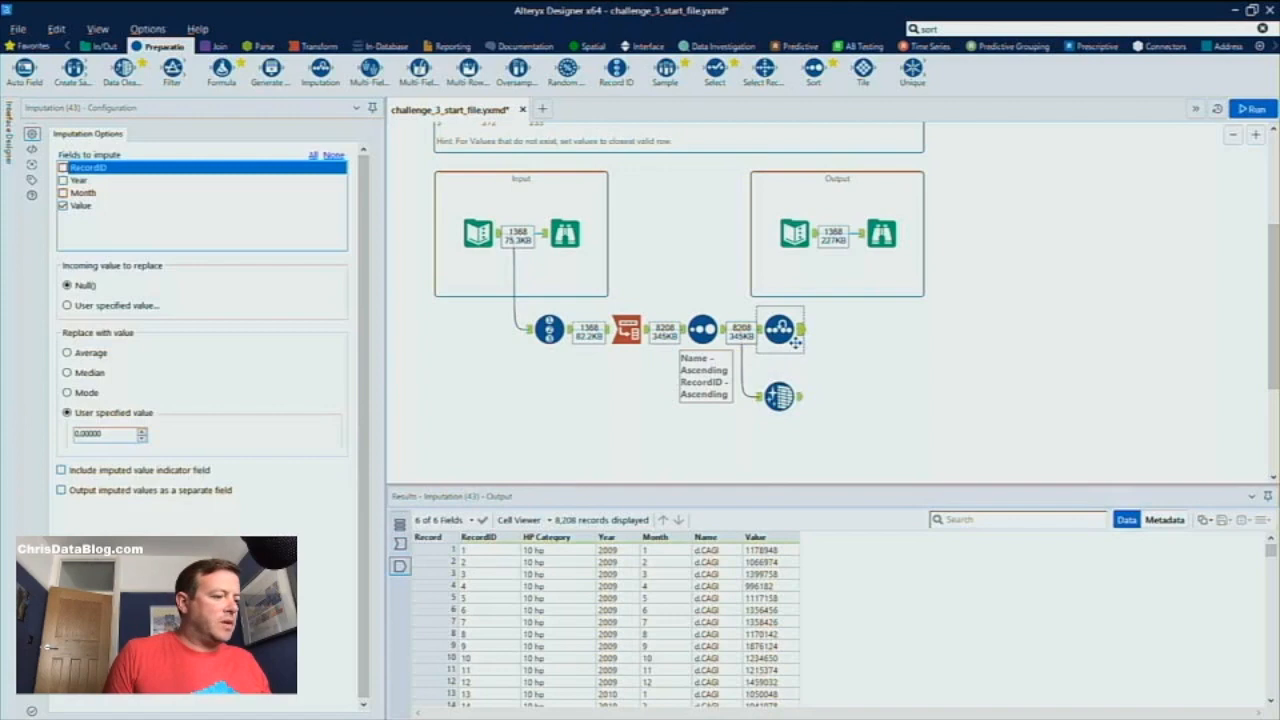
scroll(745, 624, down, 20)
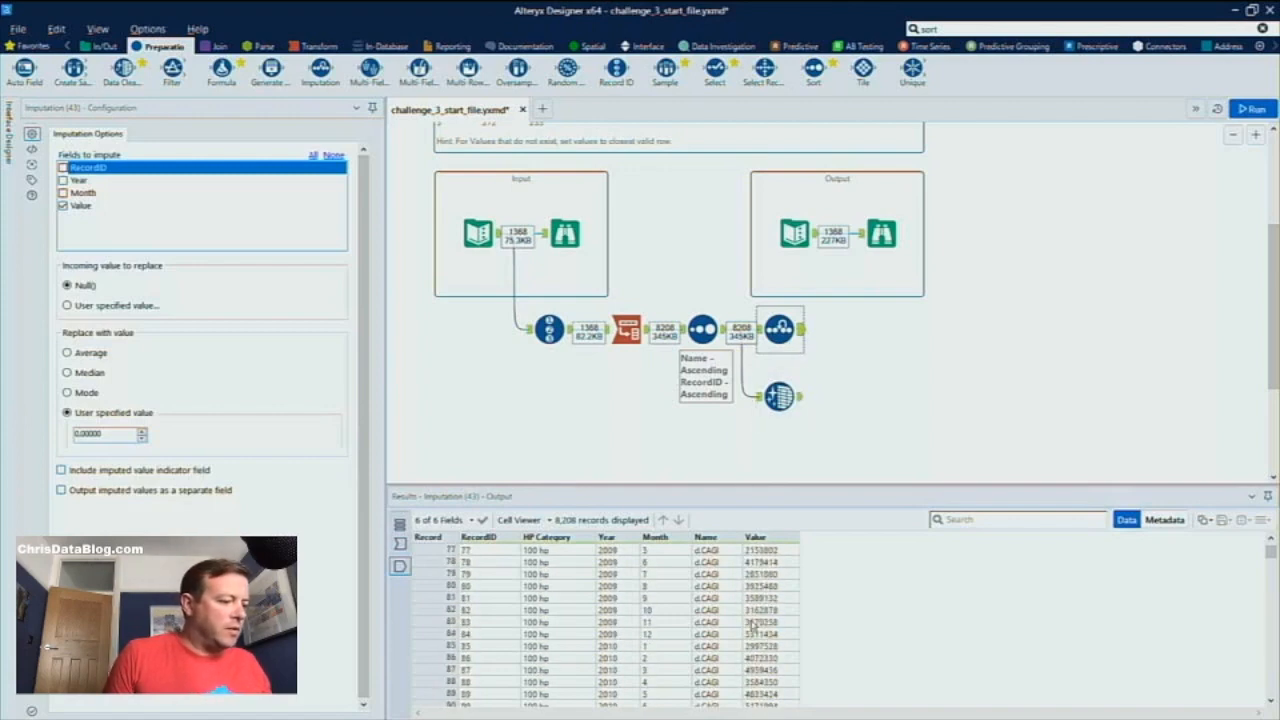
scroll(745, 645, up, 1)
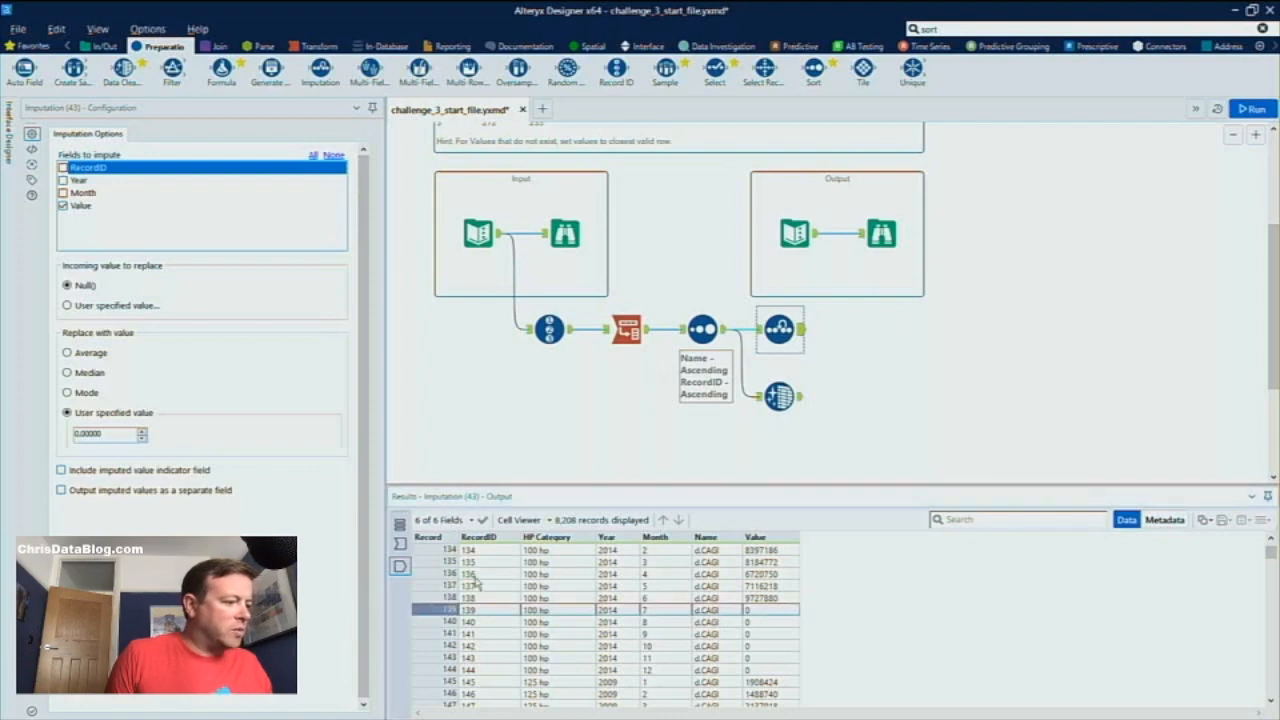
click(800, 398)
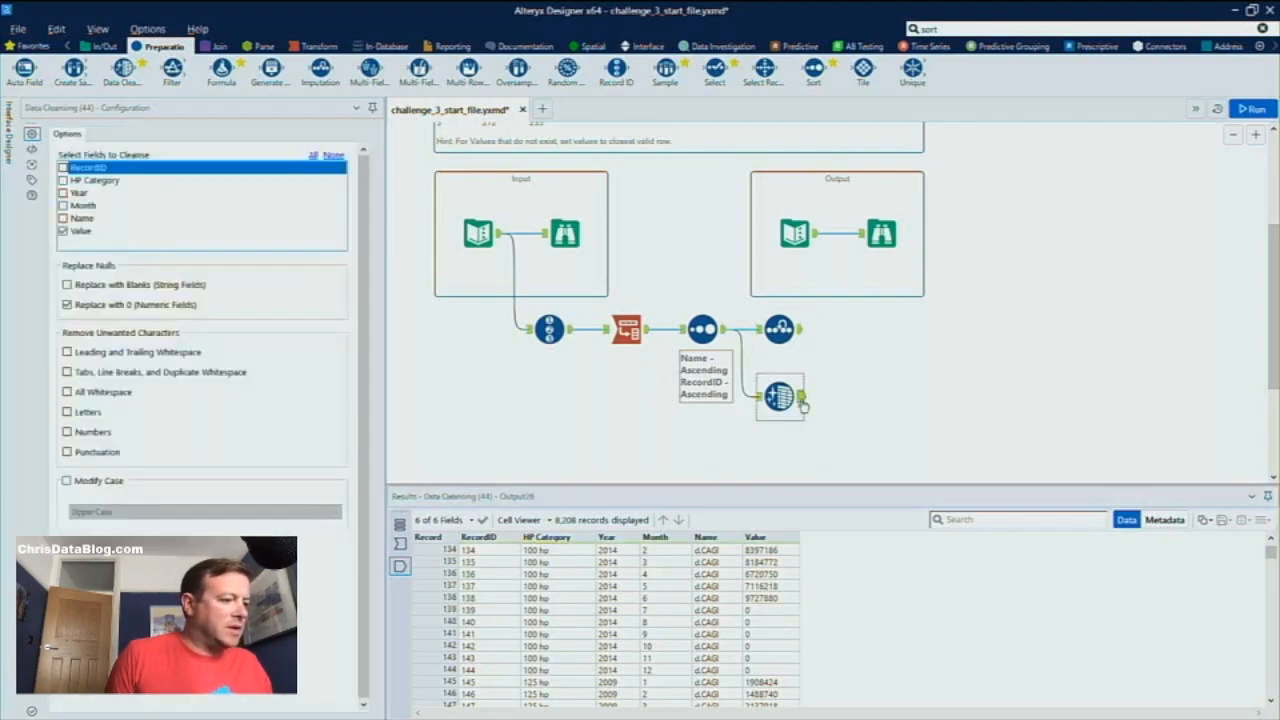
click(441, 609)
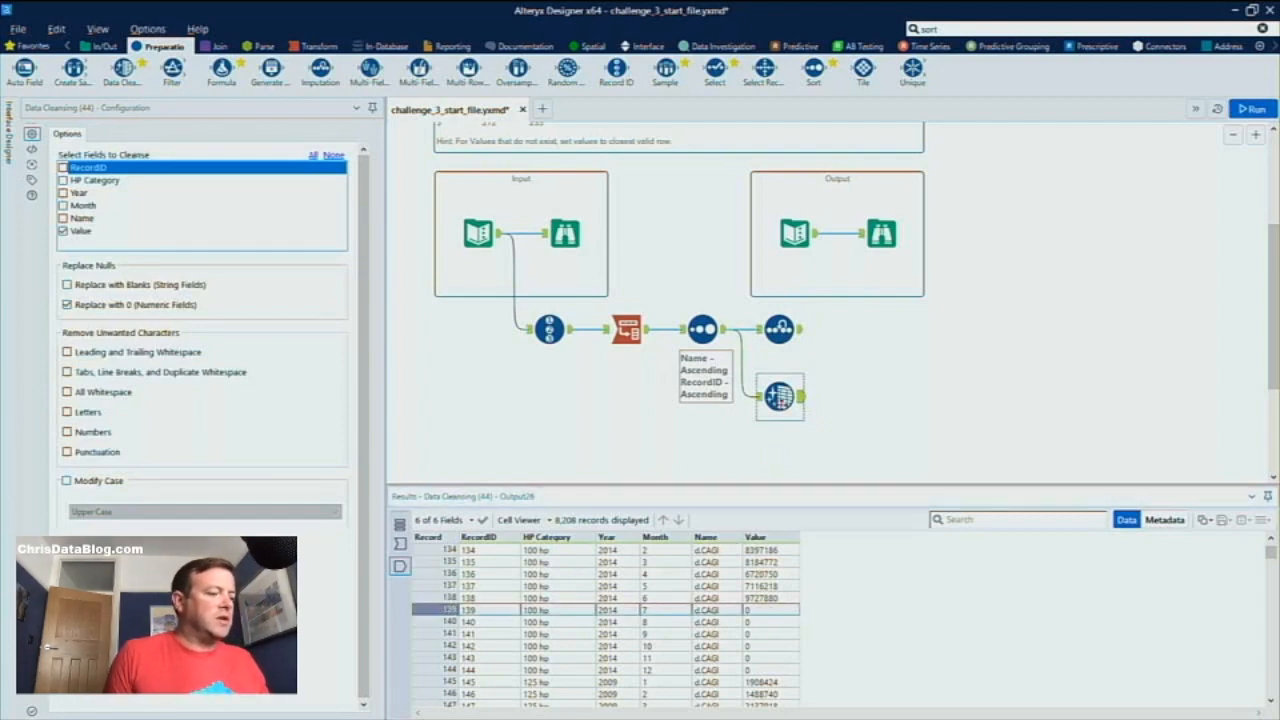
Delete the Data Cleansing tool and display the Imputation tool's output
click(781, 401)
key(Delete)
click(794, 341)
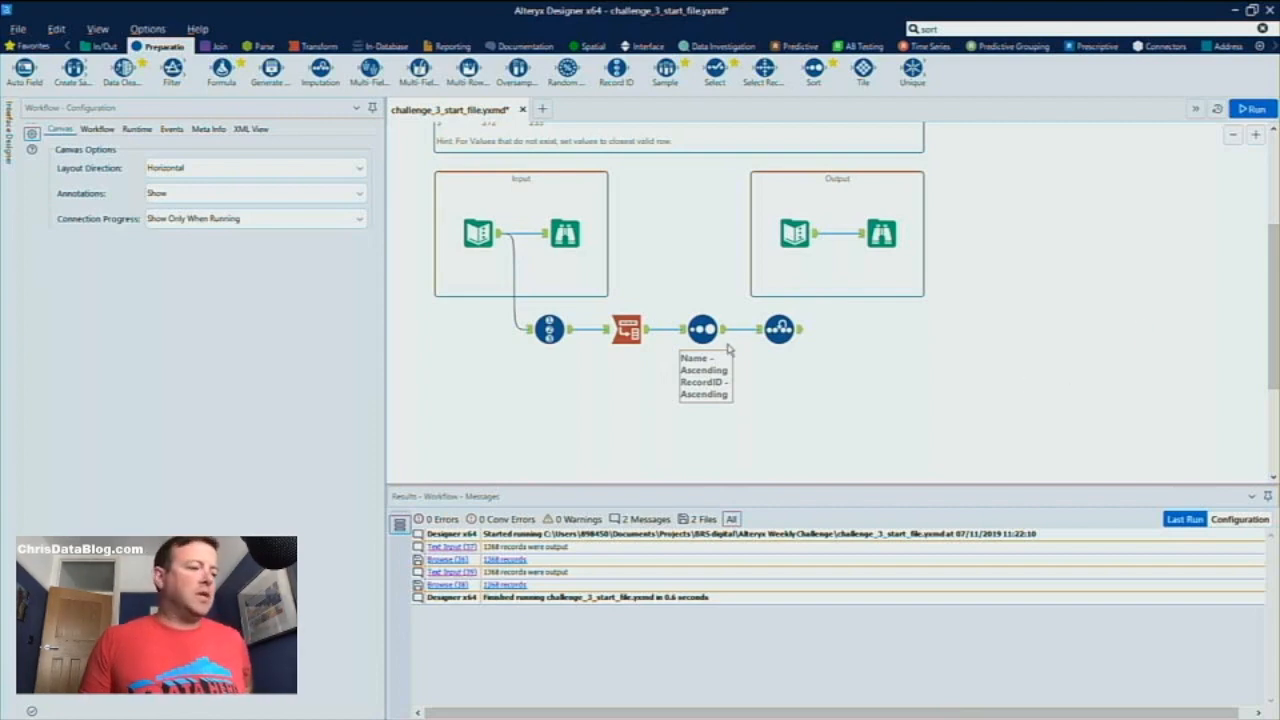
click(797, 331)
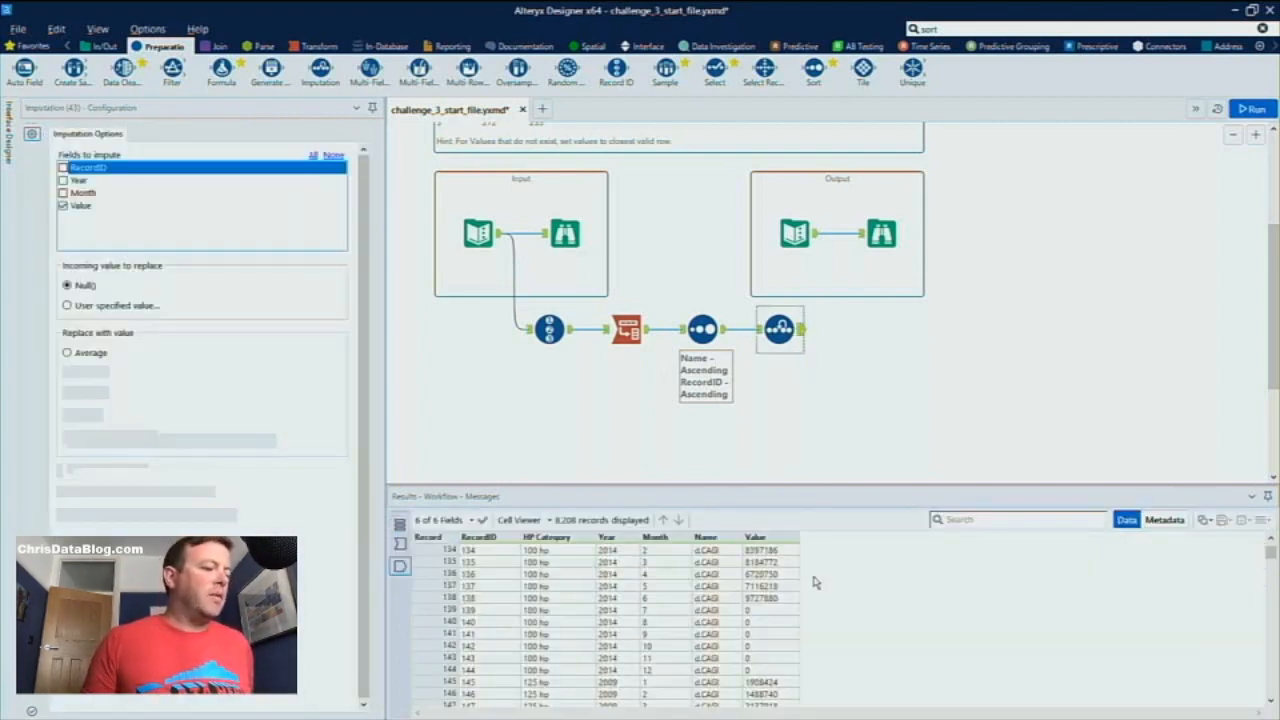
Add a Multi-Row Formula tool after the Imputation and name its new field r3mon
click(930, 29)
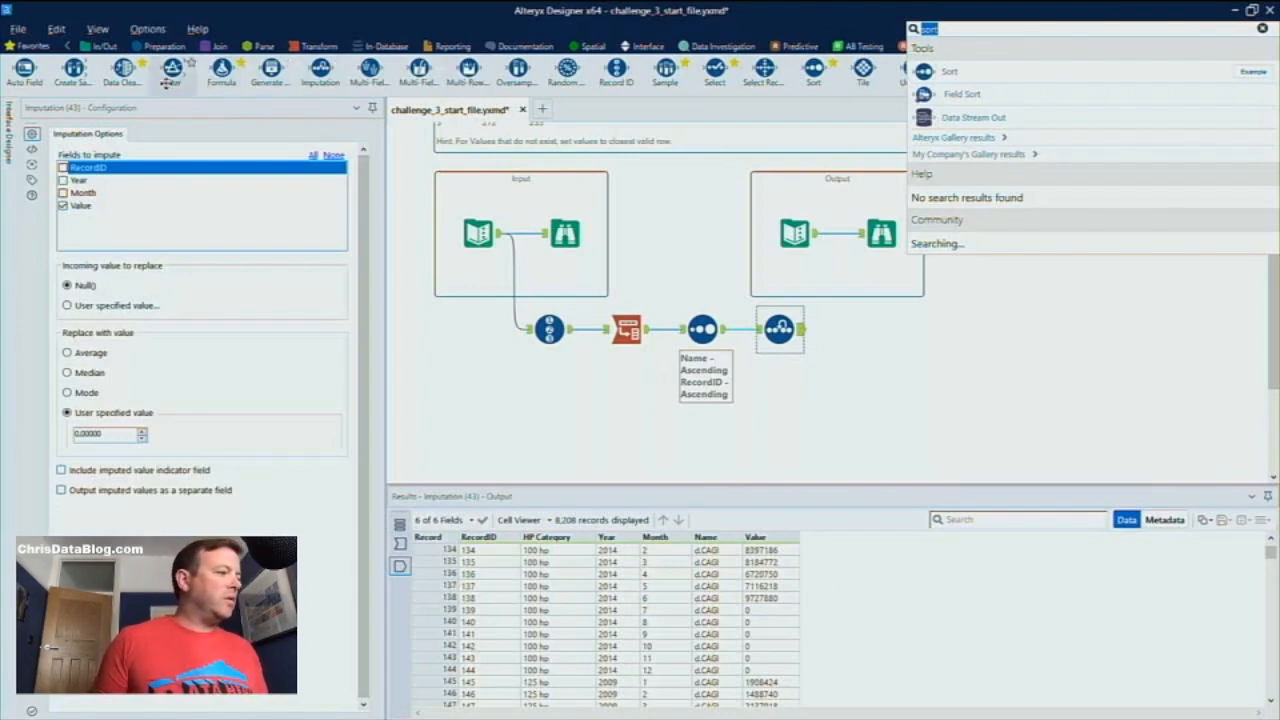
drag(468, 68, 862, 346)
drag(108, 170, 58, 171)
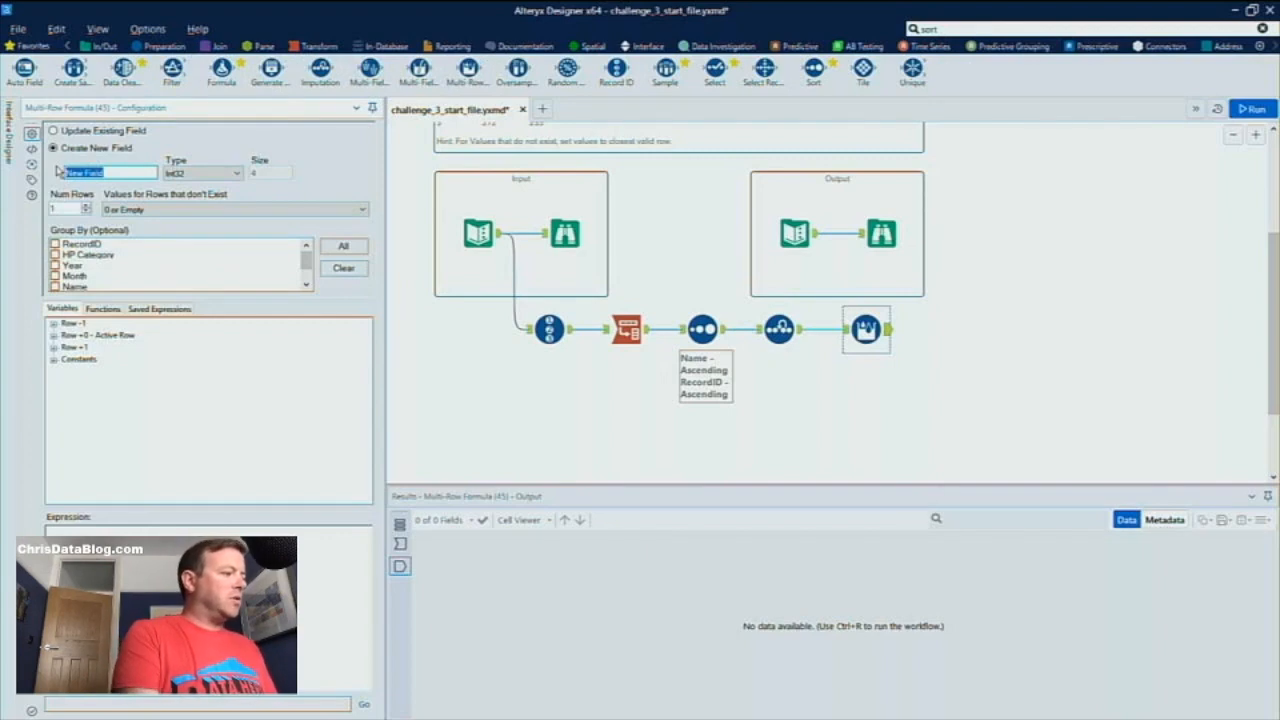
text(r3mon)
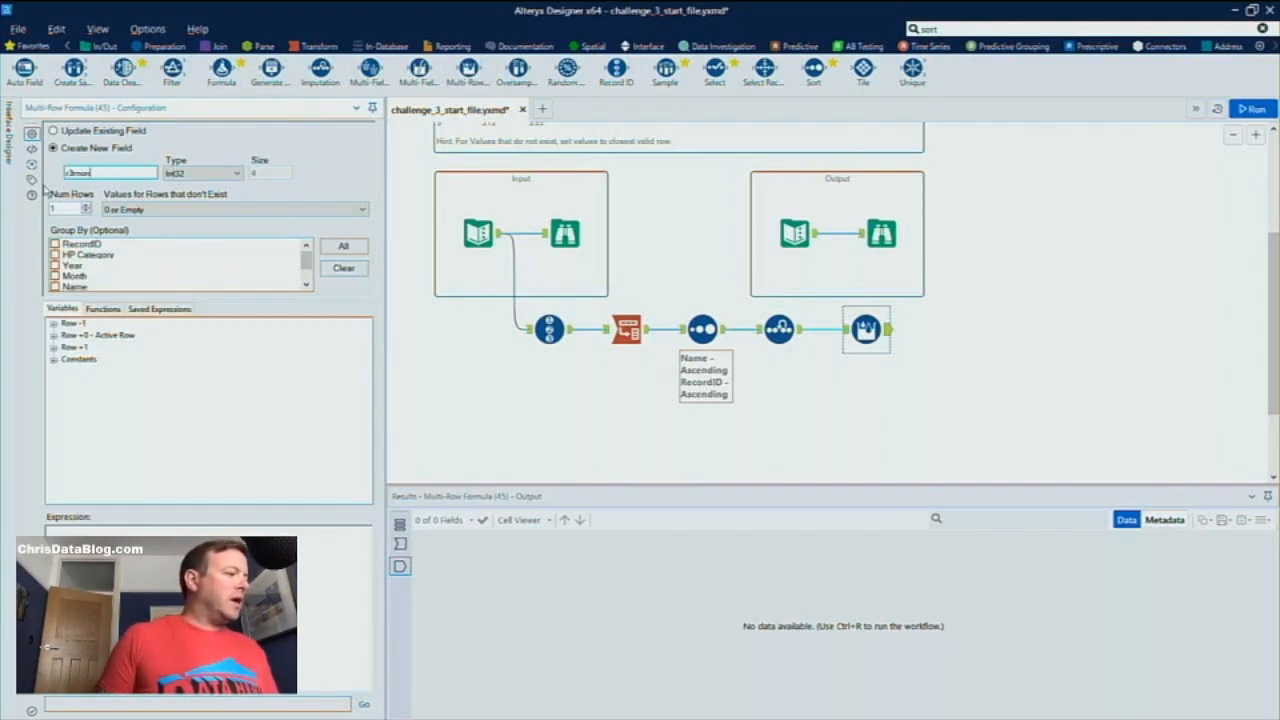
Group the Multi-Row Formula by HP Category and Name, checking the incoming data and the challenge description
click(845, 329)
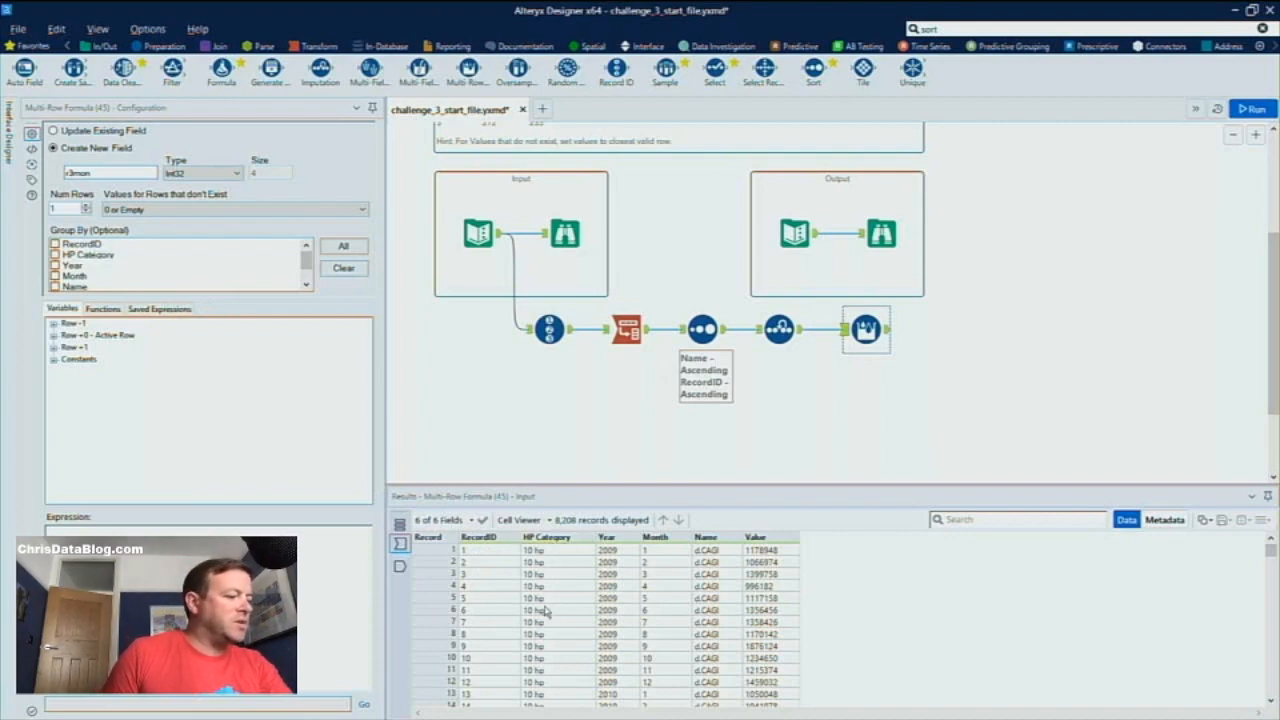
click(55, 256)
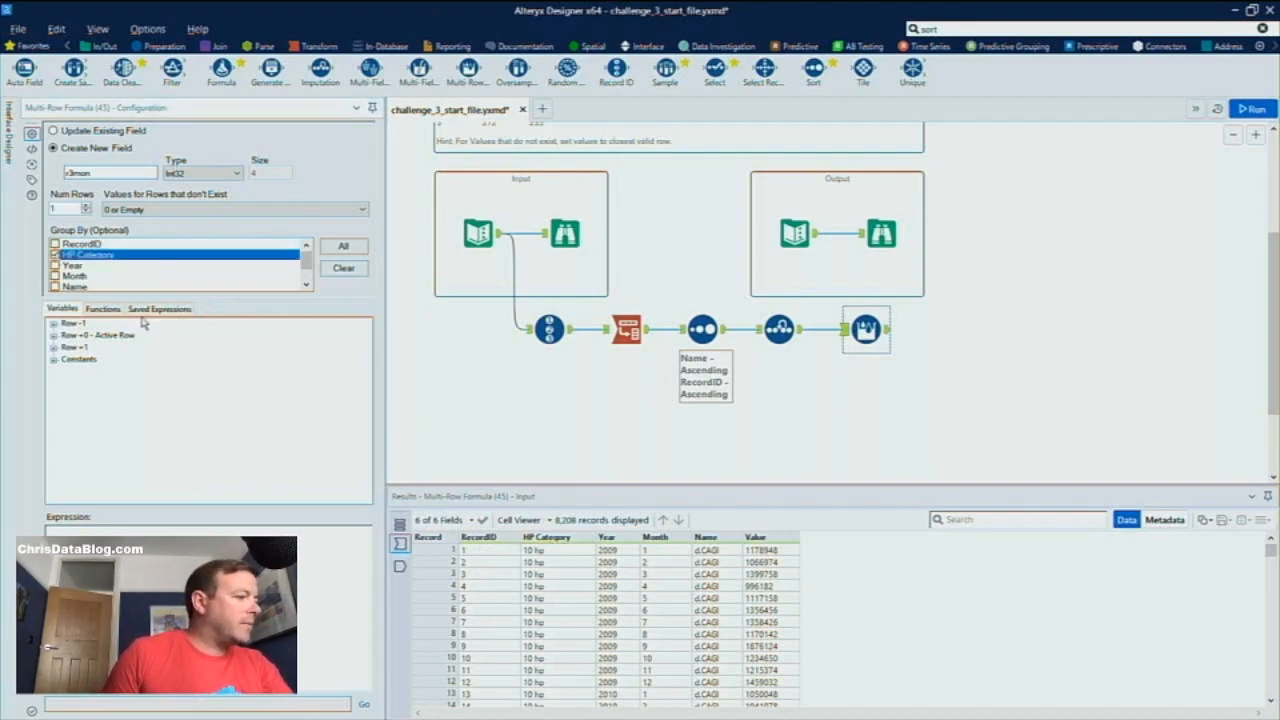
scroll(500, 604, down, 20)
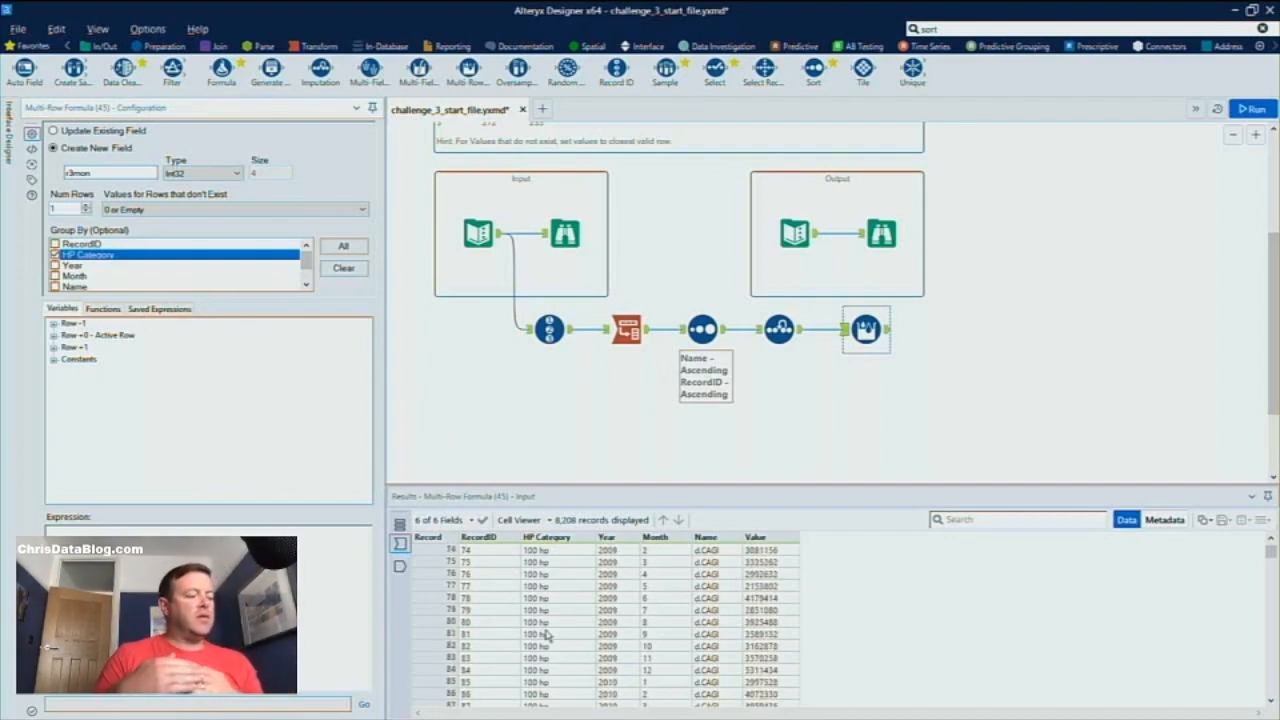
scroll(546, 636, up, 2)
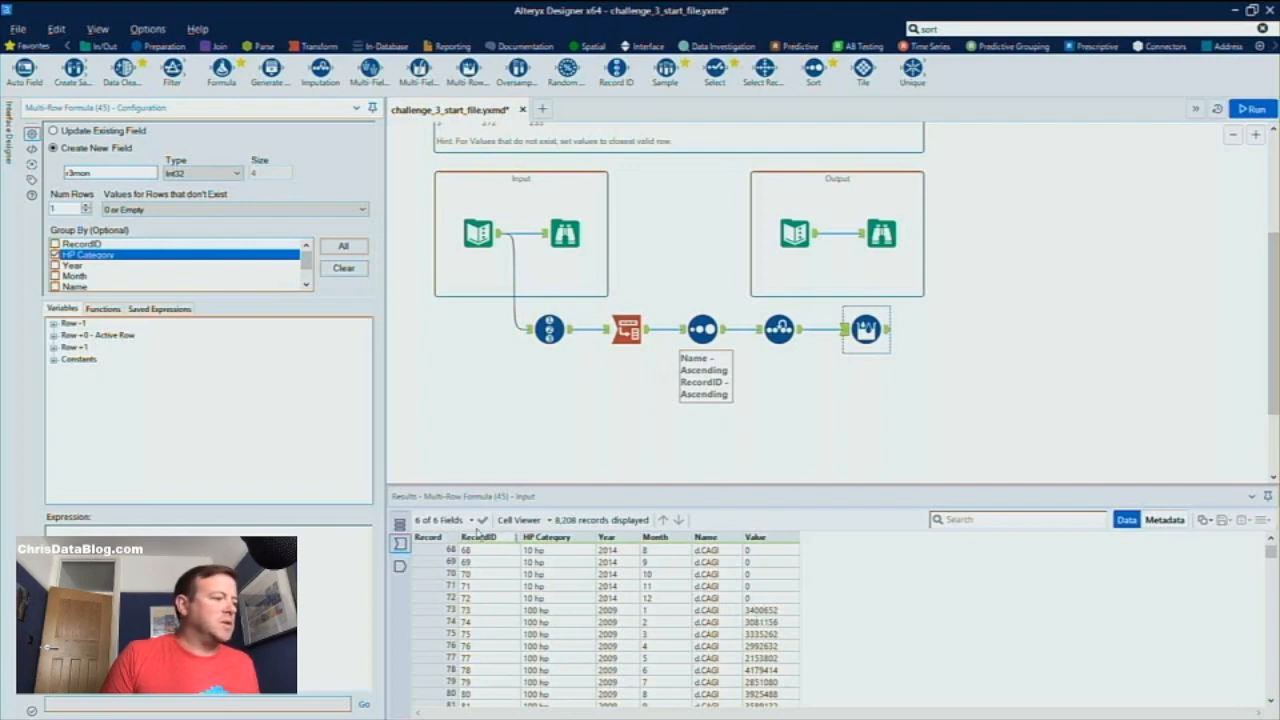
scroll(181, 282, down, 1)
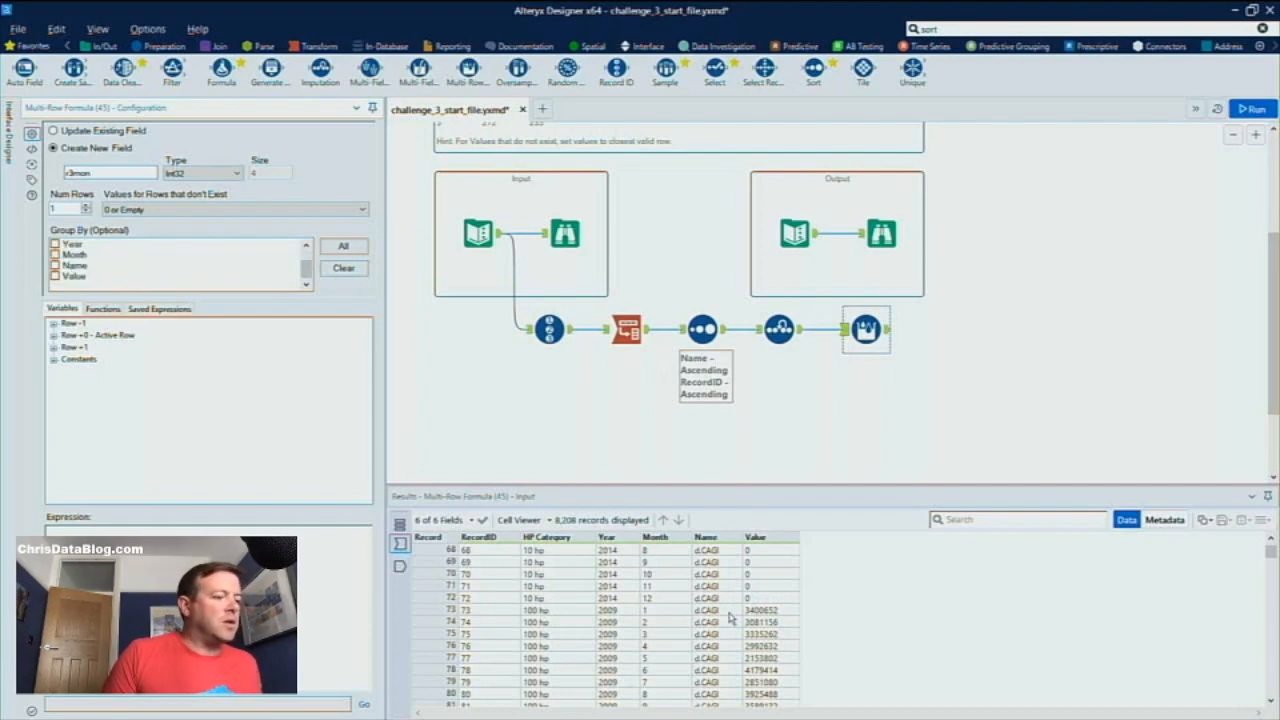
scroll(714, 622, down, 5)
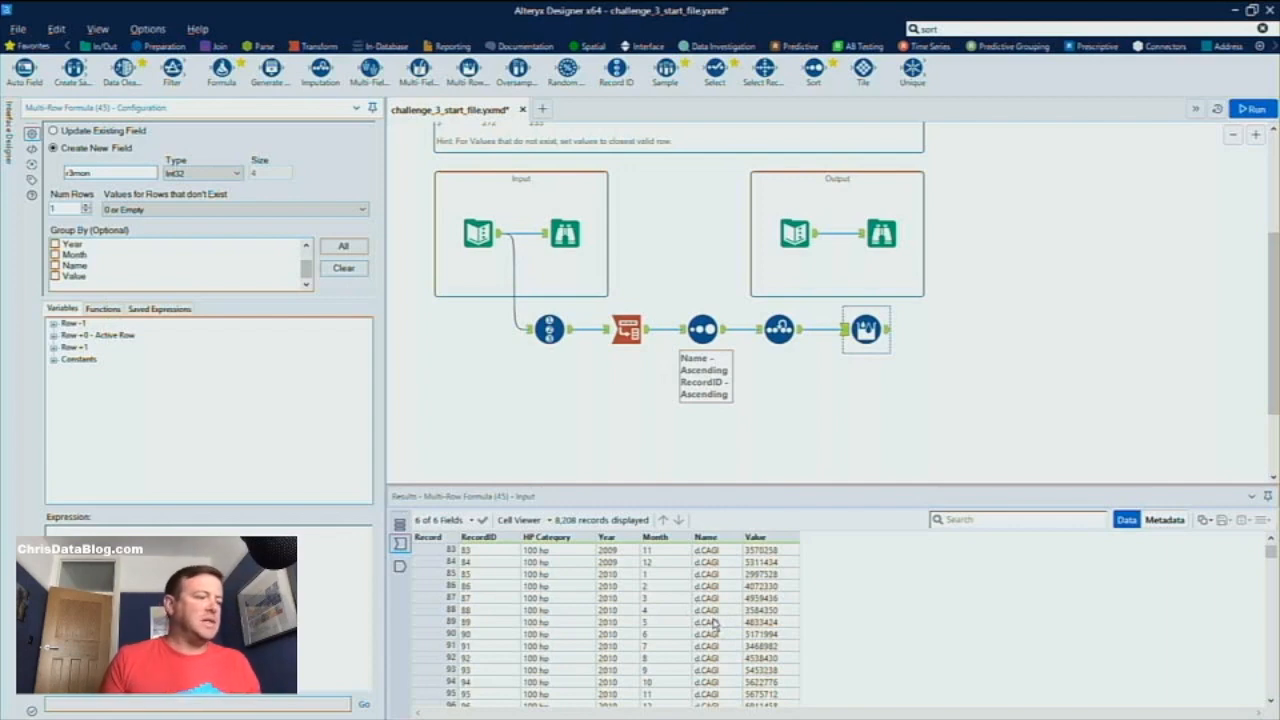
scroll(740, 178, up, 4)
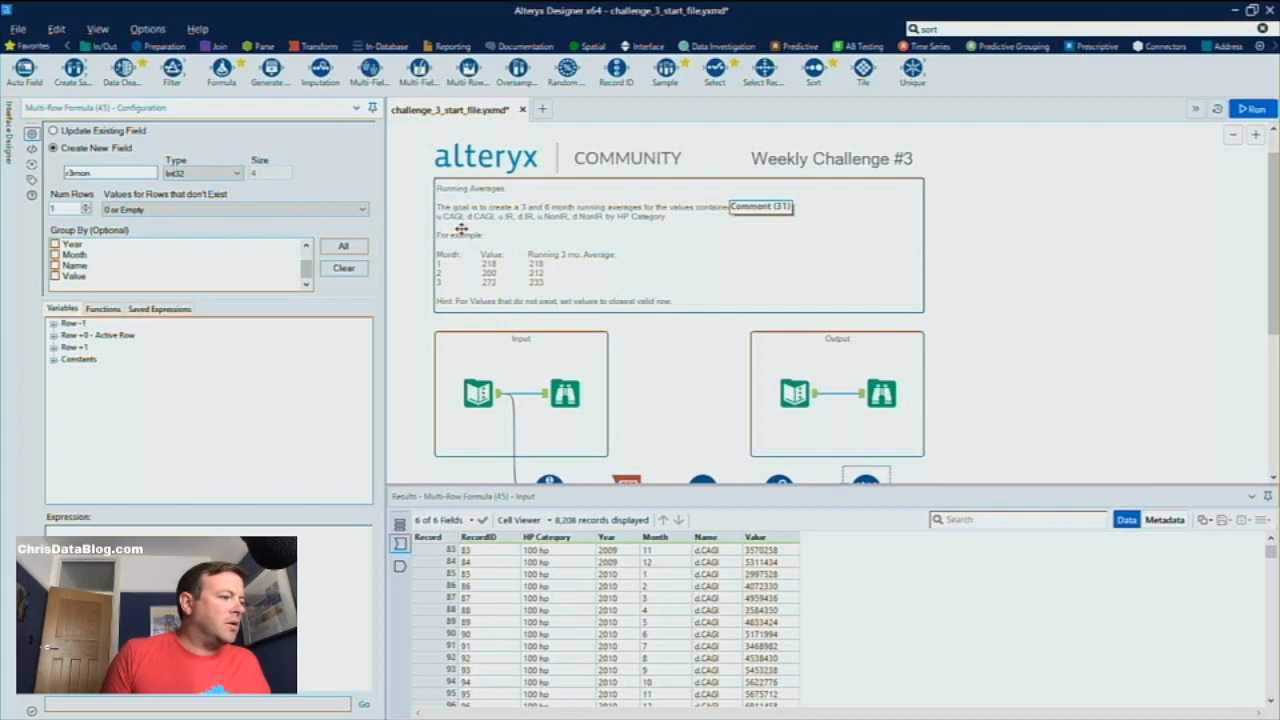
scroll(640, 277, down, 4)
scroll(697, 645, down, 3)
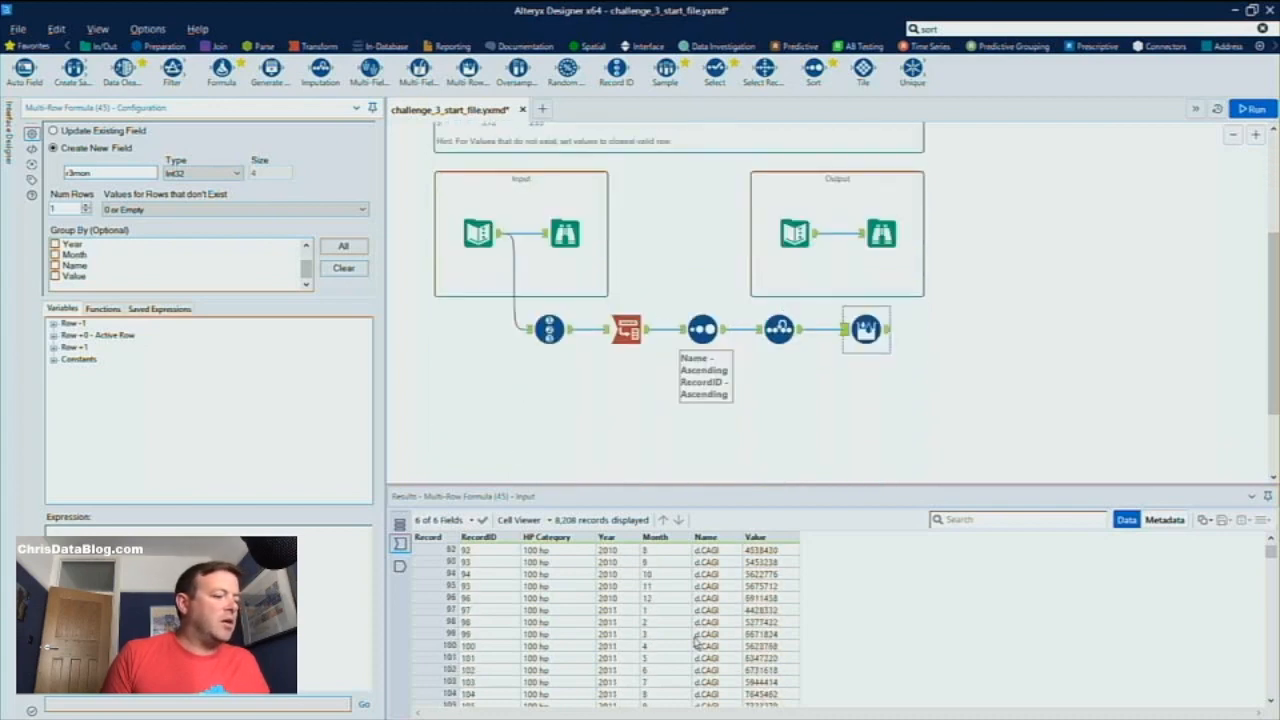
scroll(697, 643, up, 1)
scroll(251, 270, up, 2)
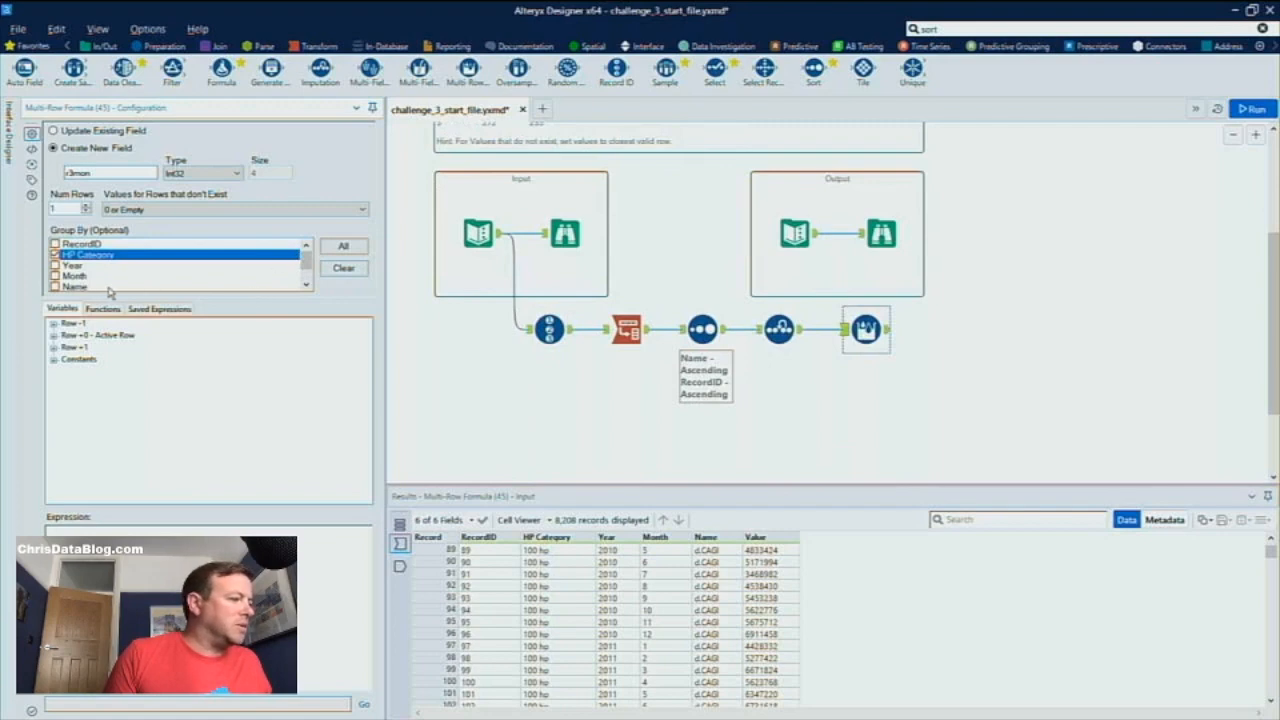
click(74, 288)
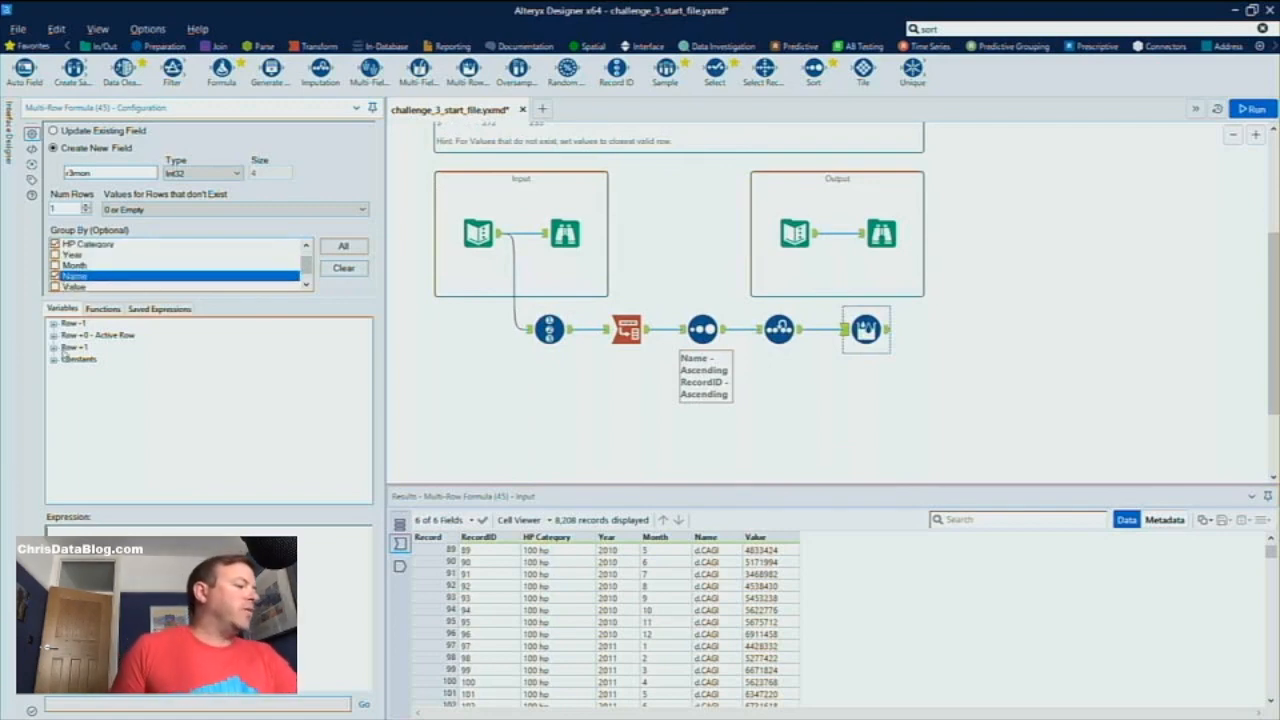
Set the Multi-Row Formula to 2 rows with the expression ([Row-2:Value]+[Row-1:Value]+[Value])/3, and run the workflow to view its output
click(86, 206)
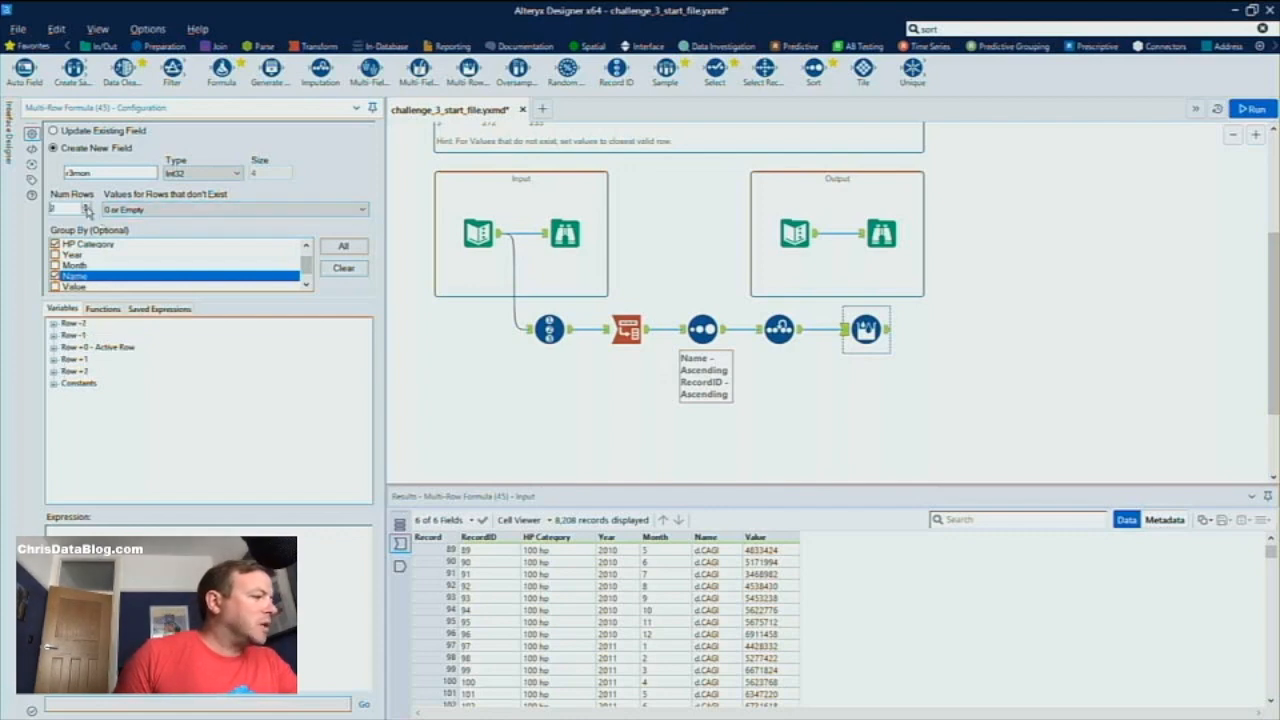
click(53, 323)
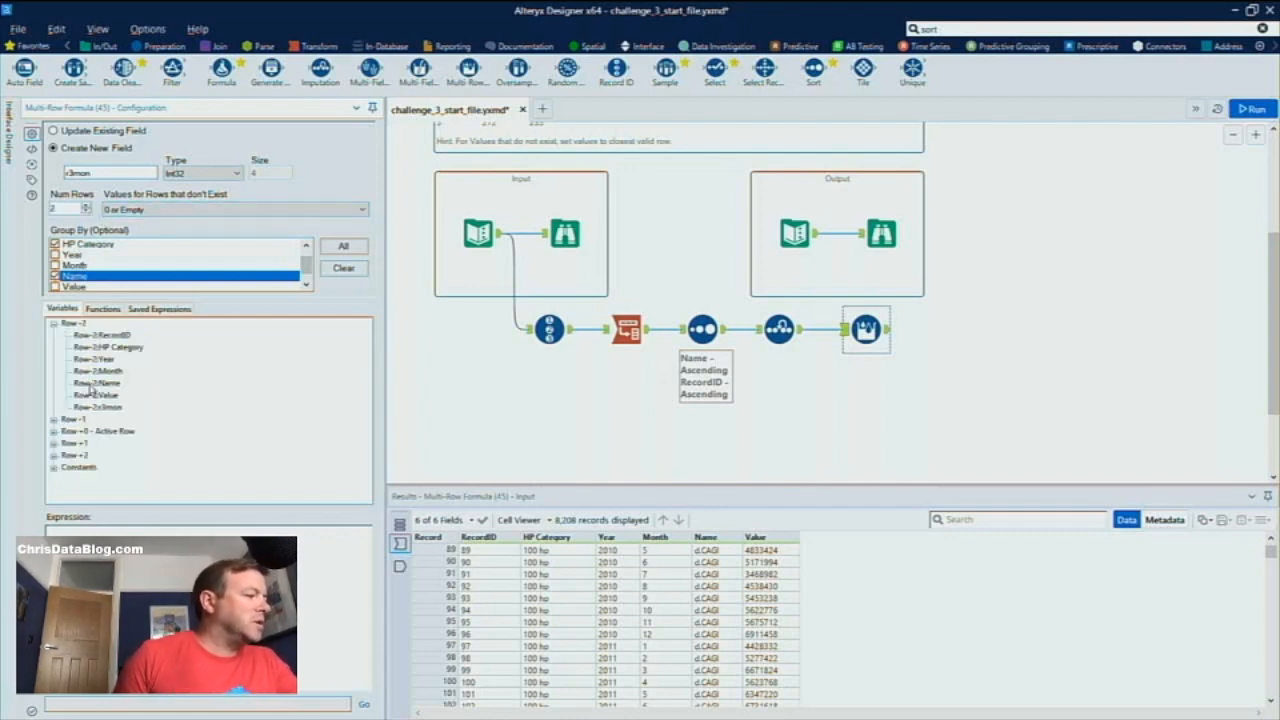
click(85, 536)
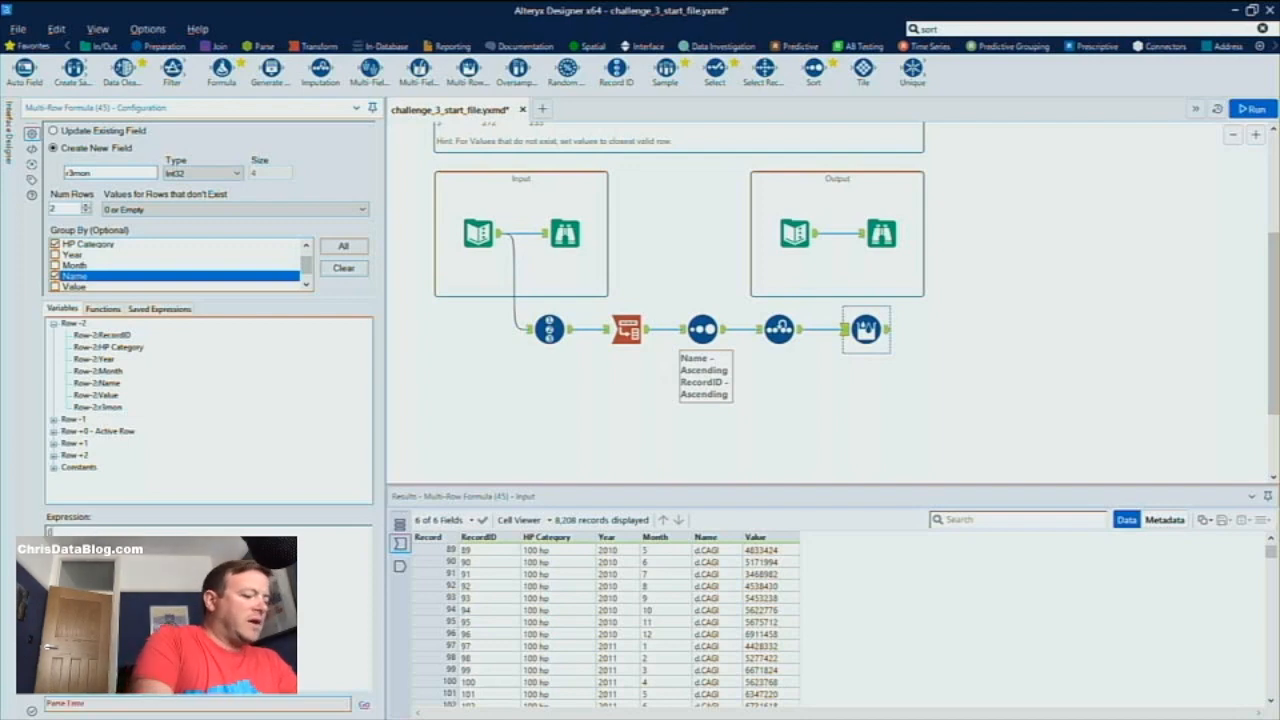
double_click(101, 396)
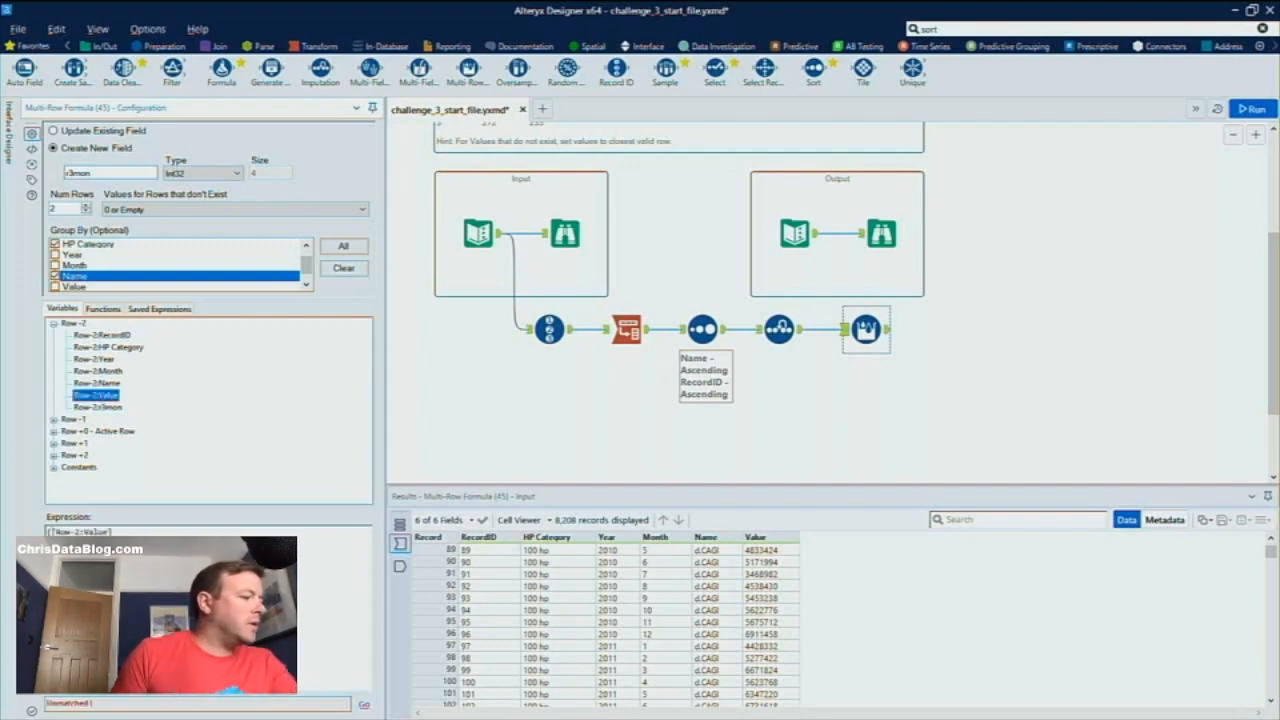
click(131, 530)
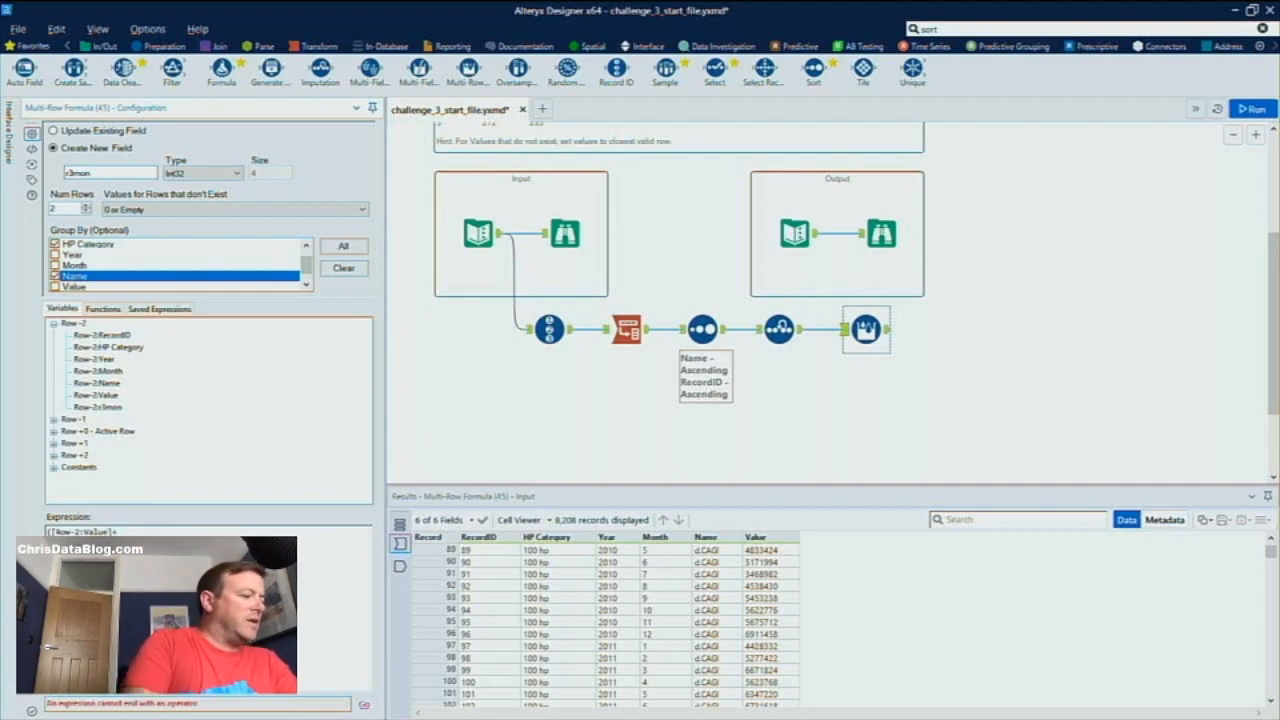
click(54, 420)
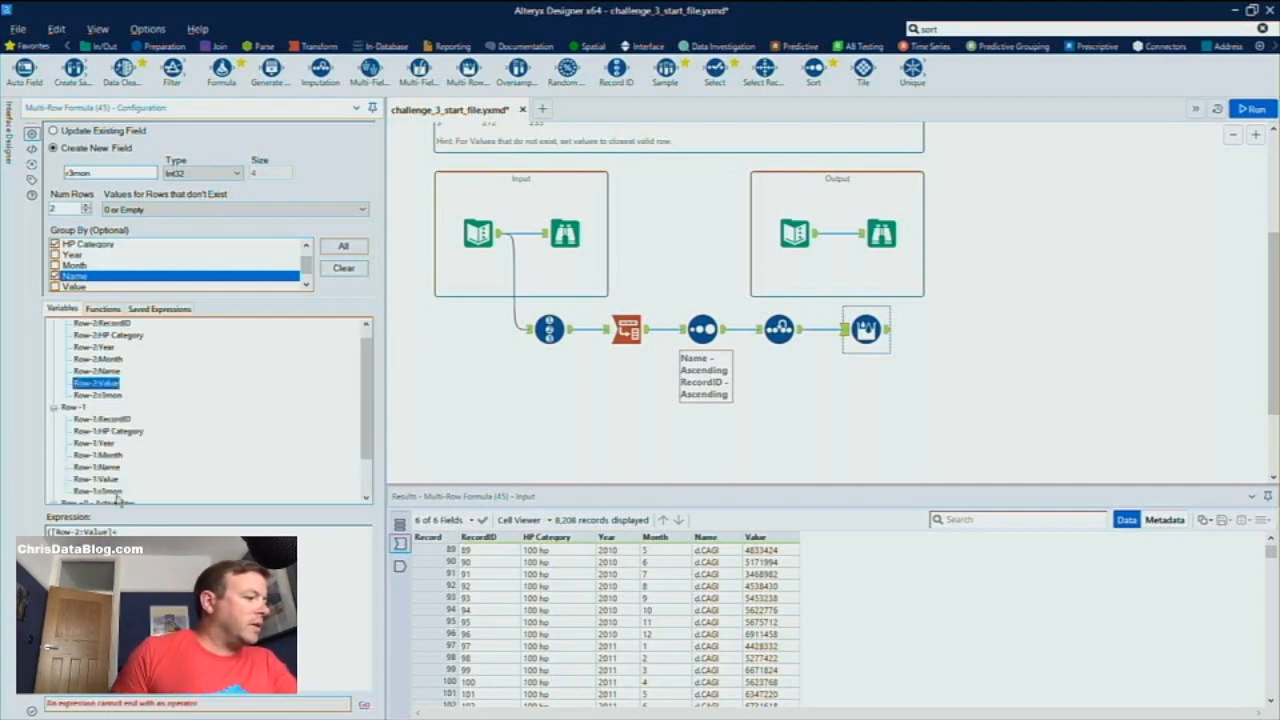
double_click(116, 484)
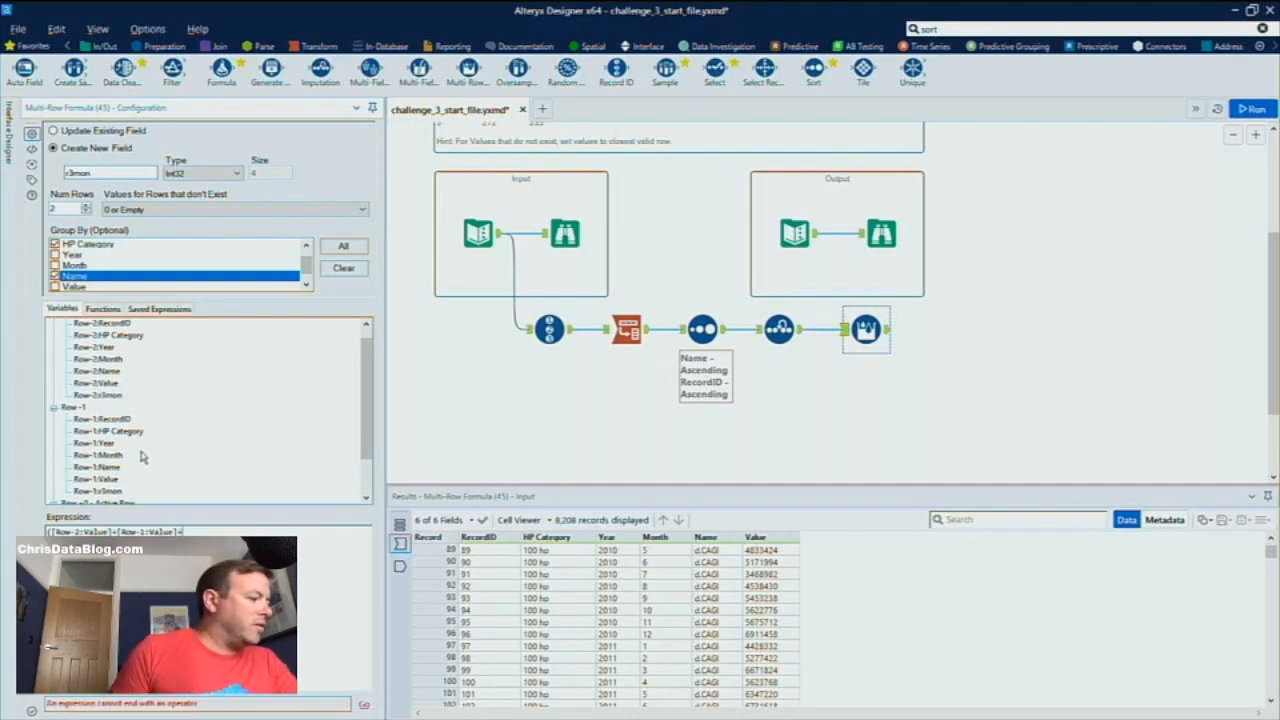
scroll(141, 456, down, 2)
click(55, 456)
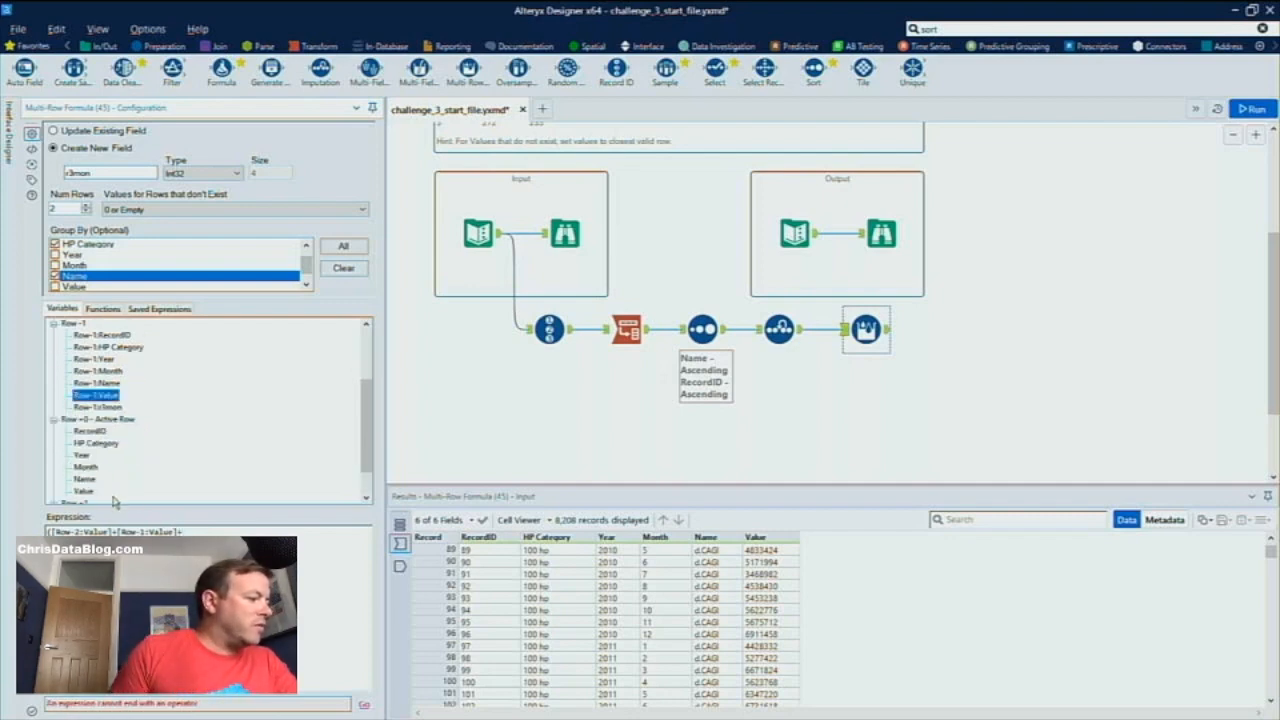
double_click(84, 491)
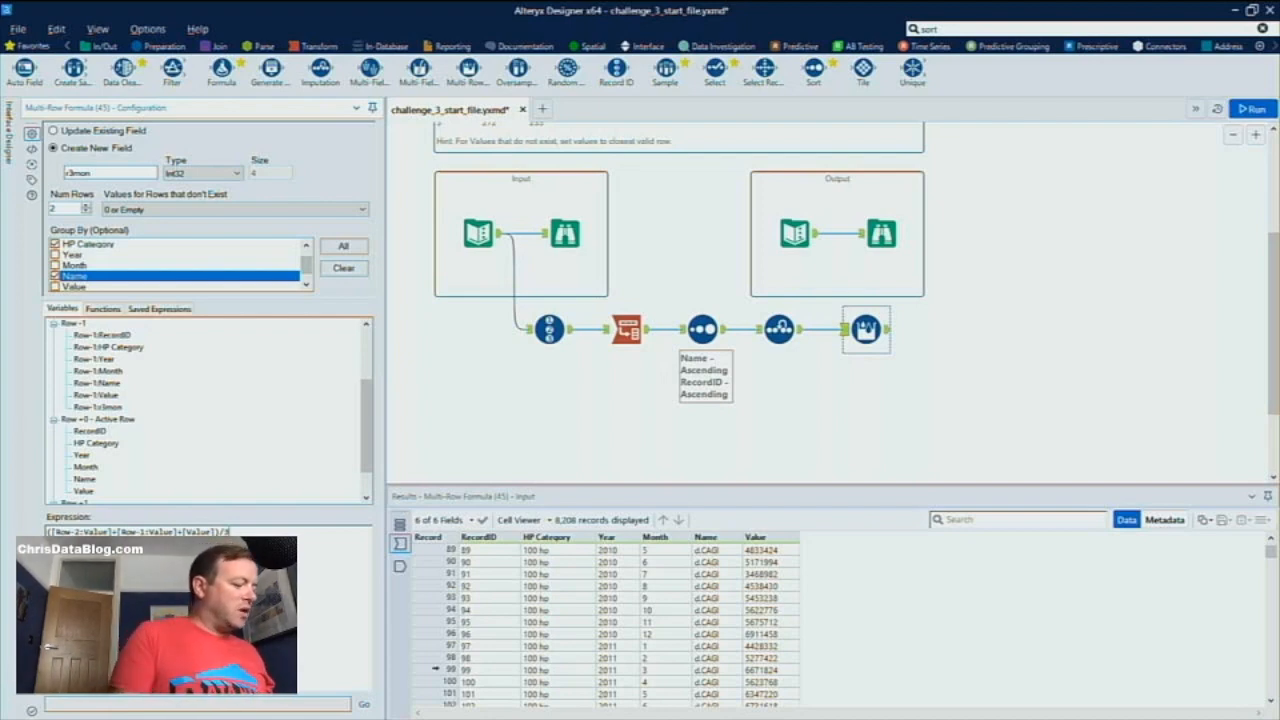
key(ctrl+r)
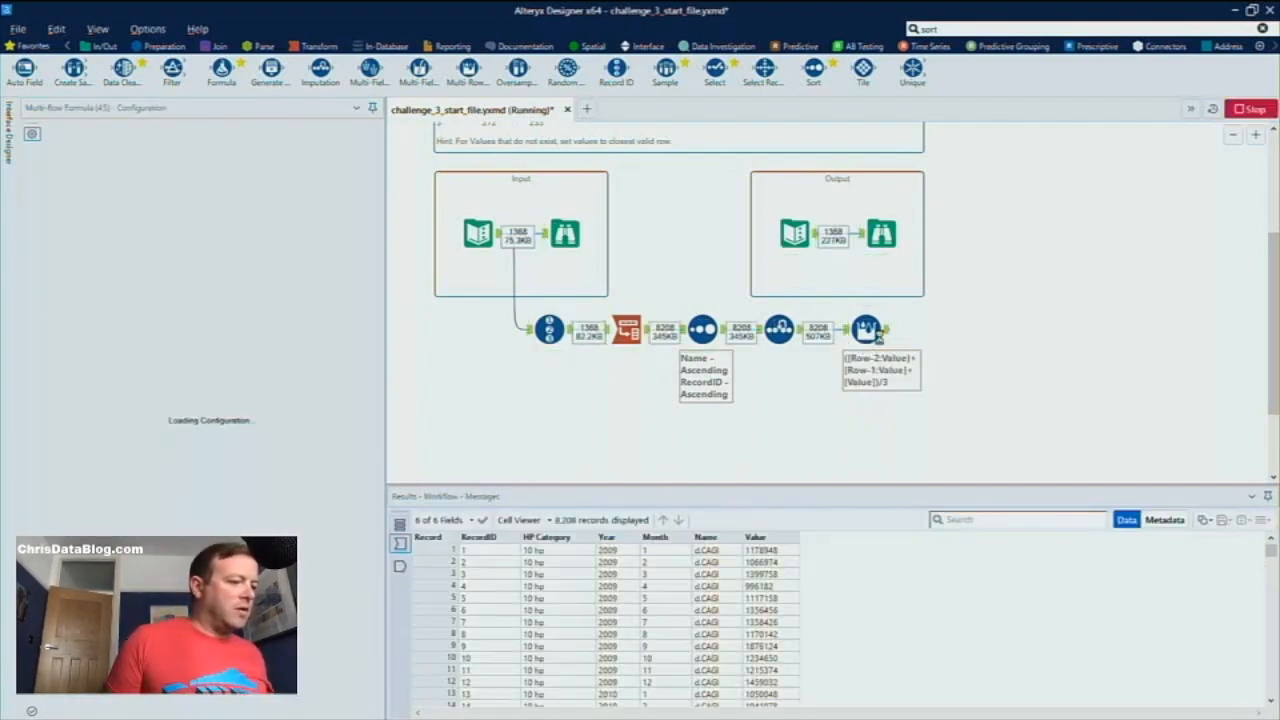
click(887, 338)
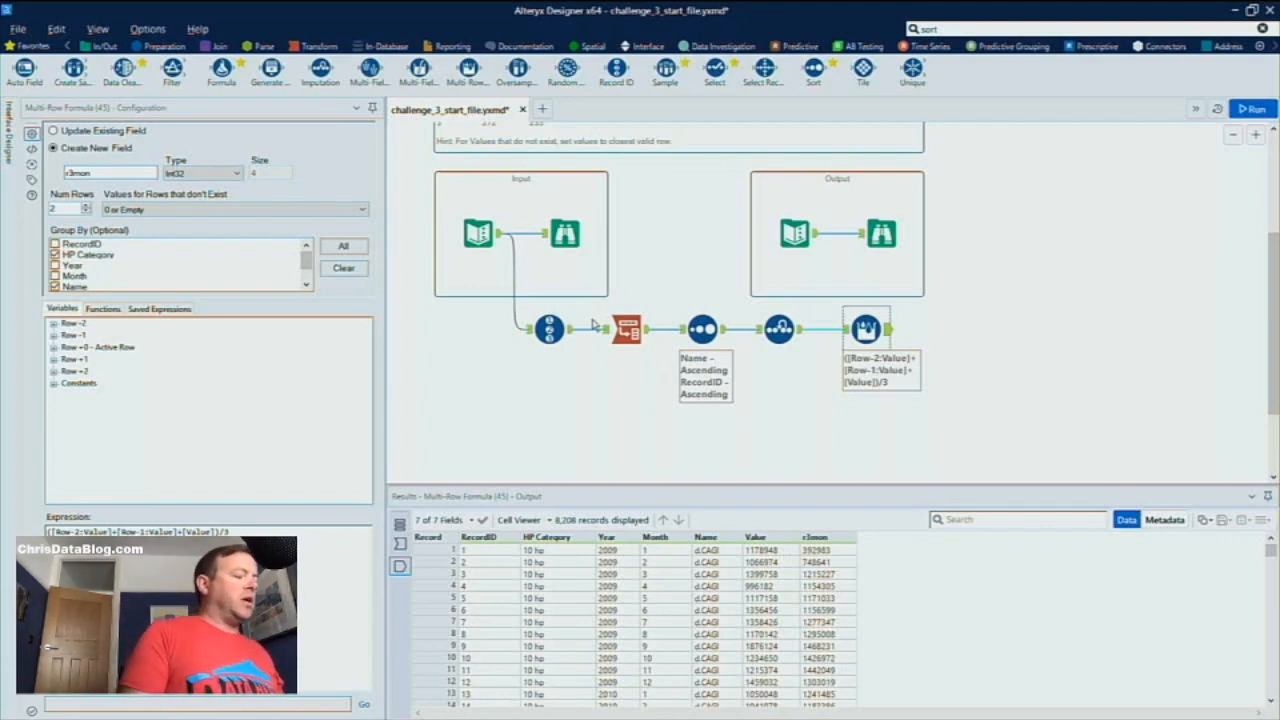
Circle the Values for Rows that don't Exist setting in red on a screen sketch, and close the sketch
mouse_move(1192, 712)
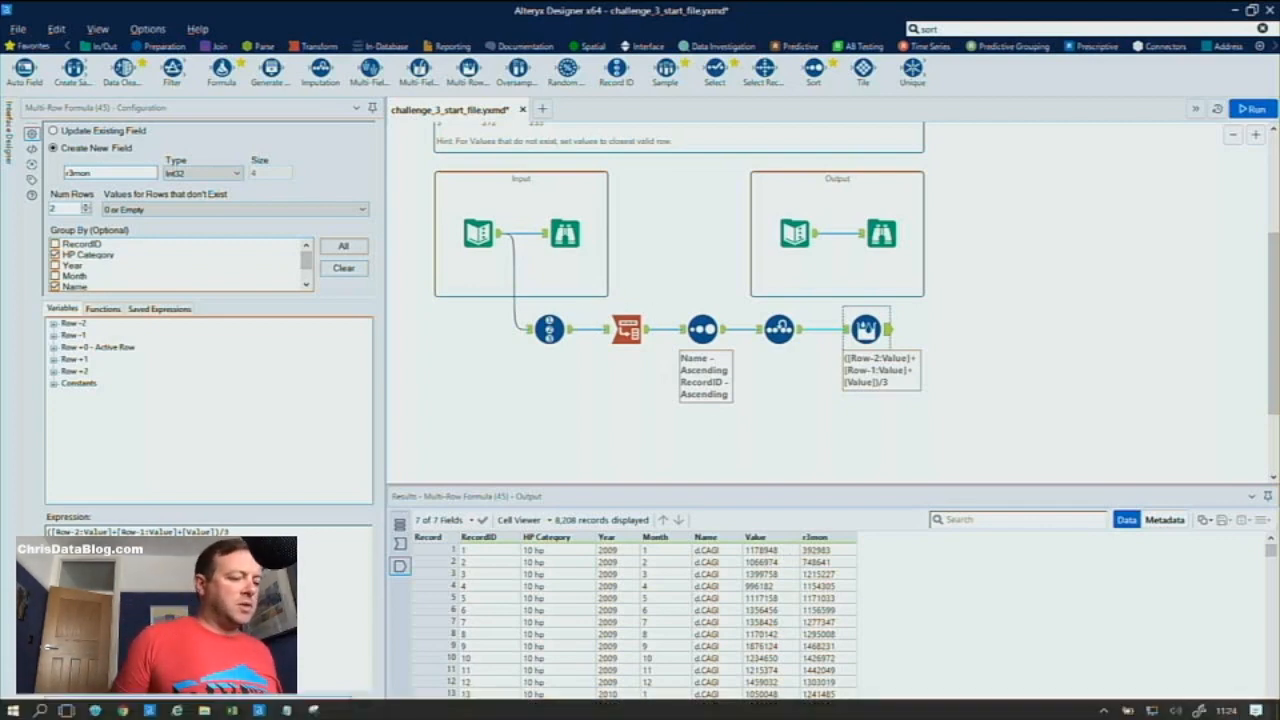
click(1196, 710)
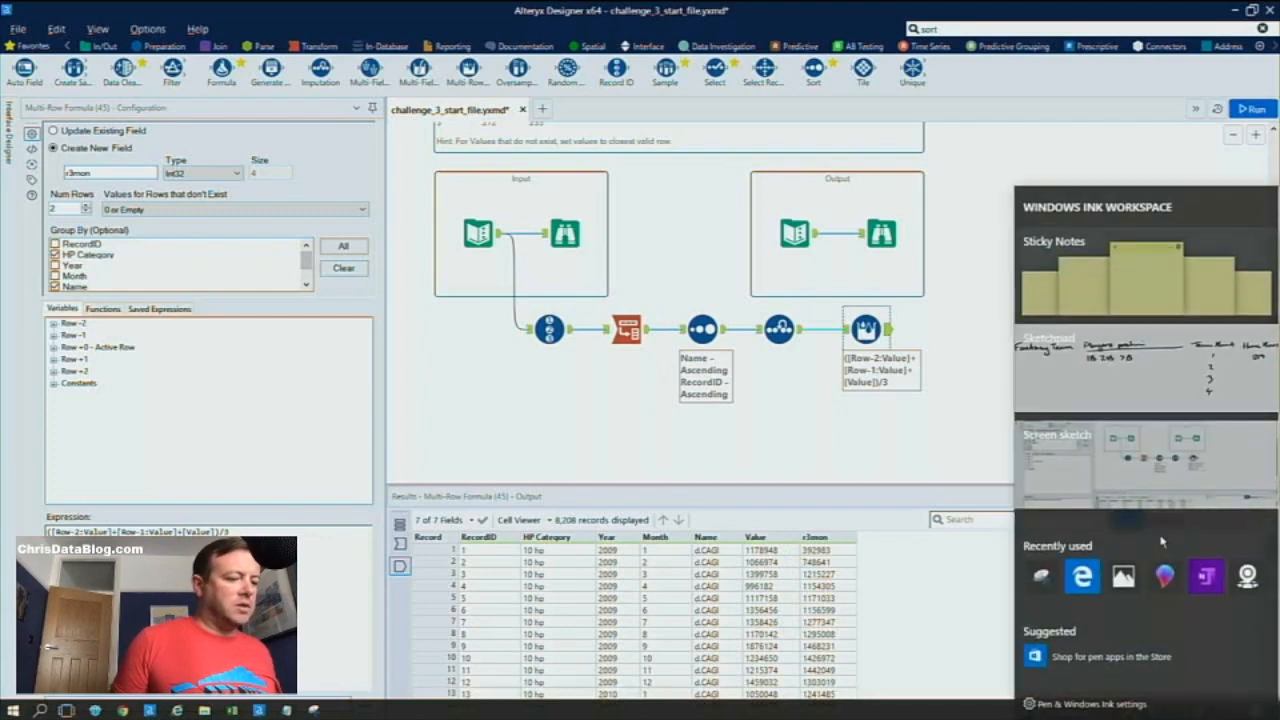
click(1145, 460)
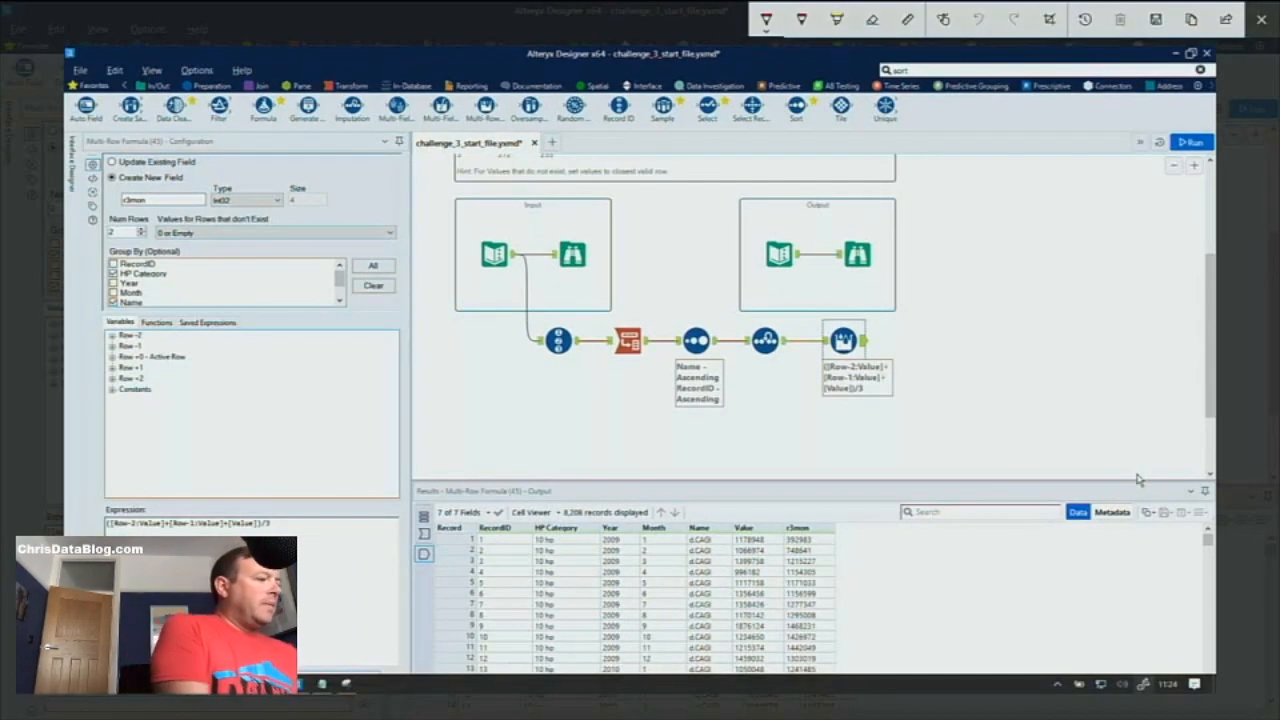
mouse_move(355, 211)
mouse_down()
mouse_move(186, 228)
mouse_move(345, 262)
mouse_move(418, 230)
mouse_move(330, 206)
mouse_up()
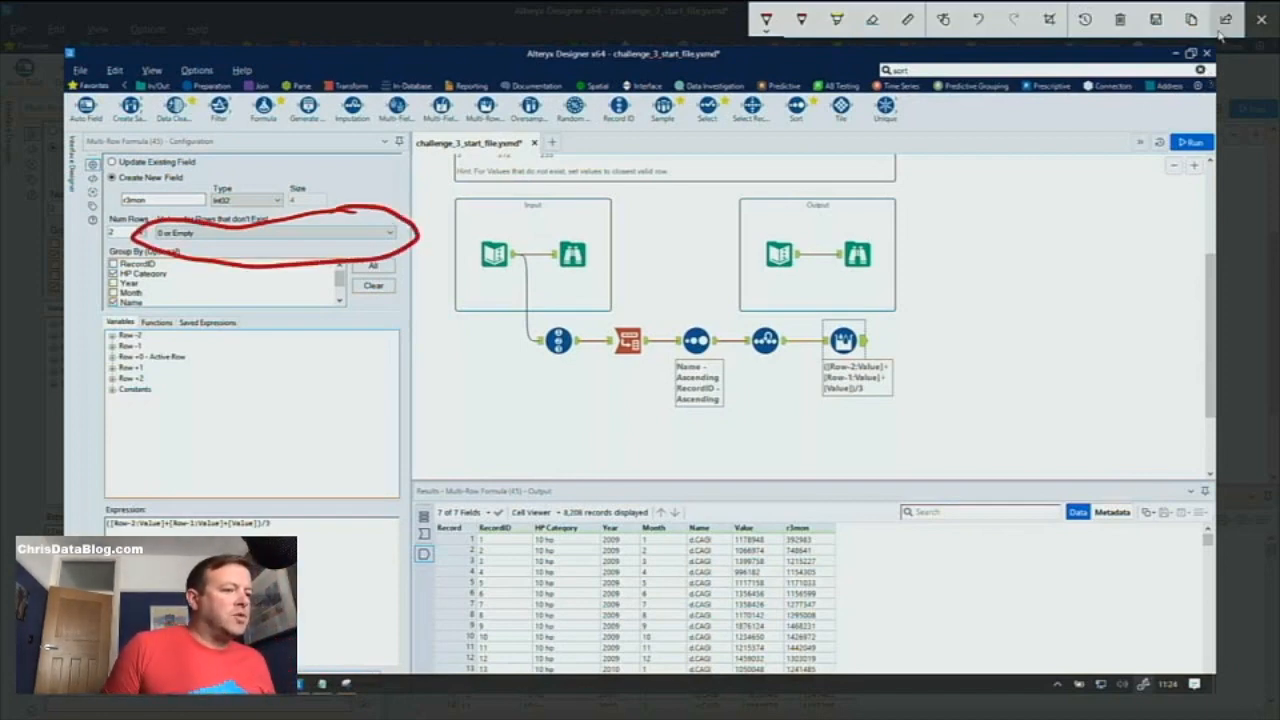
click(1261, 19)
Set the values for non-existent rows to Set to Values of Closest Valid Row, and rerun the workflow to check r3mon's first record
click(287, 212)
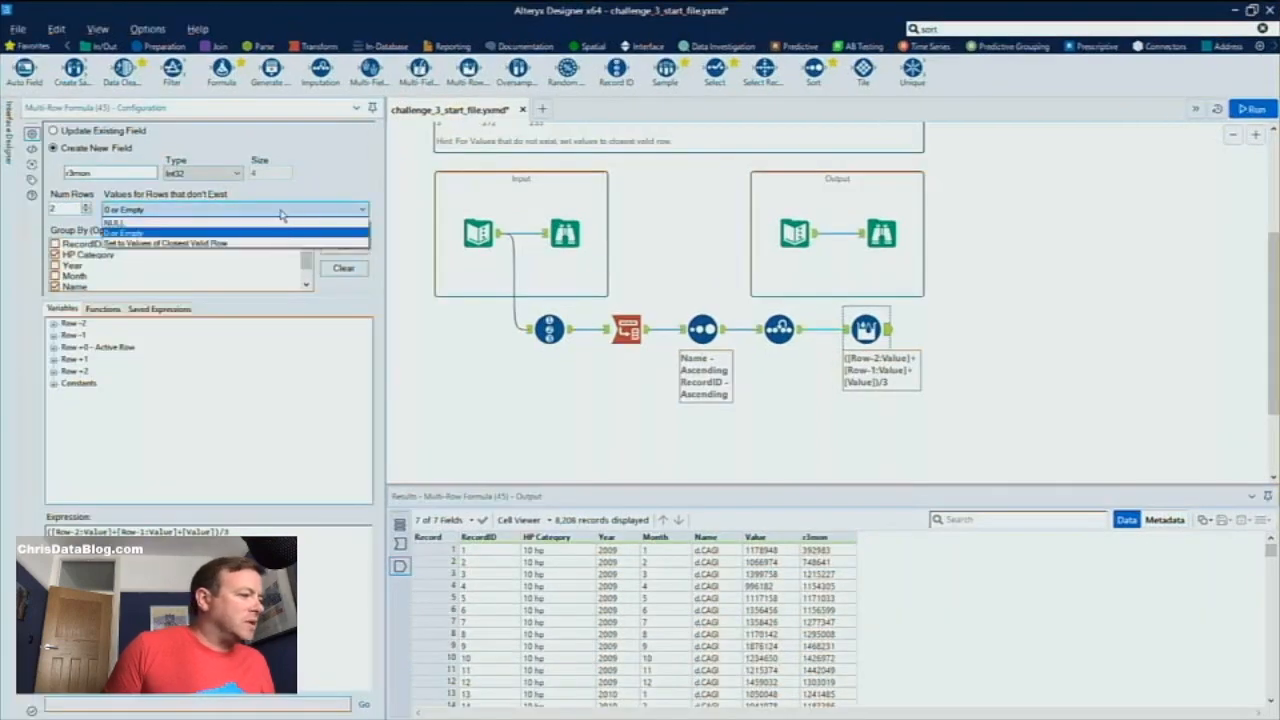
click(229, 244)
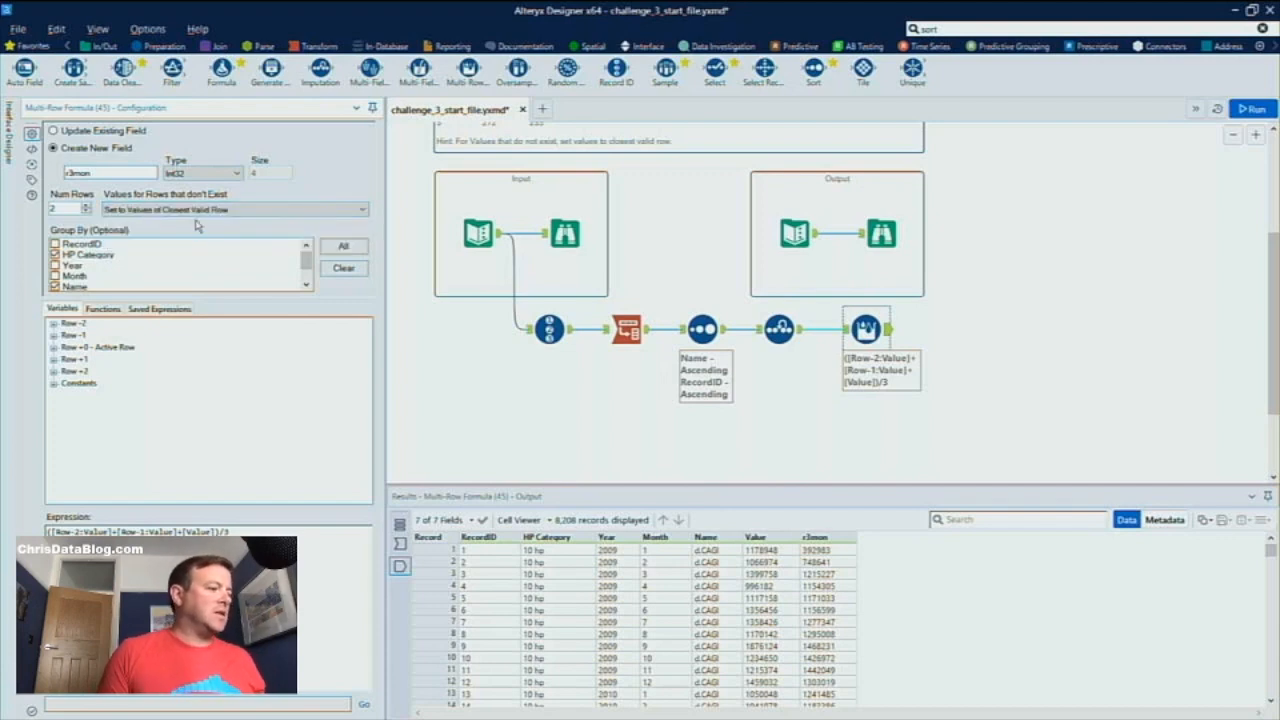
key(ctrl+r)
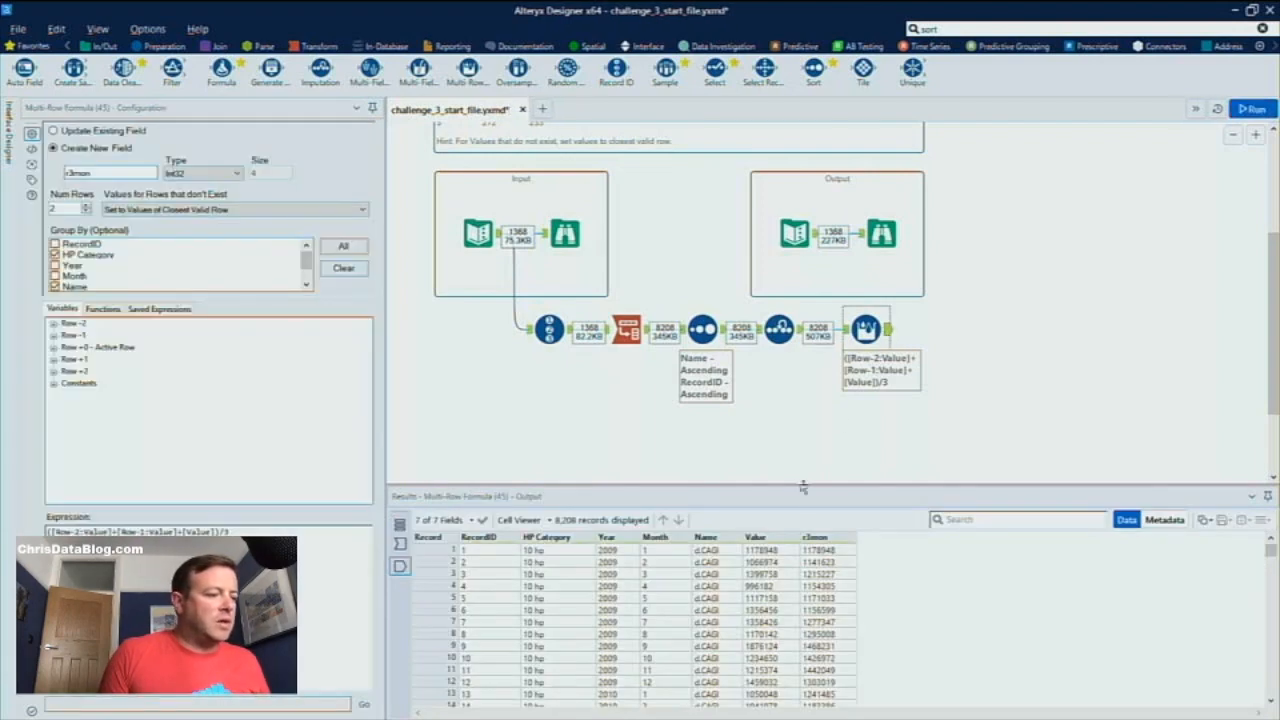
click(824, 552)
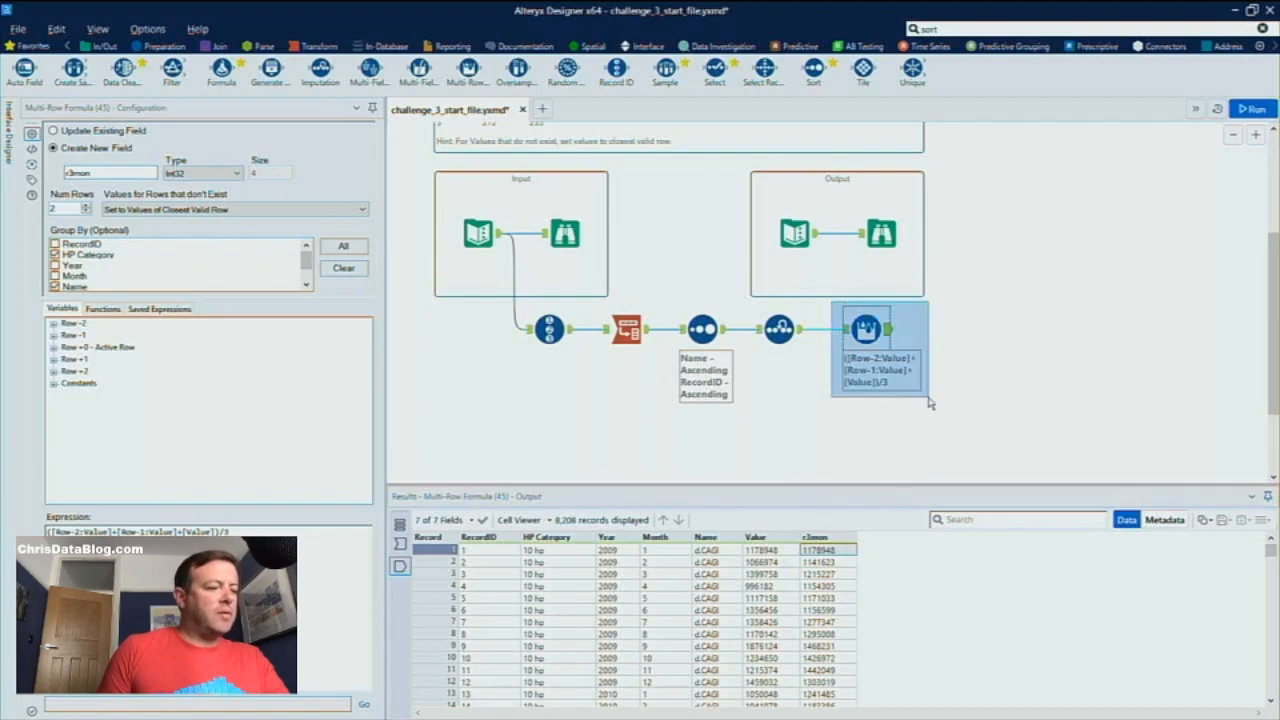
Duplicate the Multi-Row Formula tool below the original and connect the copy to the Imputation tool's output
right_click(862, 330)
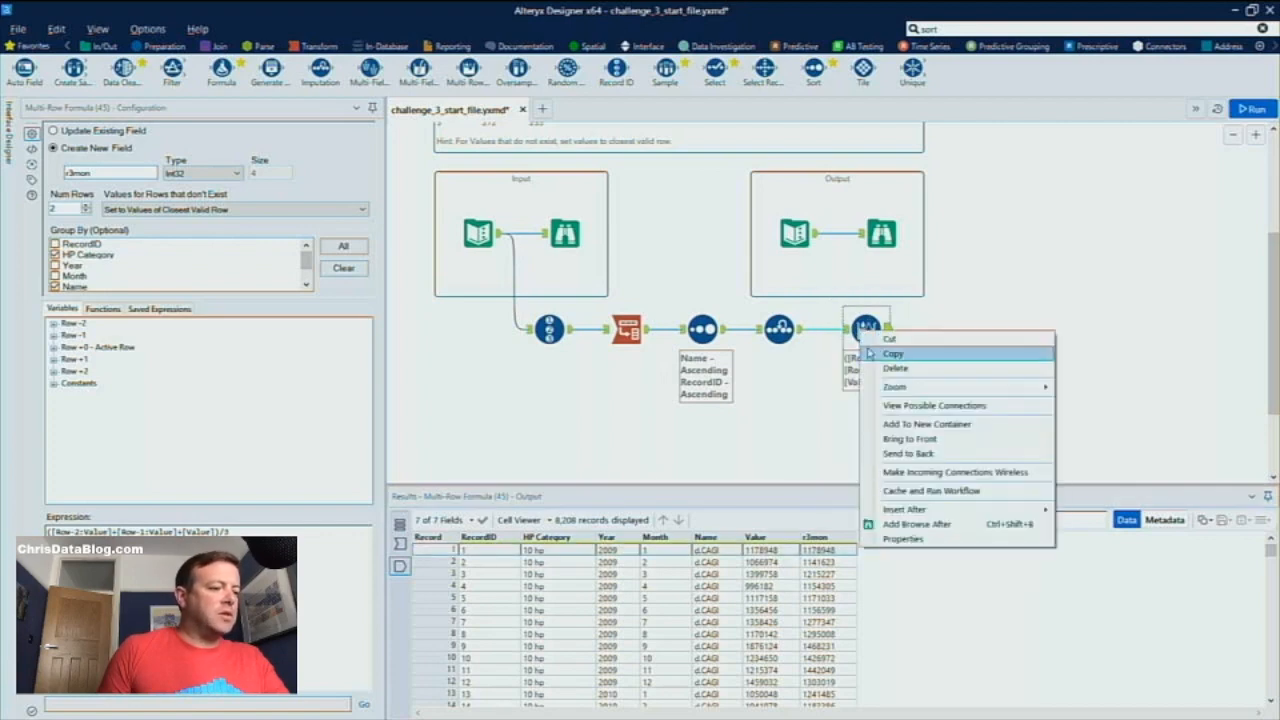
click(870, 353)
right_click(858, 422)
click(885, 425)
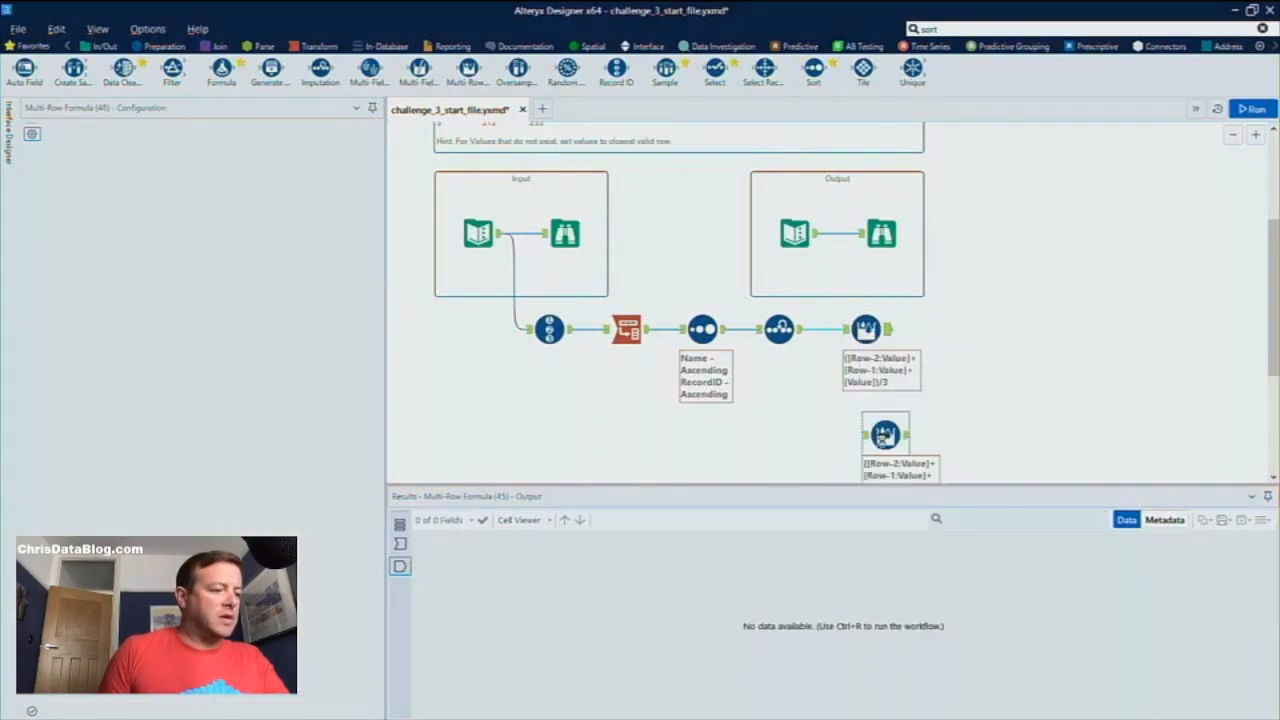
mouse_move(806, 341)
mouse_down()
mouse_move(858, 430)
mouse_move(848, 425)
mouse_up()
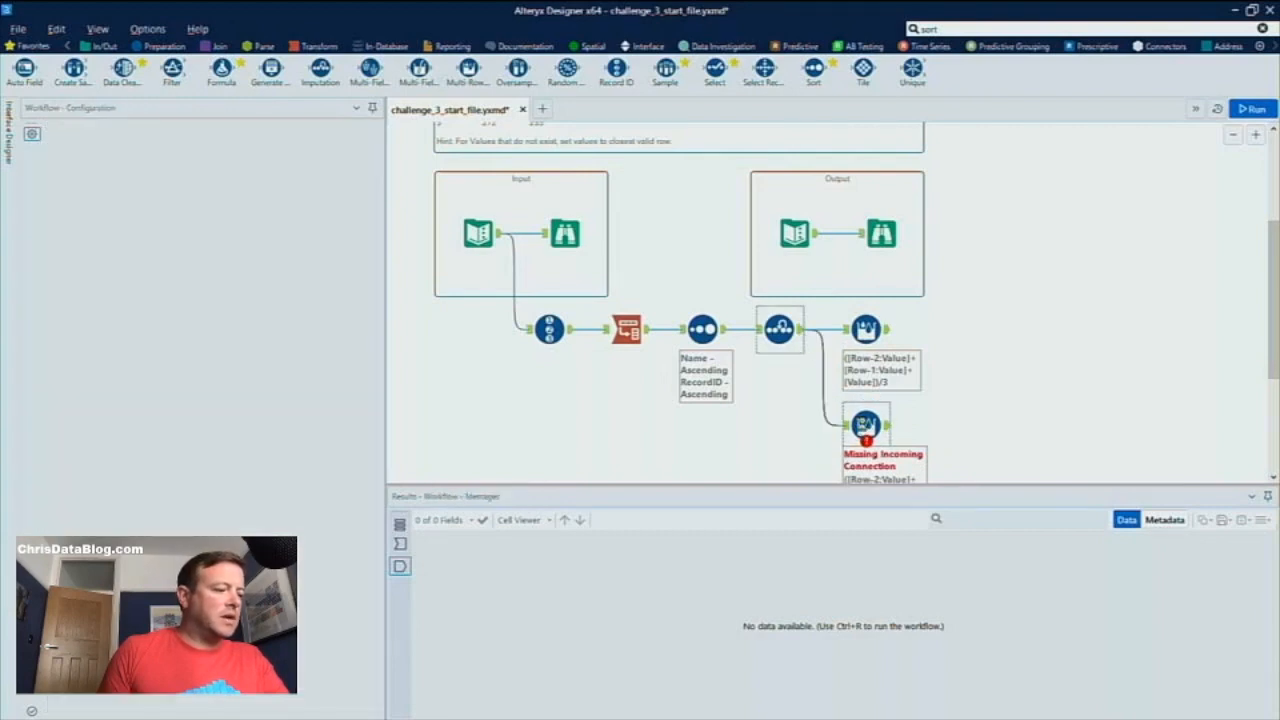
Set the copied Multi-Row Formula's number of rows to 5 and rename its new field r6mon
click(864, 425)
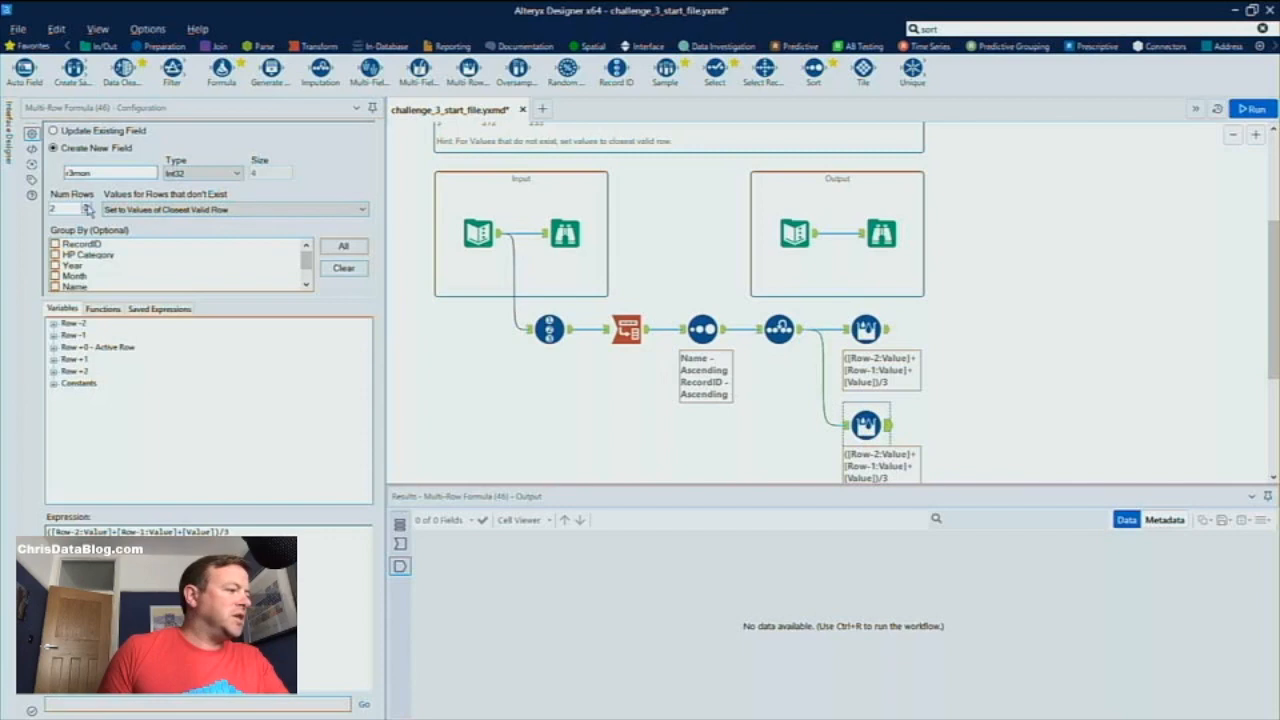
click(87, 205)
click(87, 205)
click(87, 205)
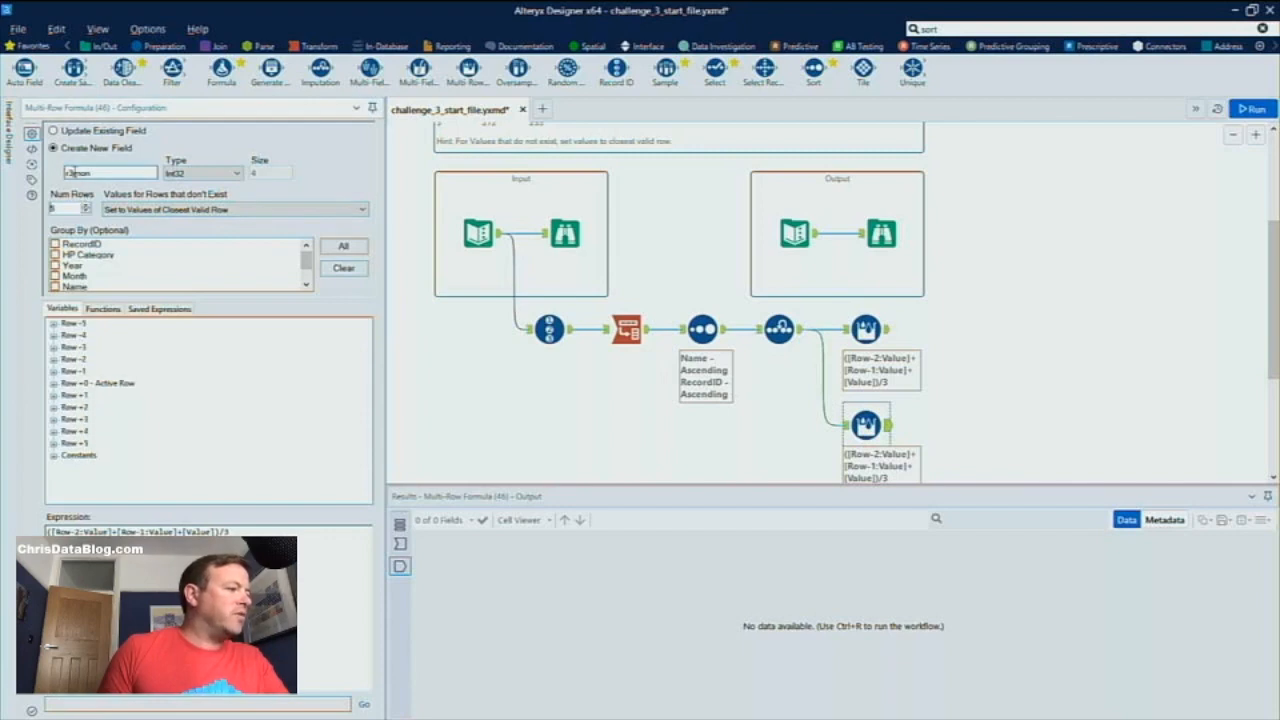
key(BackSpace)
text(6)
Group the copied Multi-Row Formula by HP Category and Name
click(57, 255)
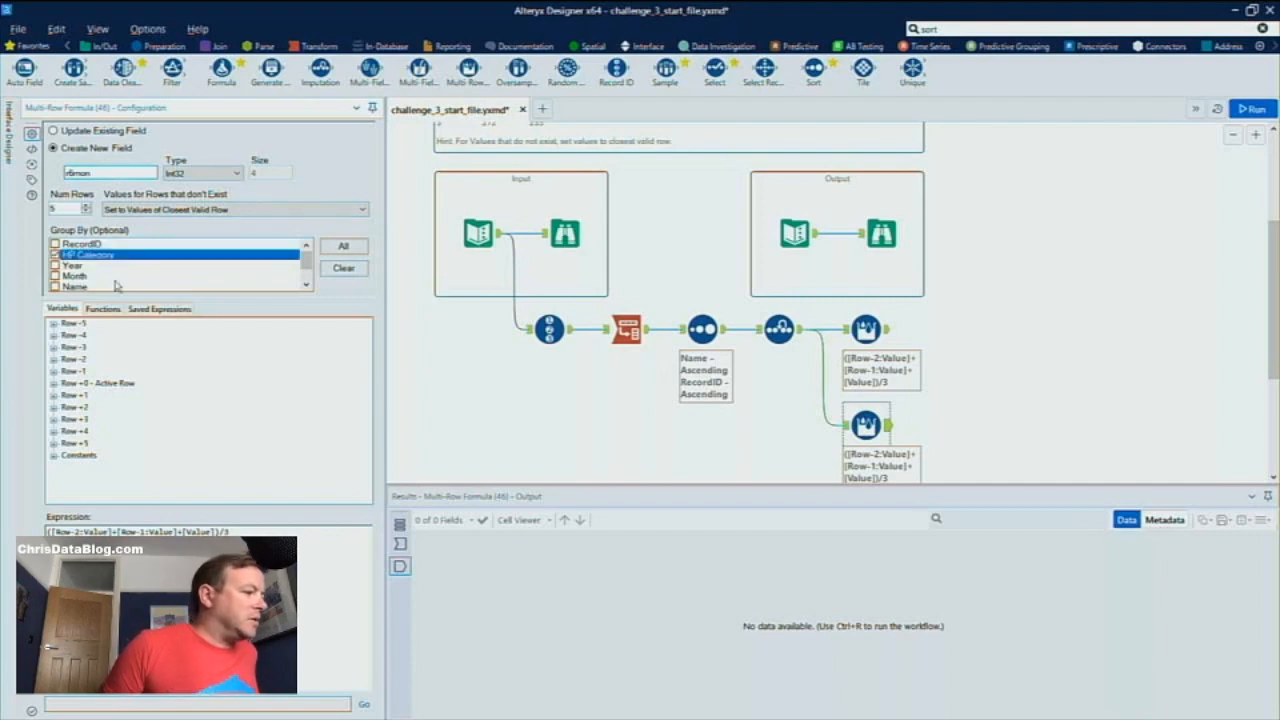
click(306, 284)
click(306, 284)
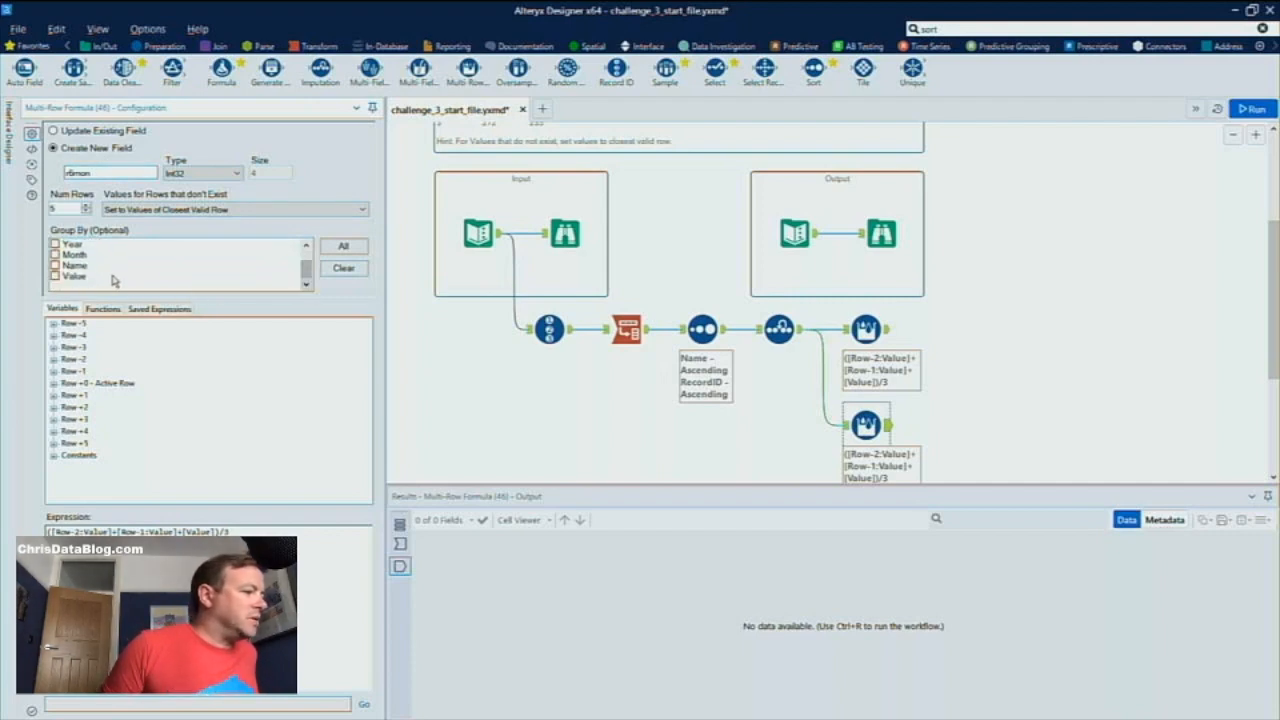
click(57, 265)
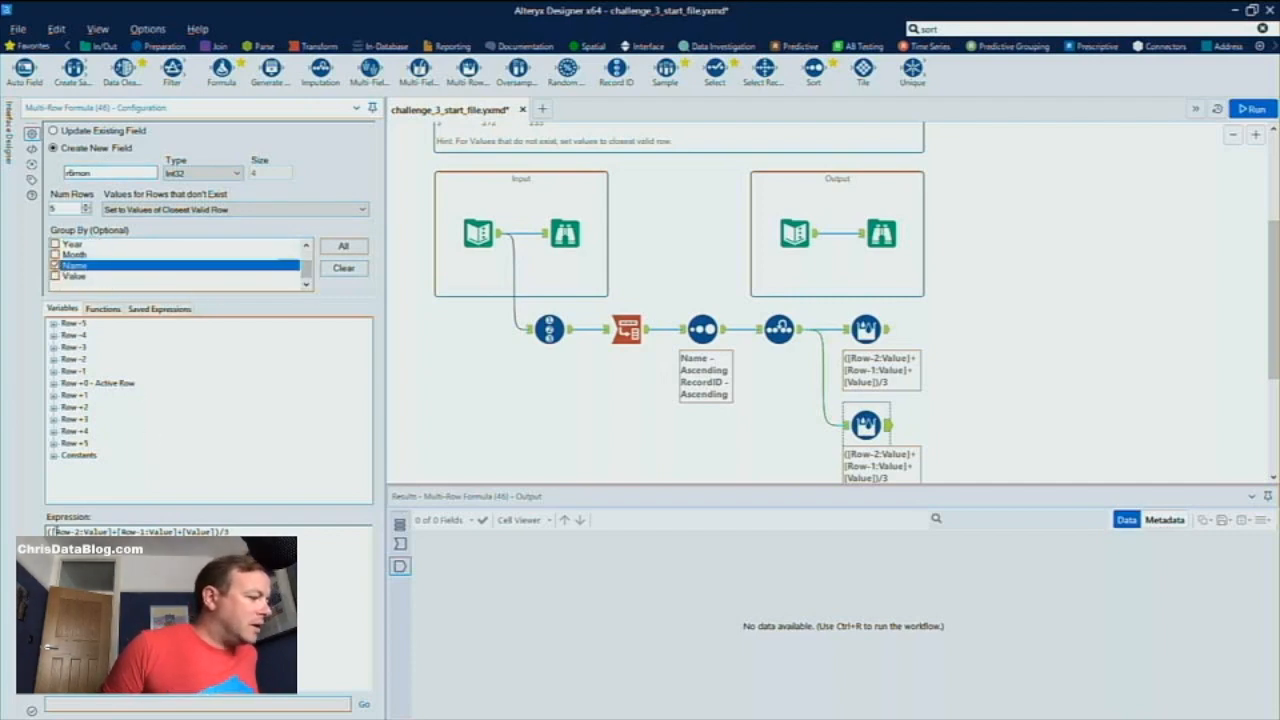
Add [Row-5:Value], [Row-4:Value] and [Row-3:Value] ahead of [Row-2:Value] in the r6mon expression
click(53, 324)
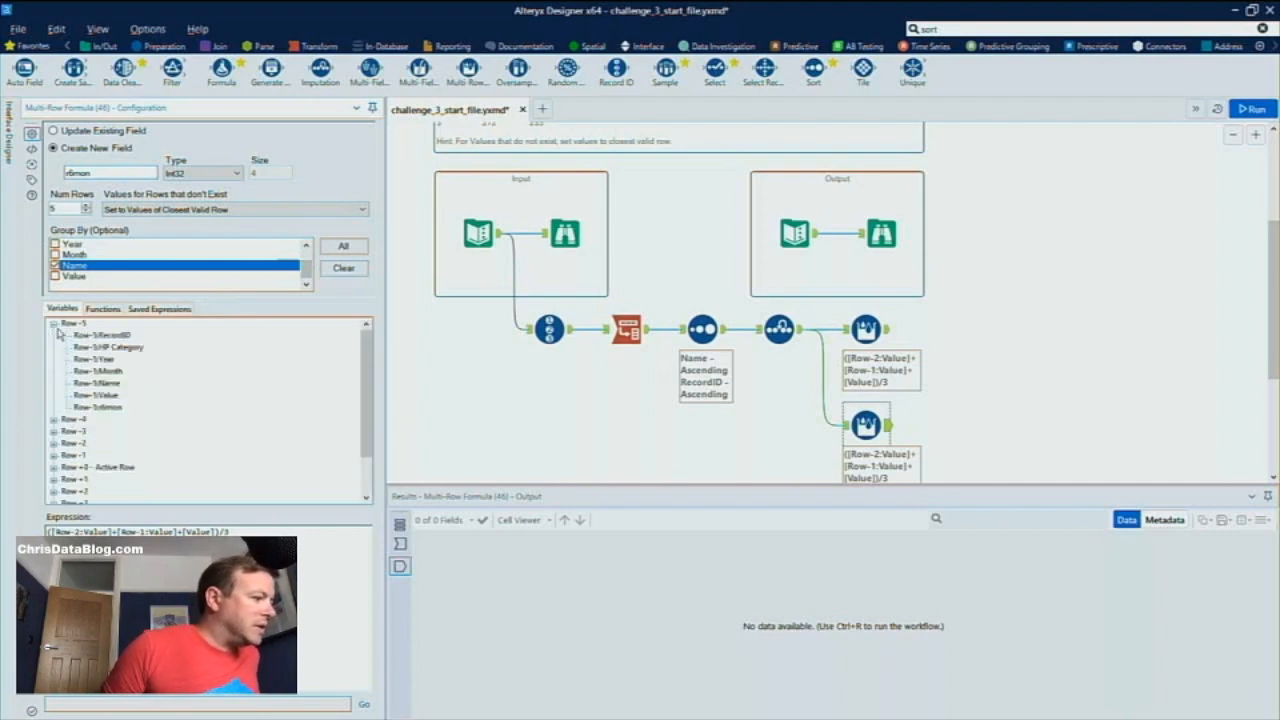
double_click(100, 396)
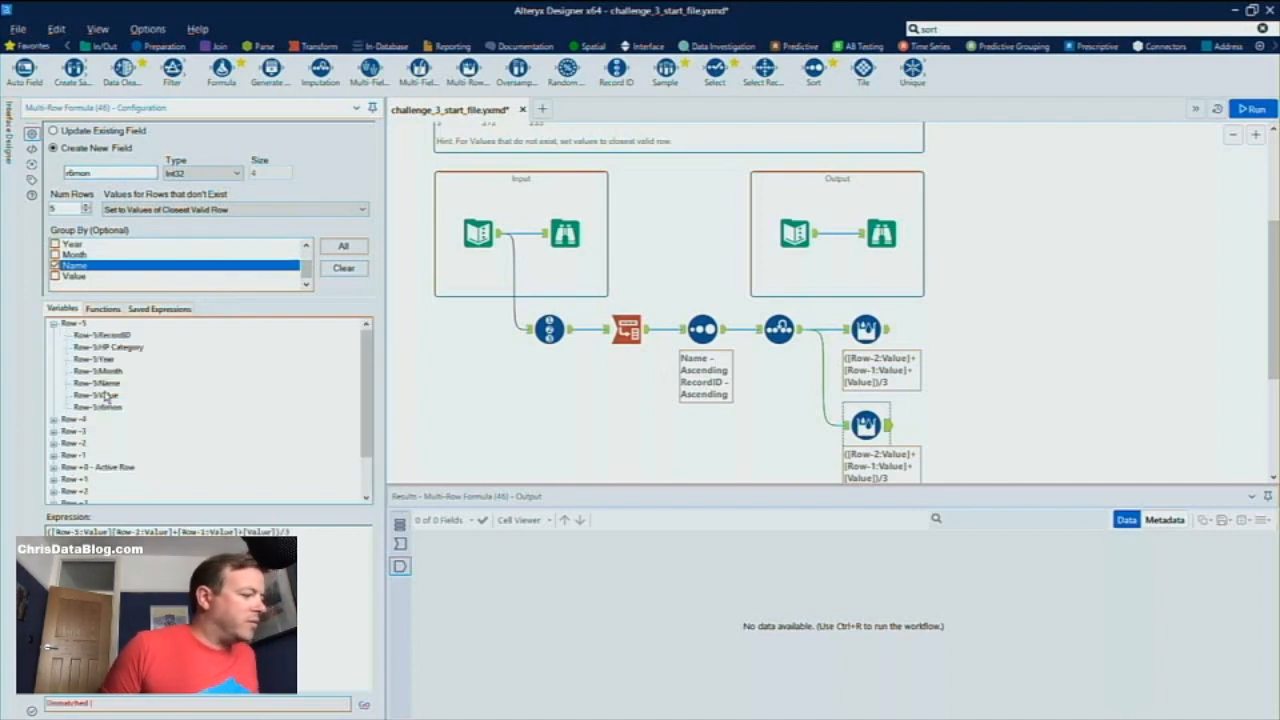
click(53, 420)
double_click(97, 479)
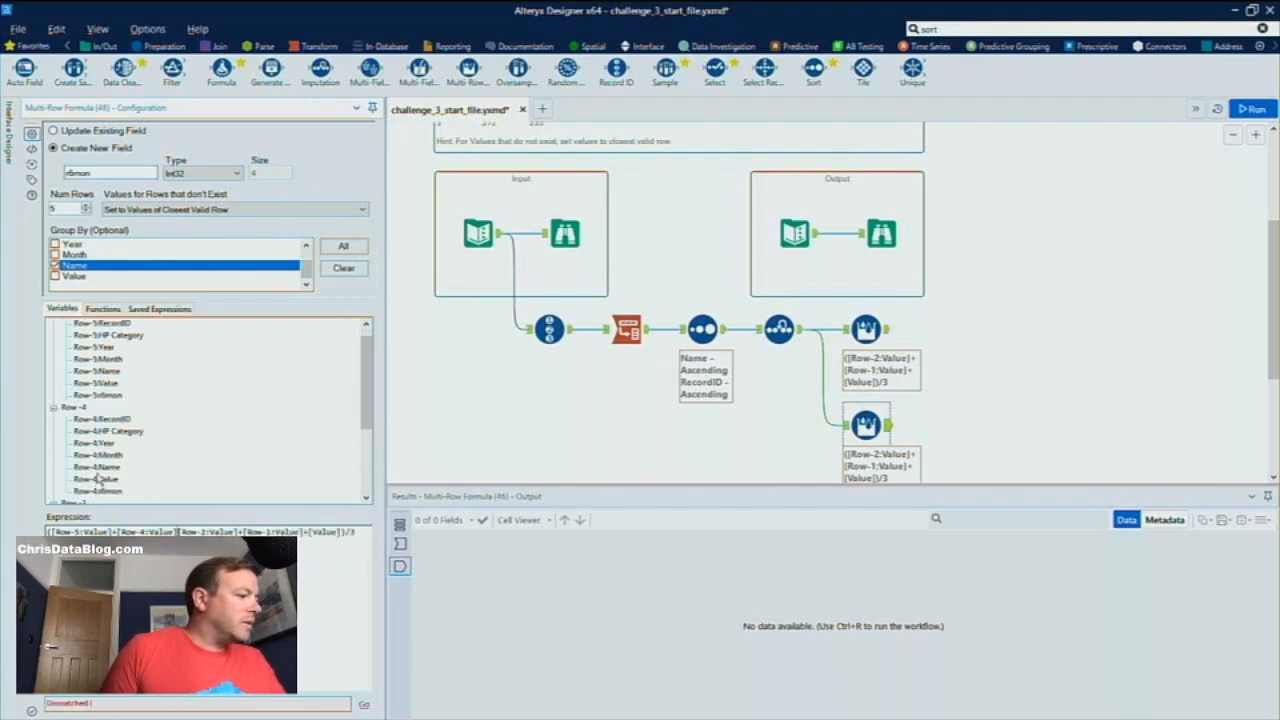
text(+)
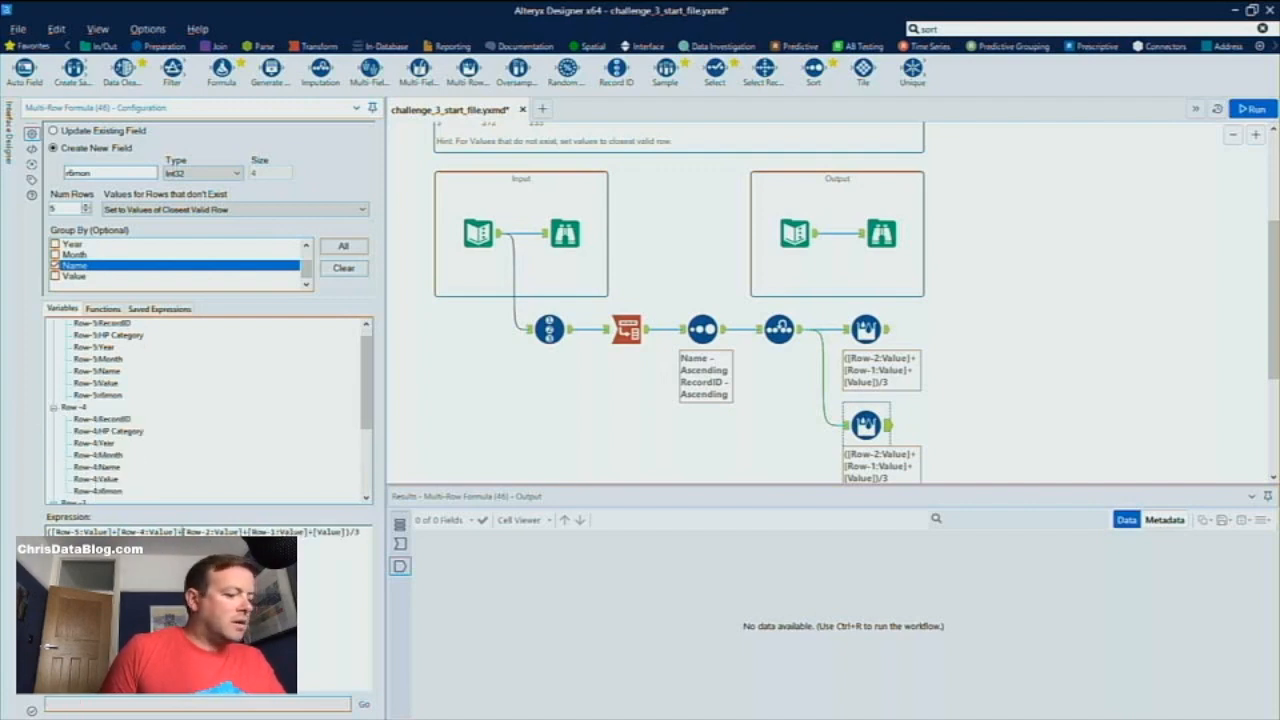
scroll(100, 470, down, 2)
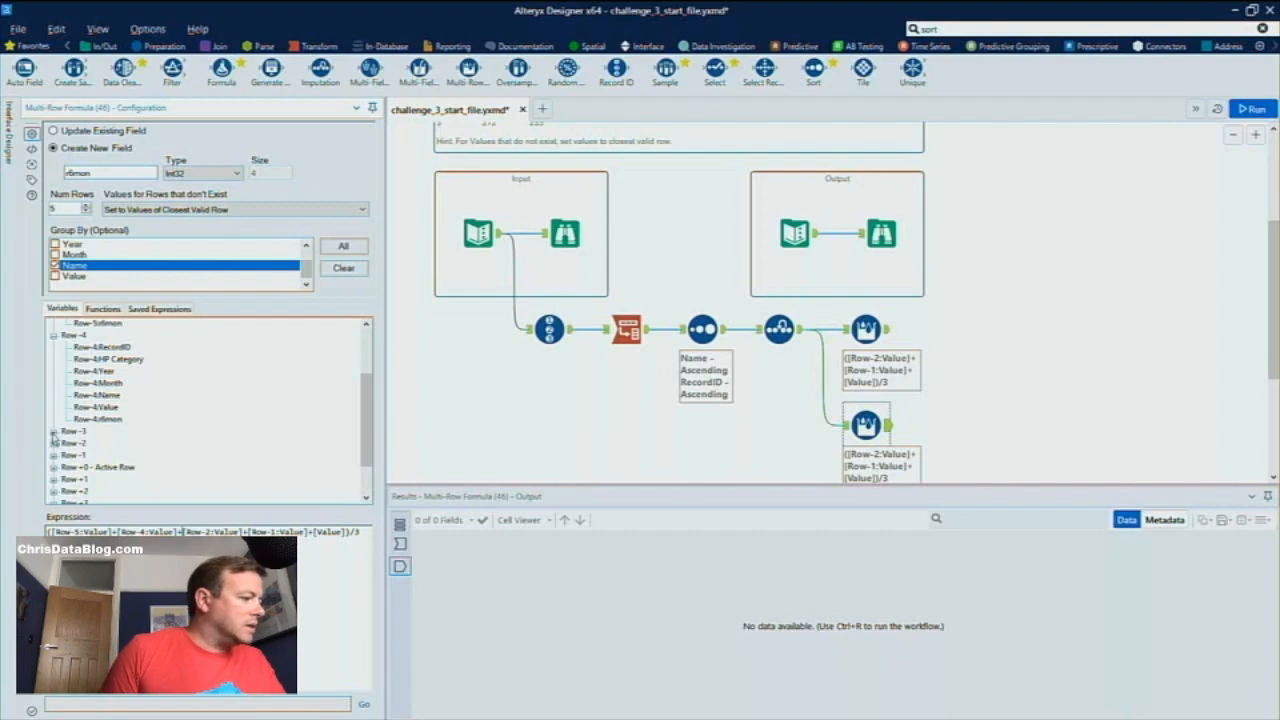
click(53, 432)
double_click(110, 480)
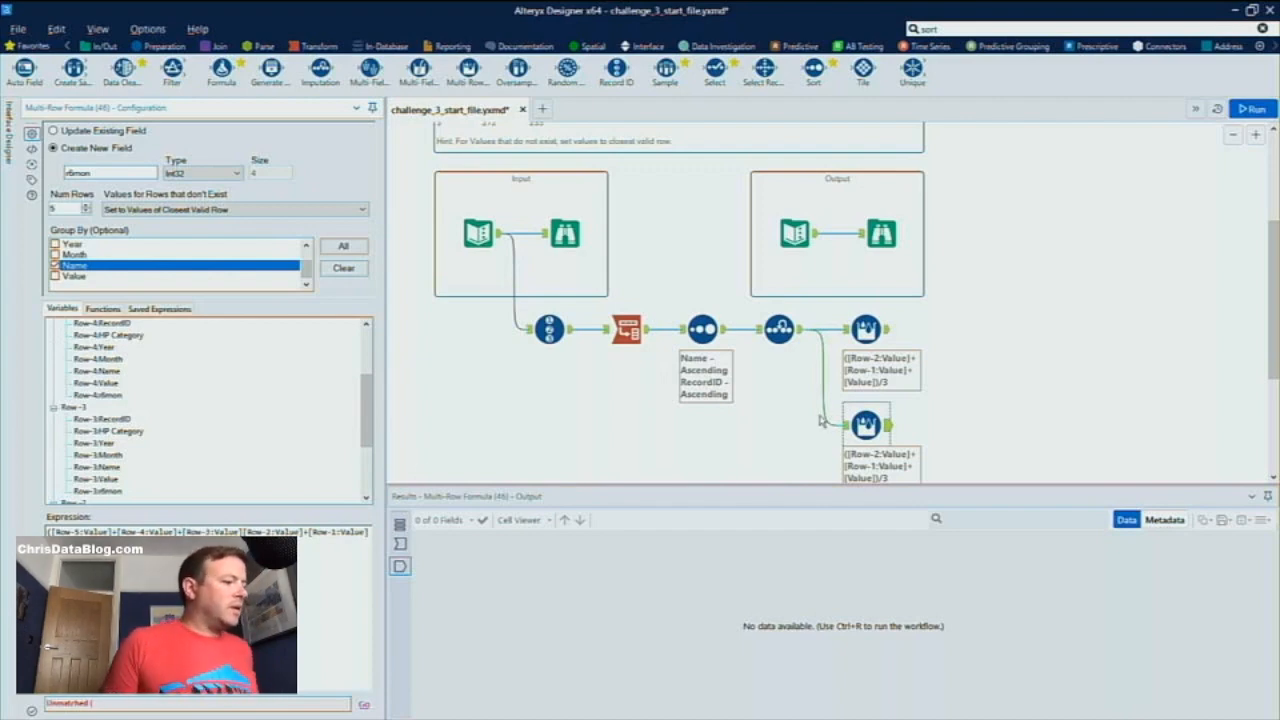
Run the workflow and check the status of the r6mon Multi-Row Formula tool
click(1014, 378)
key(ctrl+r)
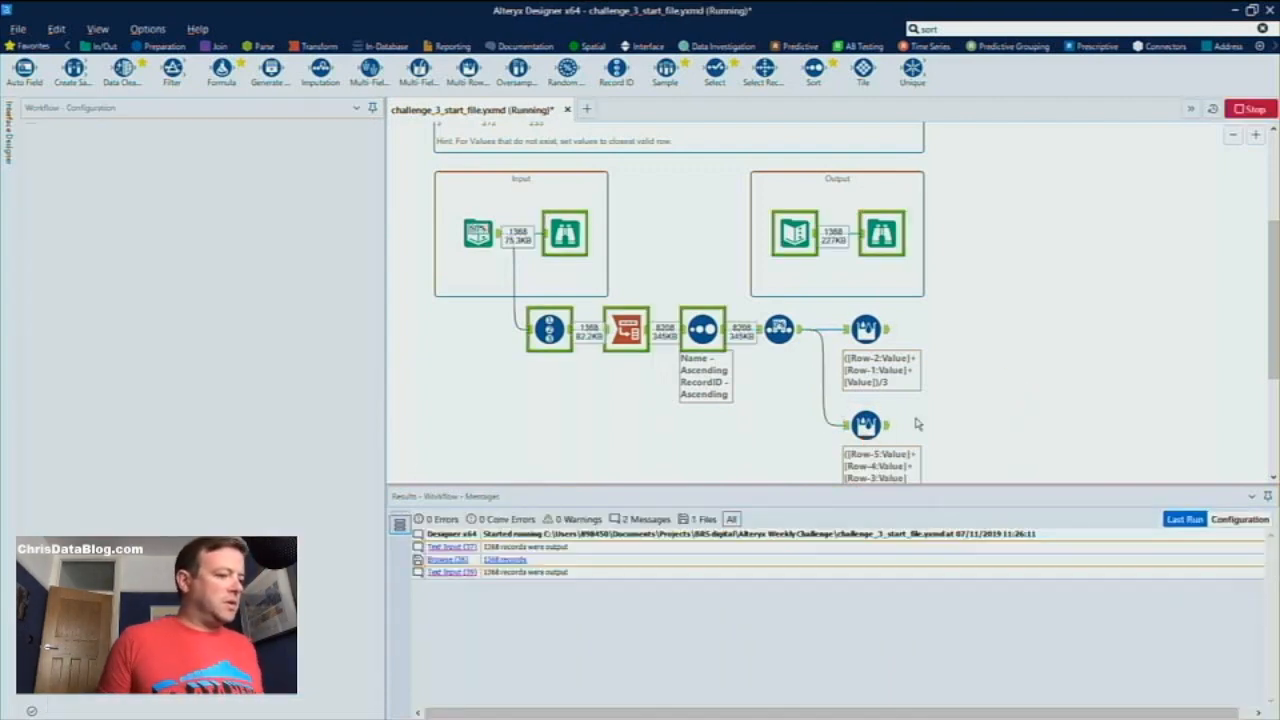
mouse_move(866, 425)
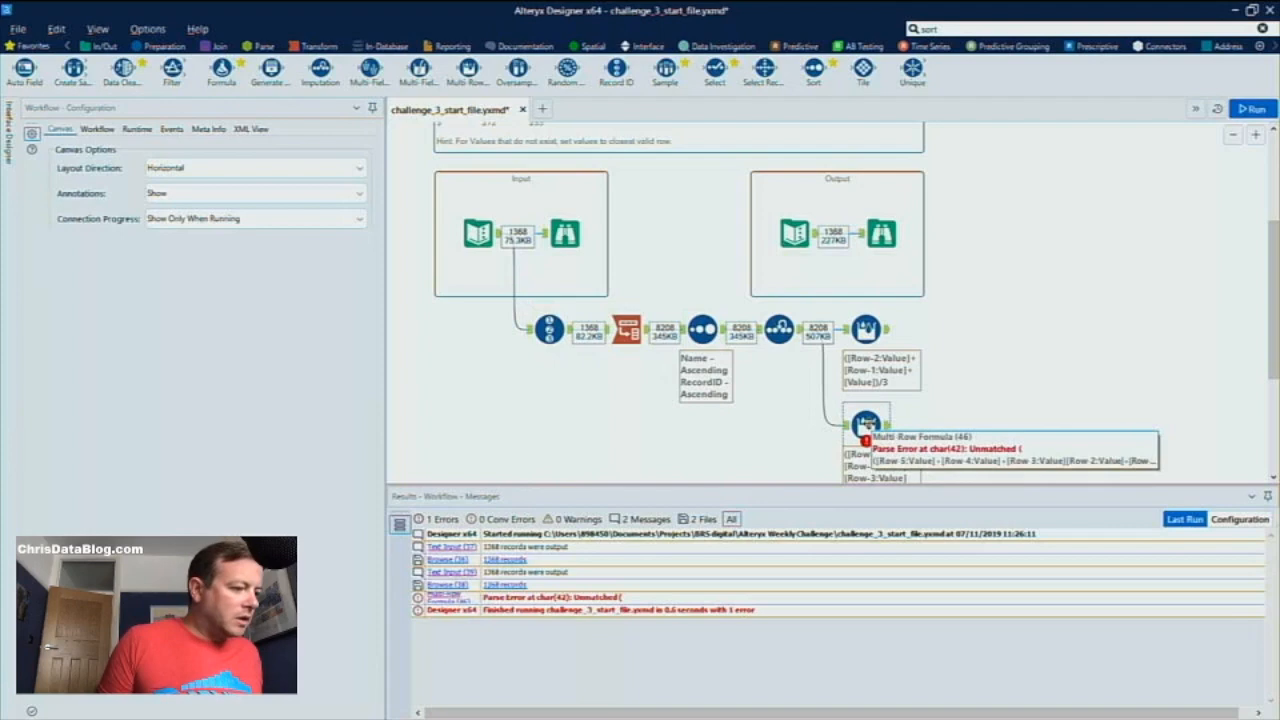
Insert the missing + between [Row-3:Value] and [Row-2:Value] in the r6mon expression and rerun the workflow
click(866, 425)
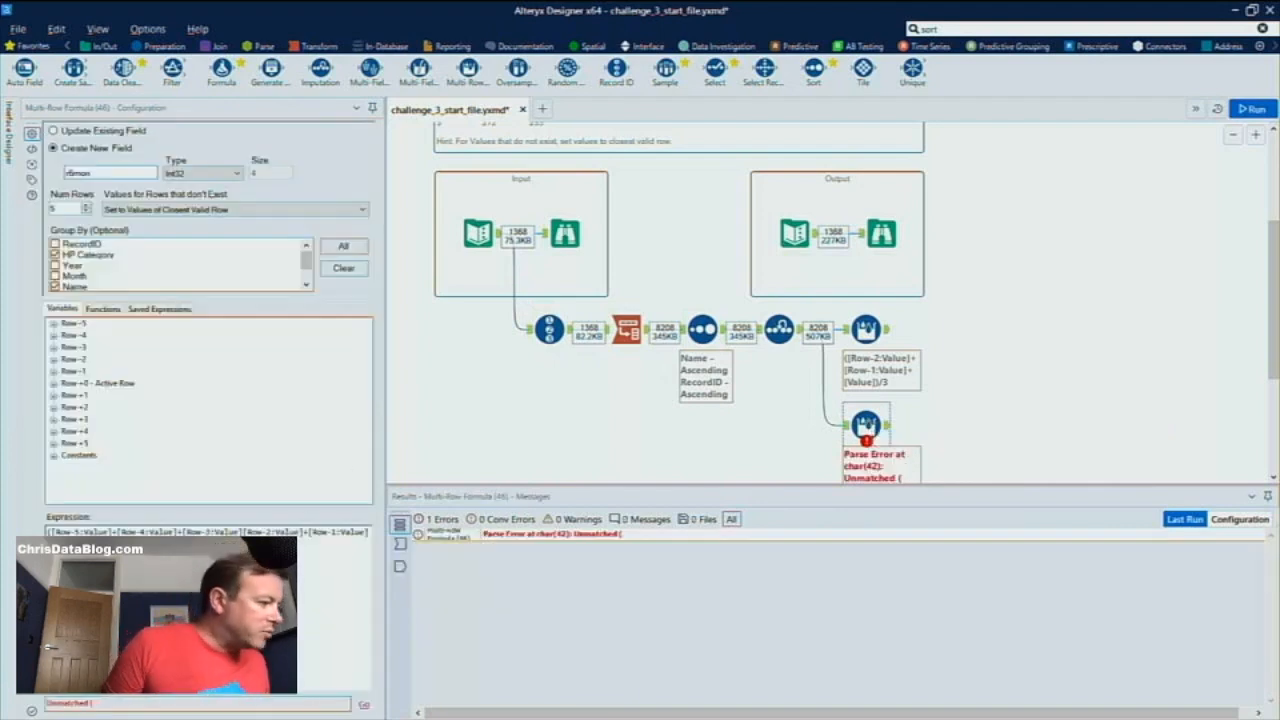
click(78, 532)
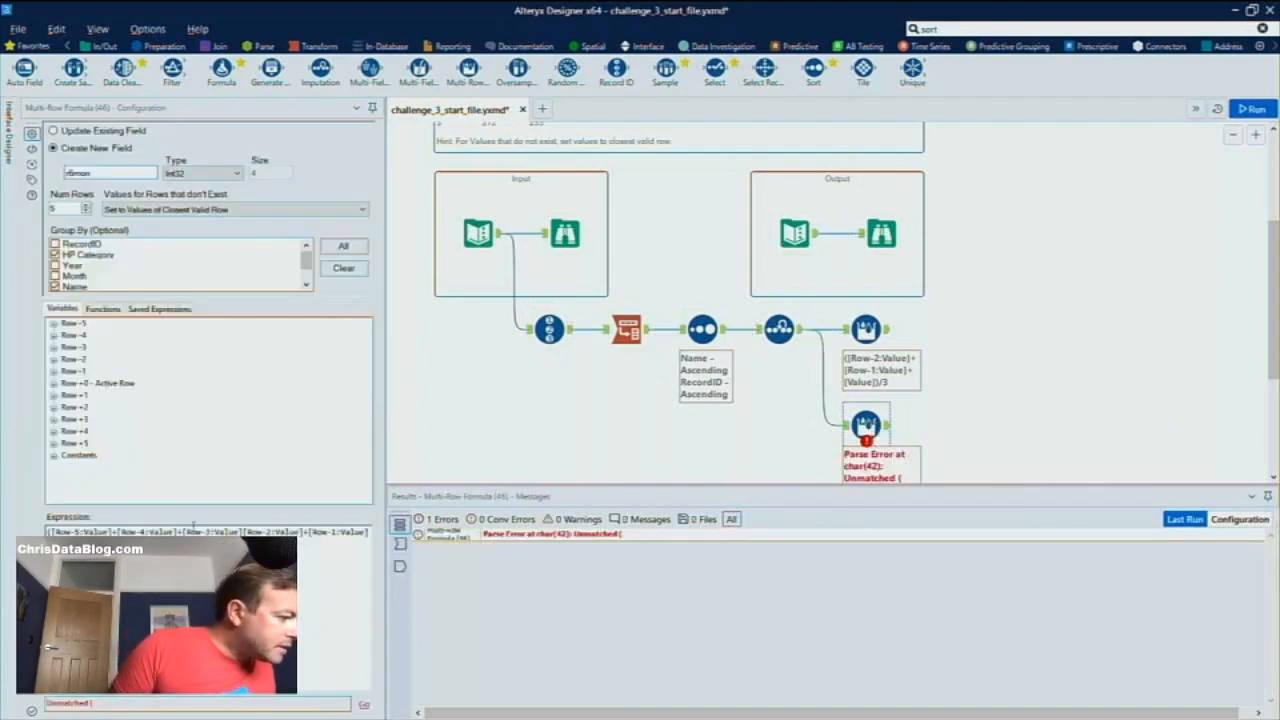
click(242, 532)
text(+)
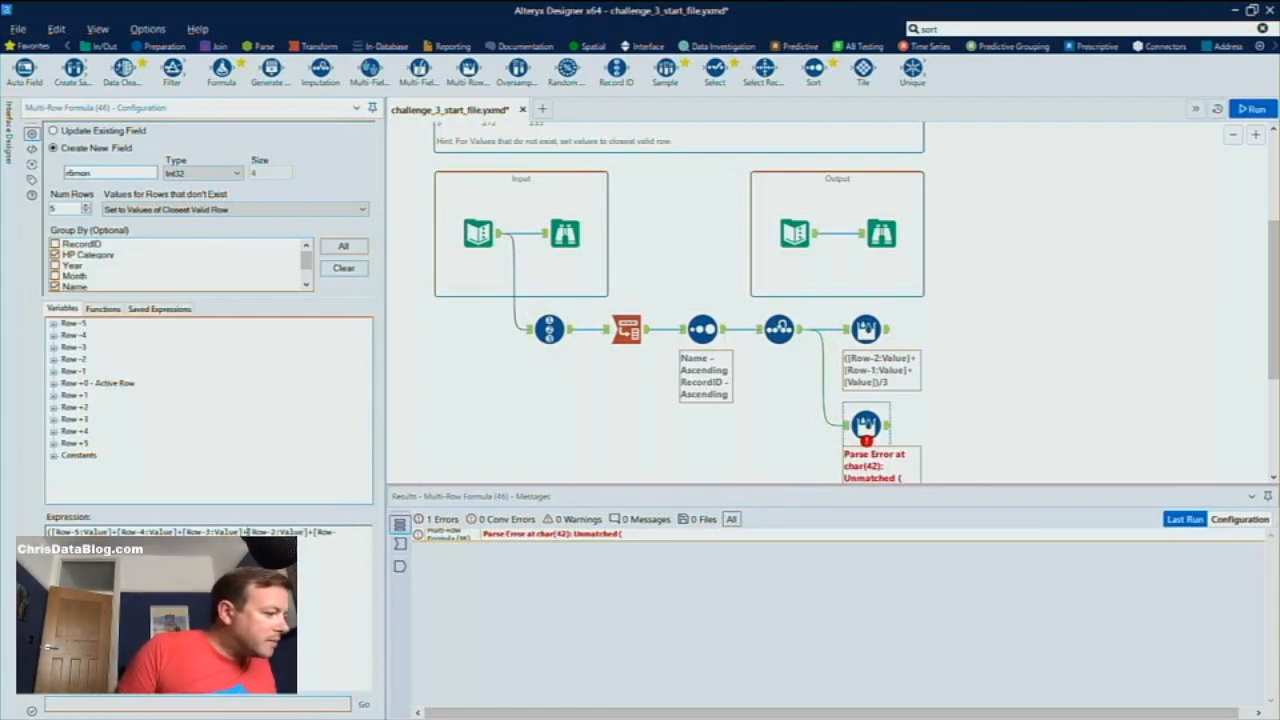
key(ctrl+r)
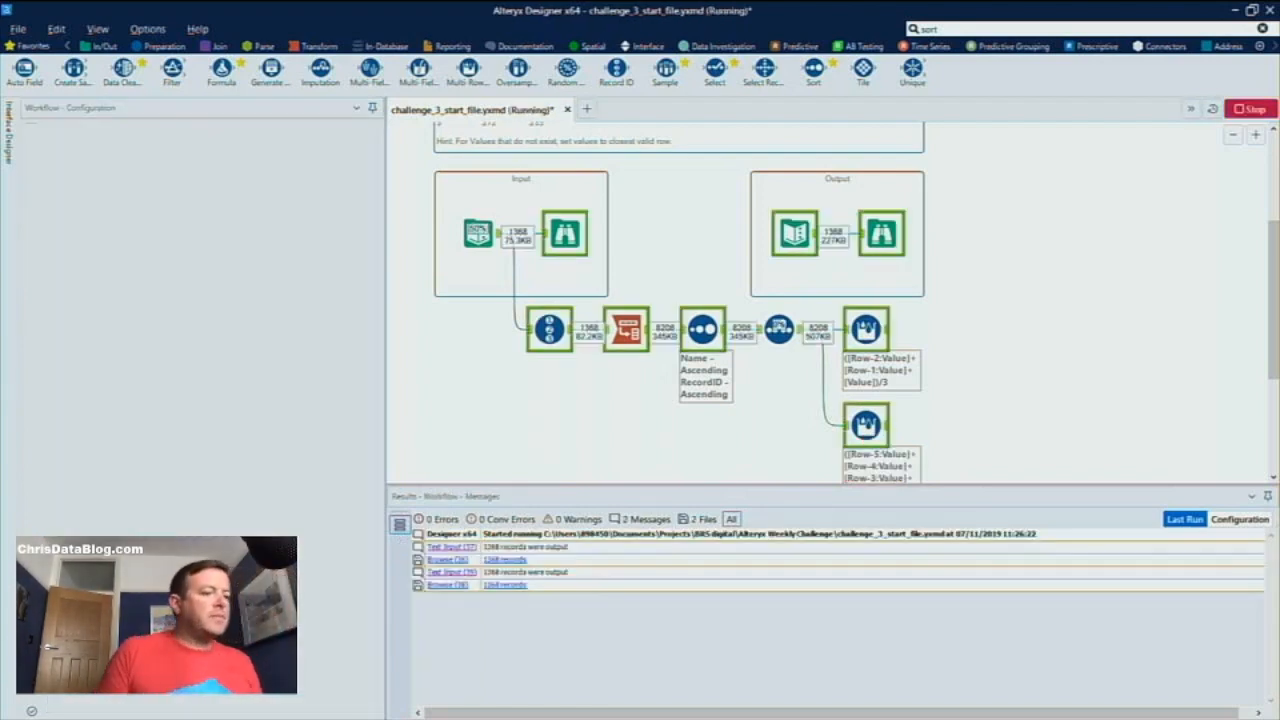
click(887, 425)
click(889, 330)
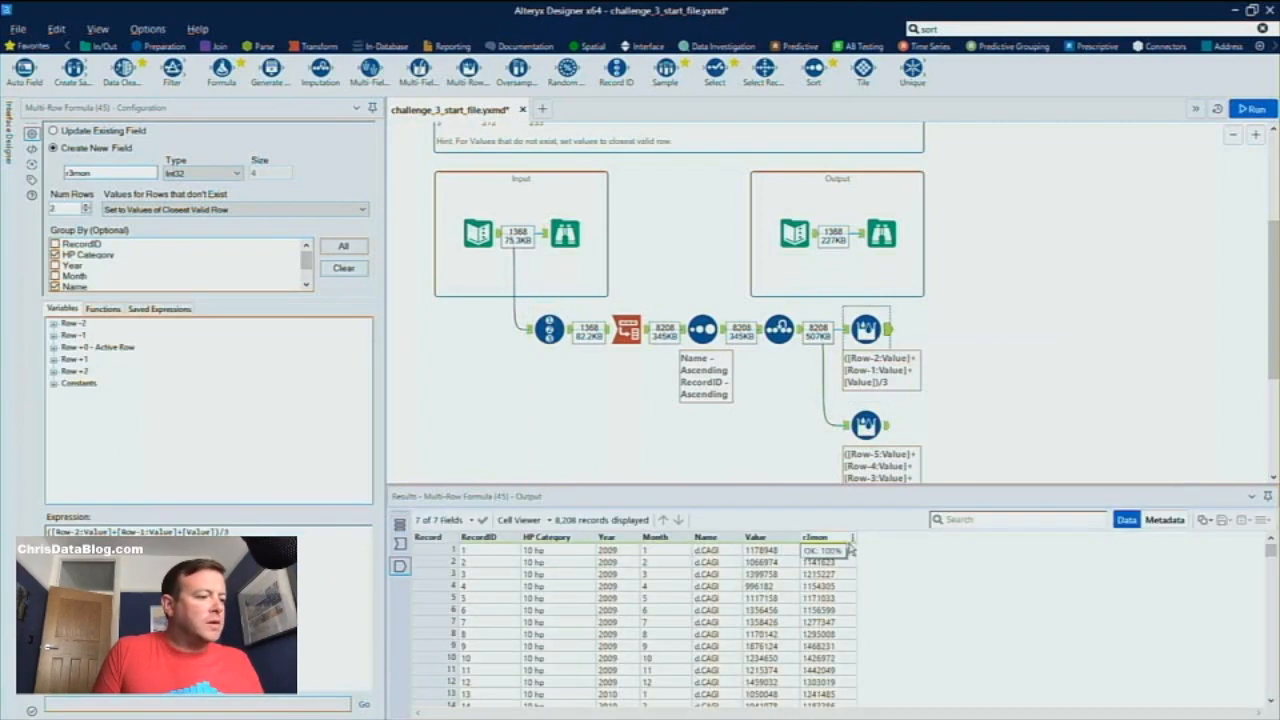
click(940, 29)
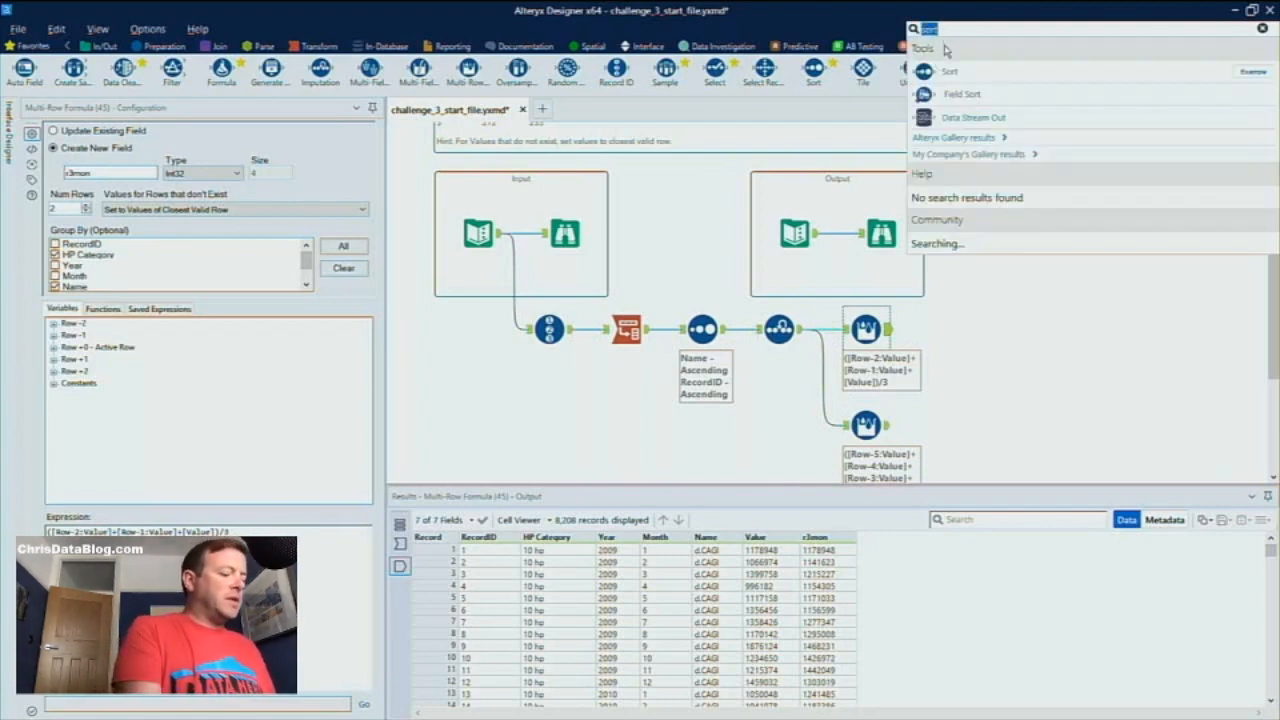
click(215, 46)
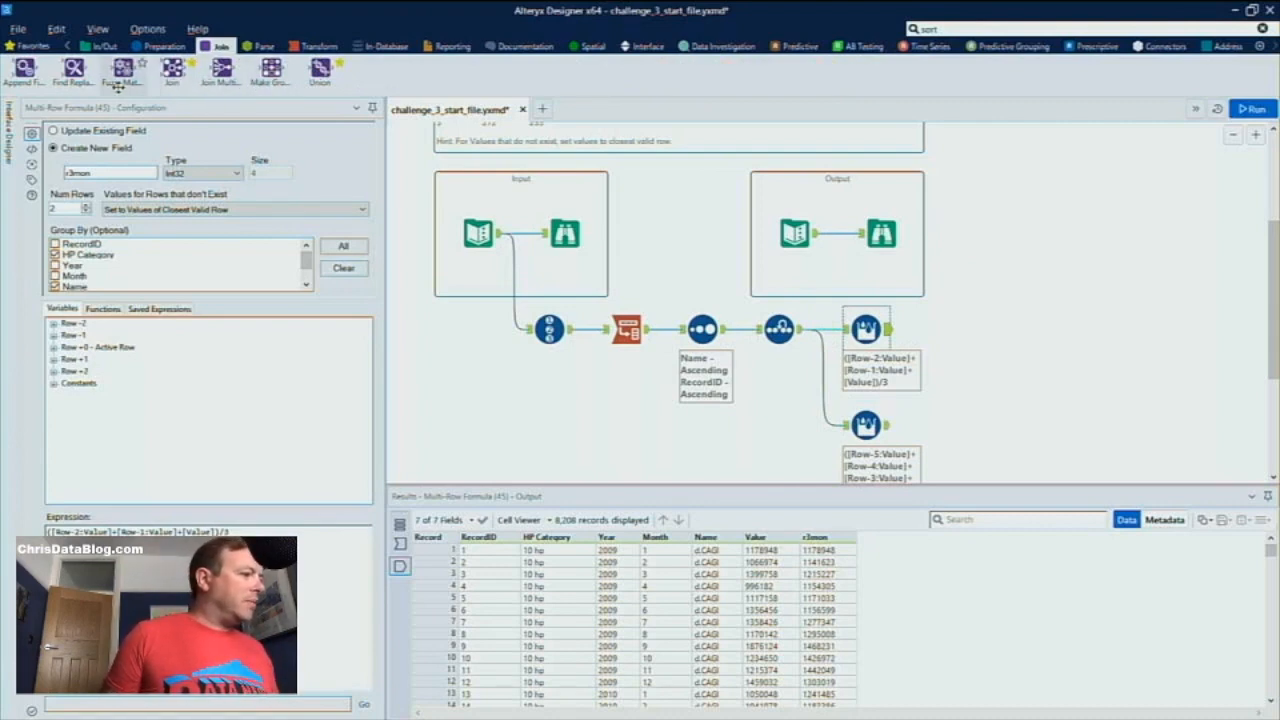
drag(113, 86, 1029, 389)
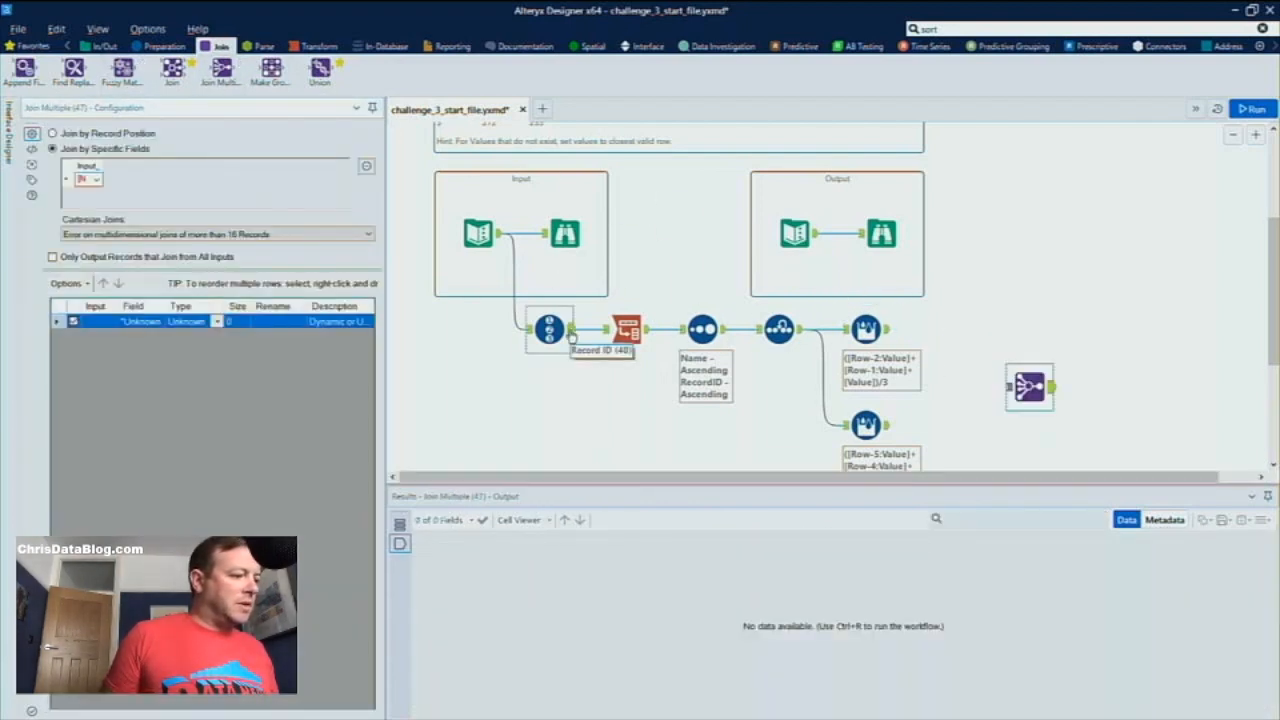
click(646, 337)
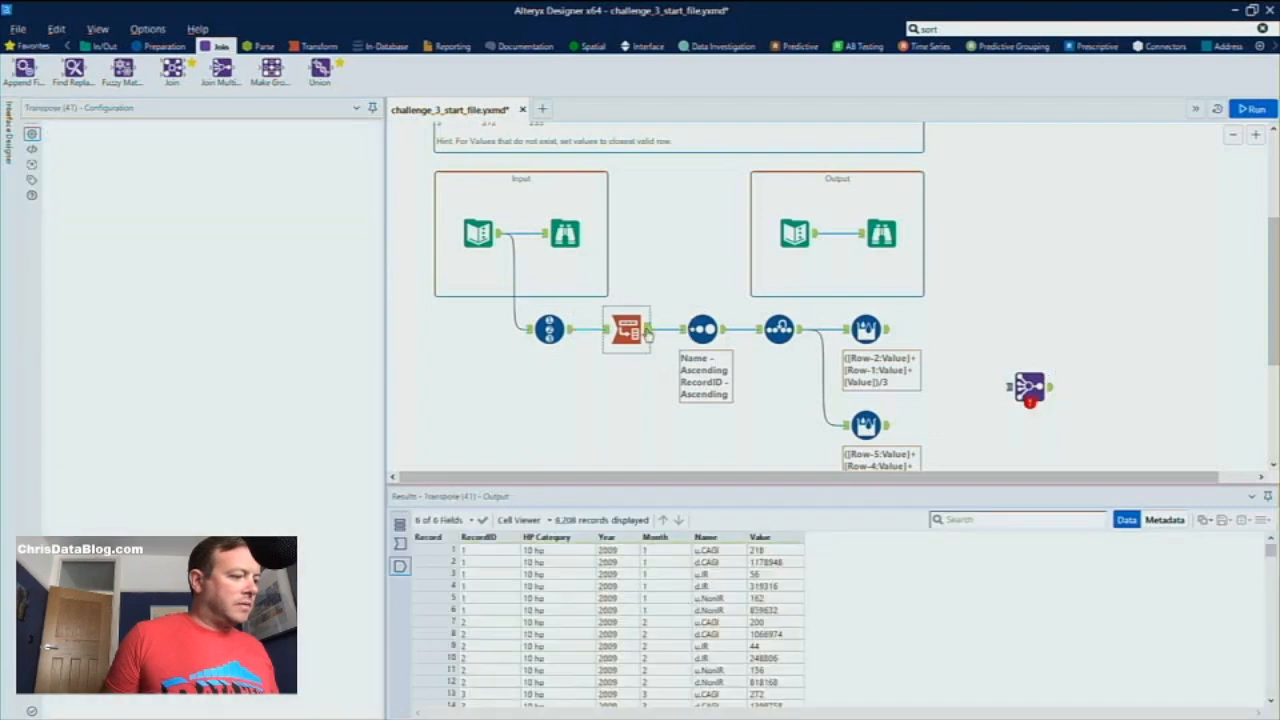
click(570, 333)
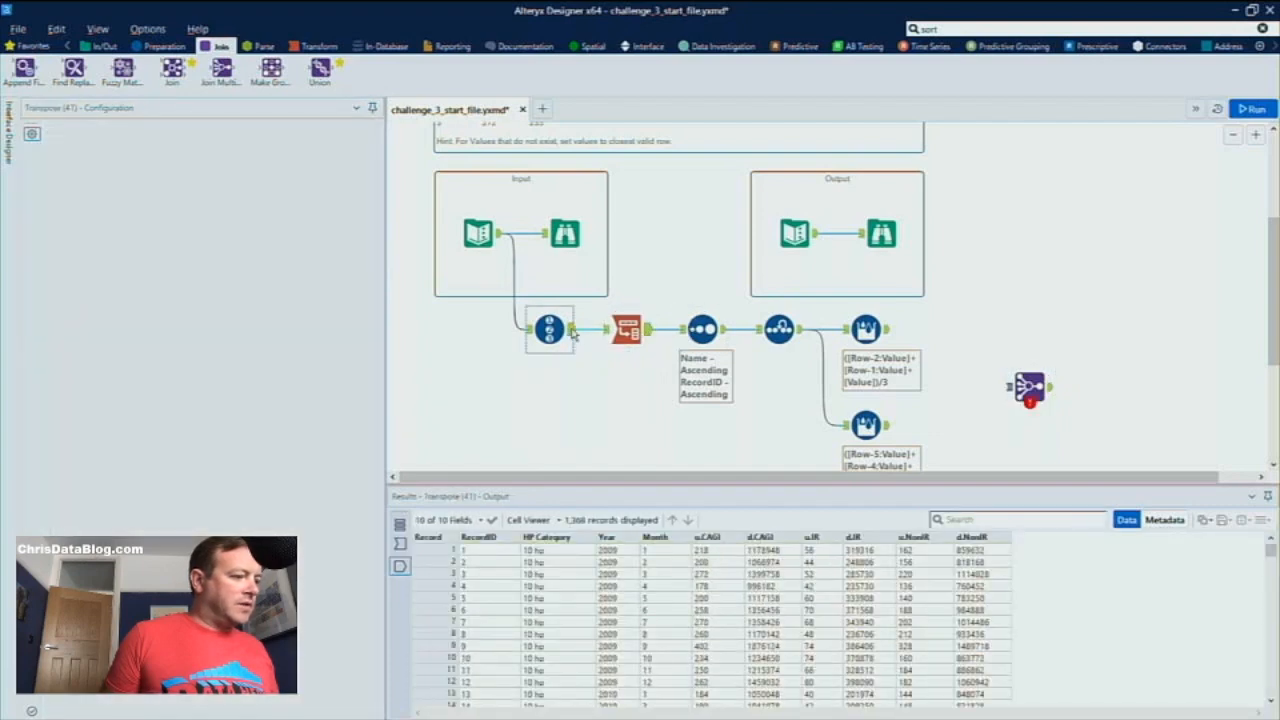
drag(573, 333, 1010, 387)
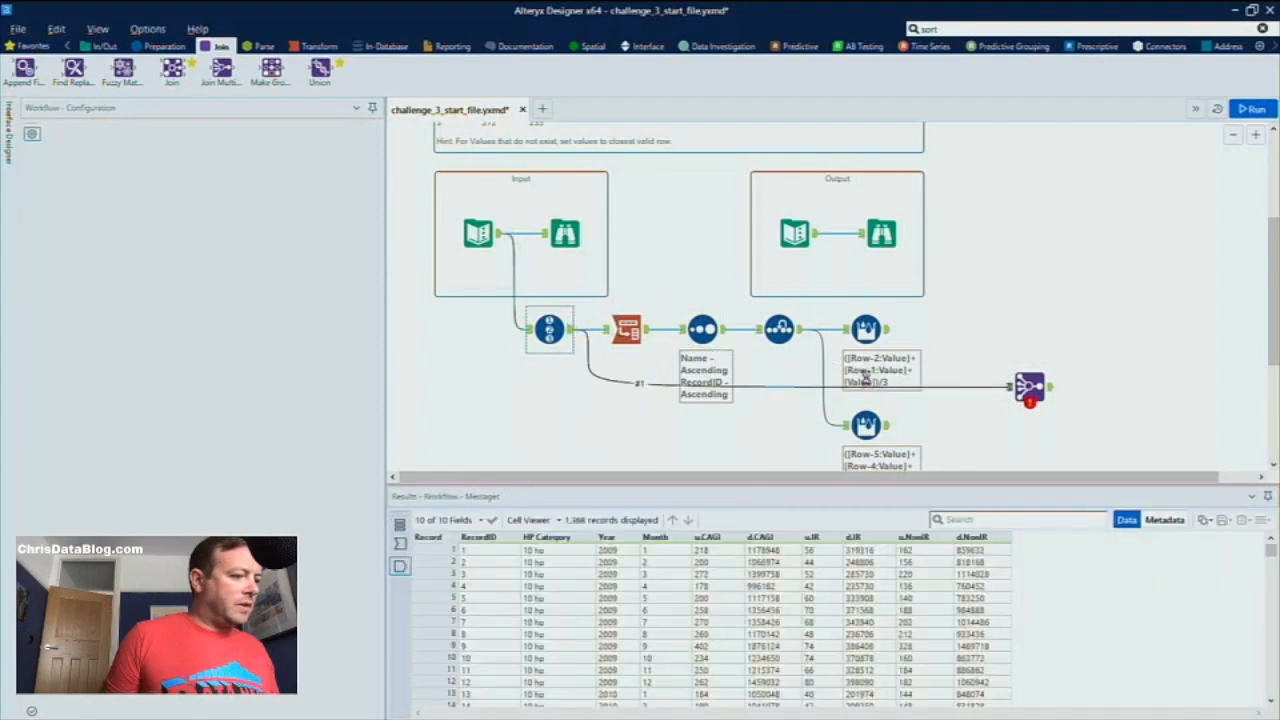
drag(887, 332, 1012, 389)
click(1016, 391)
key(Delete)
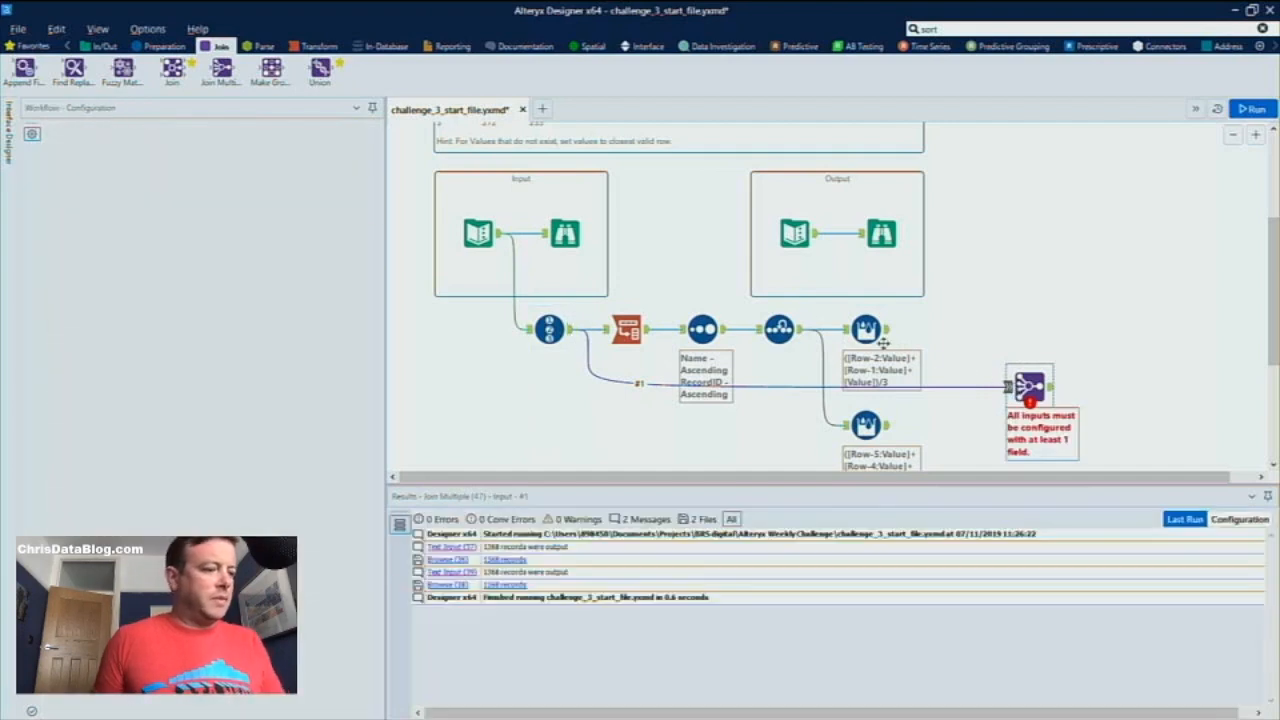
Add a Cross Tab after the r3mon Multi-Row Formula and group it by RecordID, HP Category, Year and Month
click(888, 337)
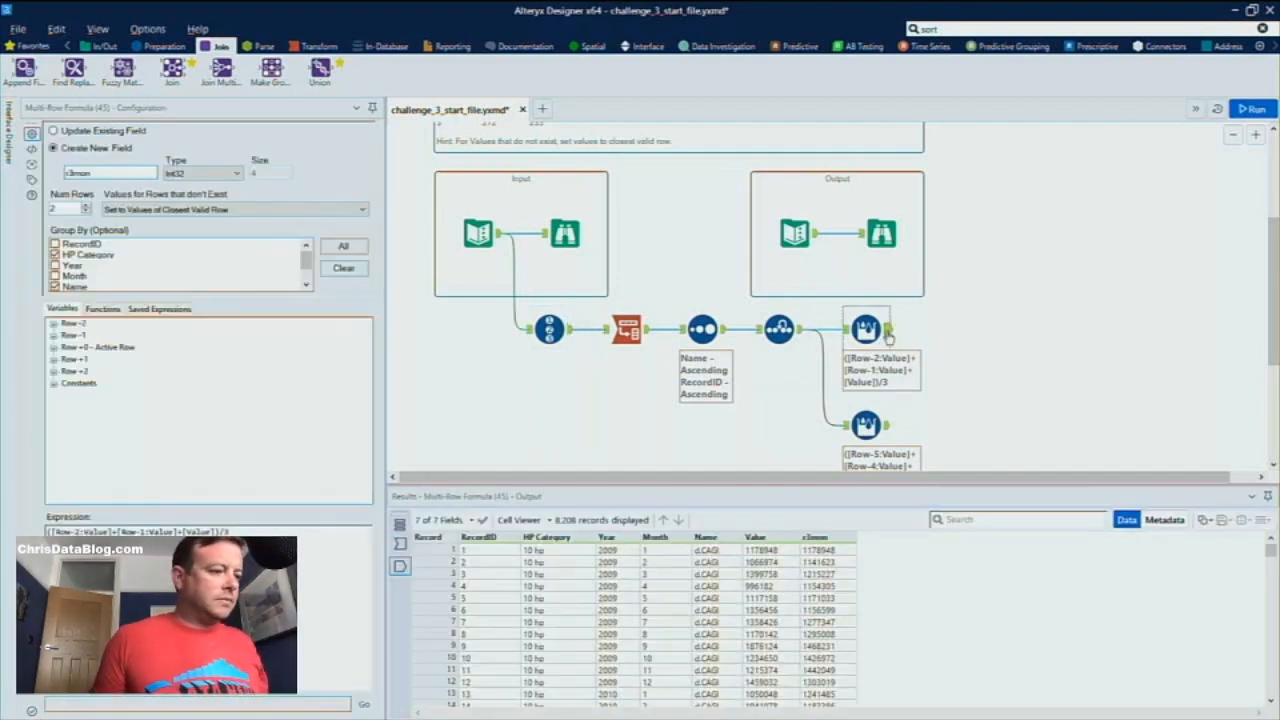
click(894, 428)
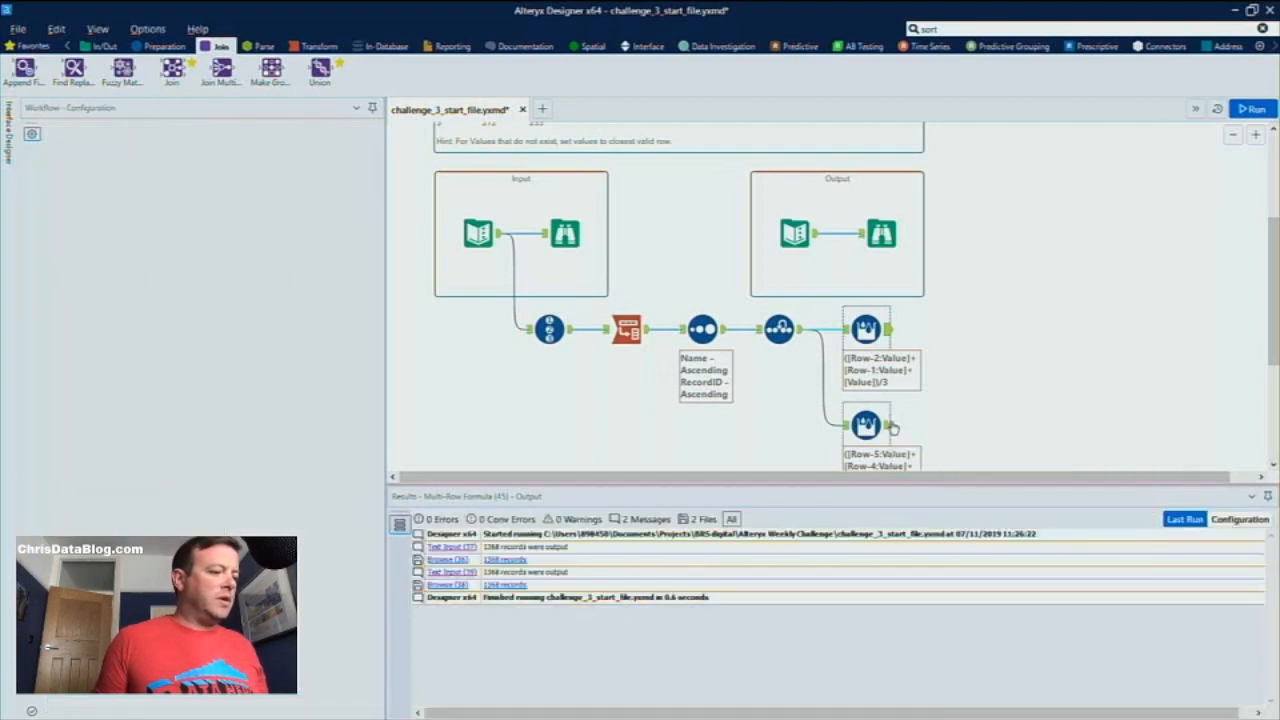
click(890, 427)
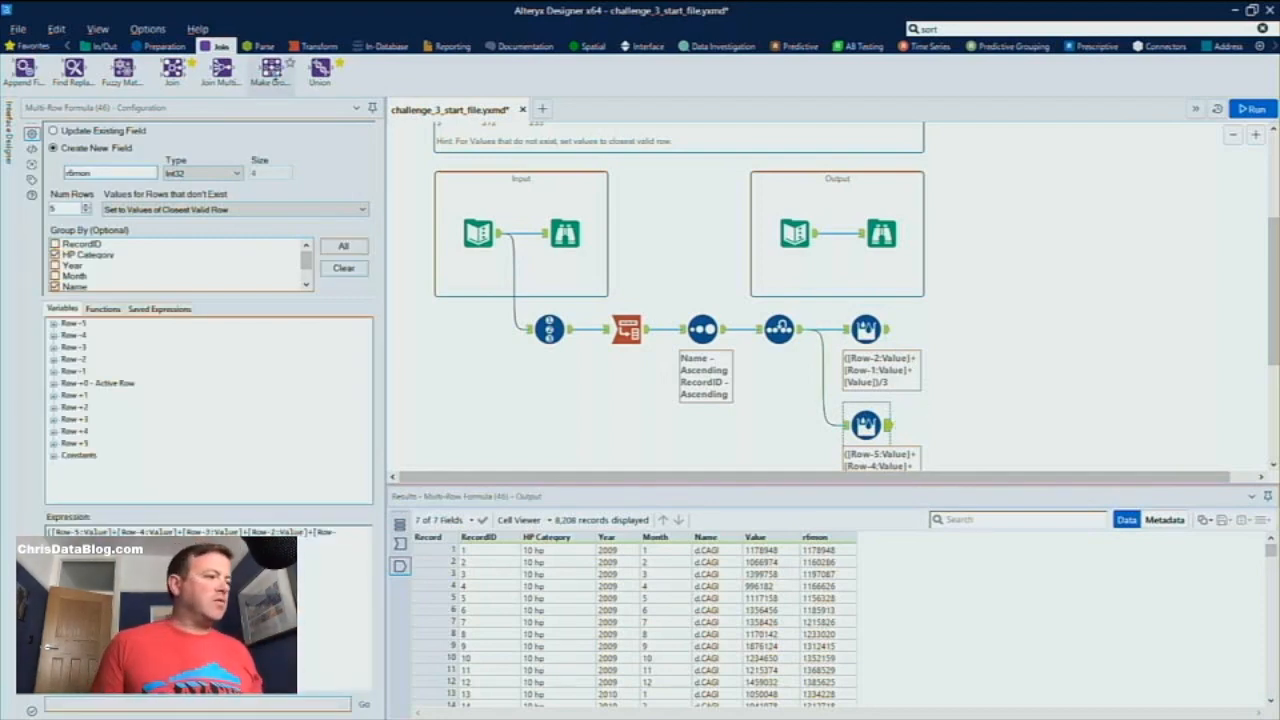
click(318, 46)
drag(123, 68, 952, 332)
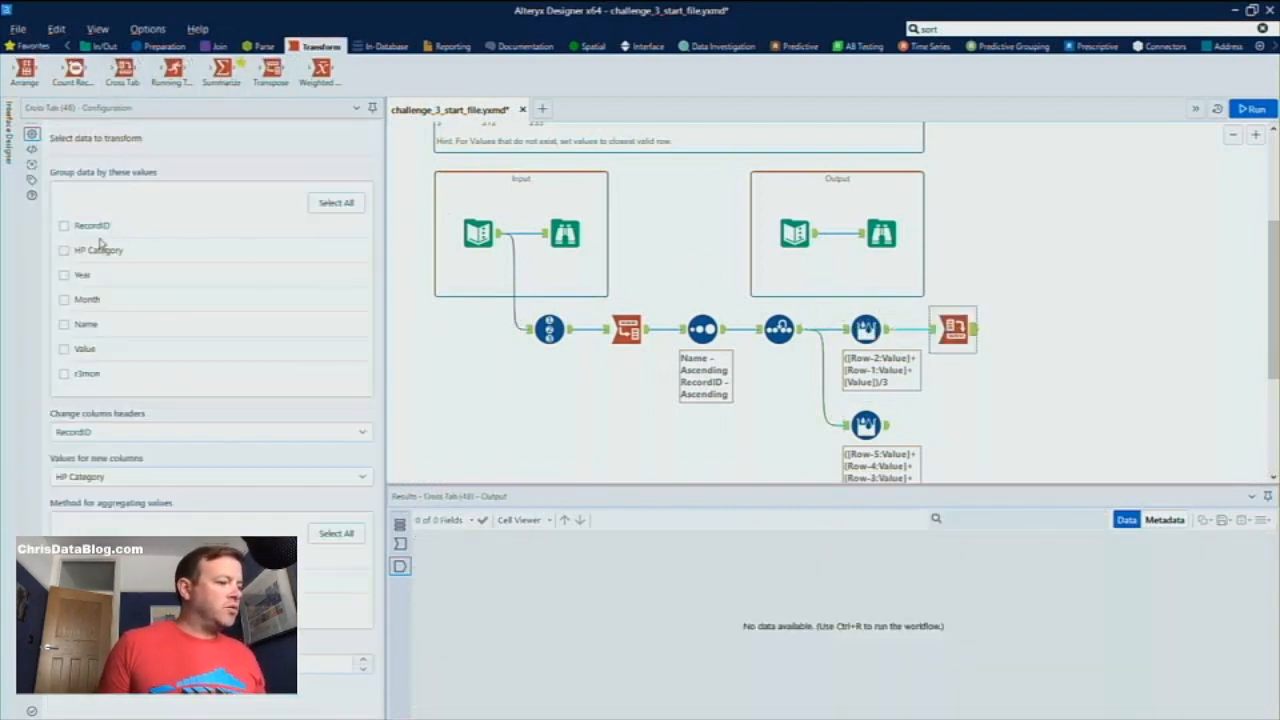
click(64, 226)
click(64, 251)
click(64, 275)
click(64, 300)
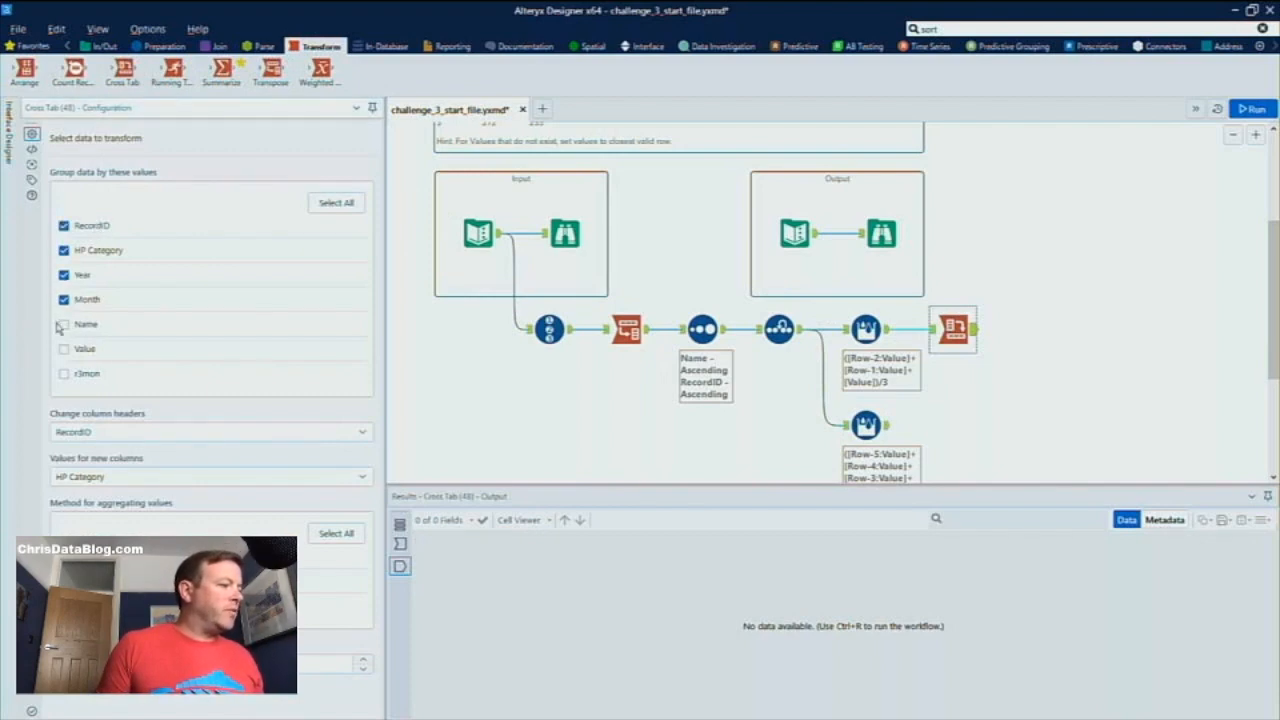
Set the r3mon Cross Tab's column headers to Name and its new column values to r3mon, and run the workflow
click(931, 329)
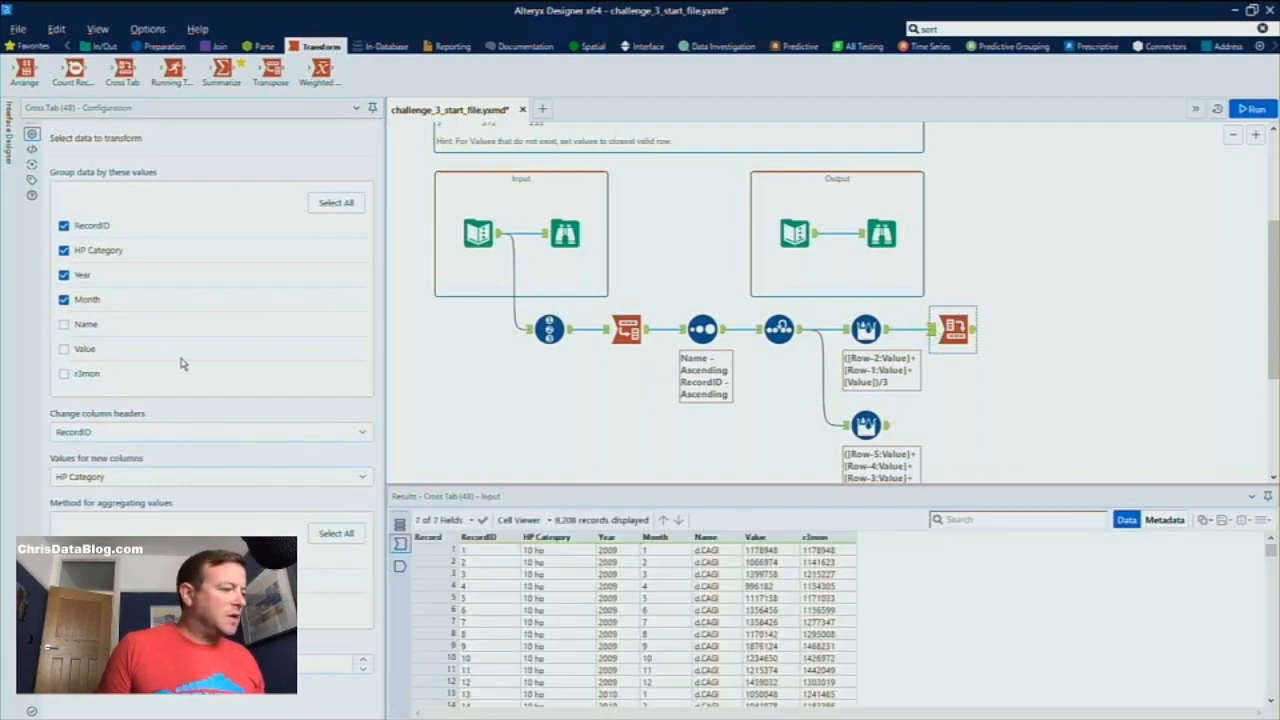
click(258, 433)
click(330, 541)
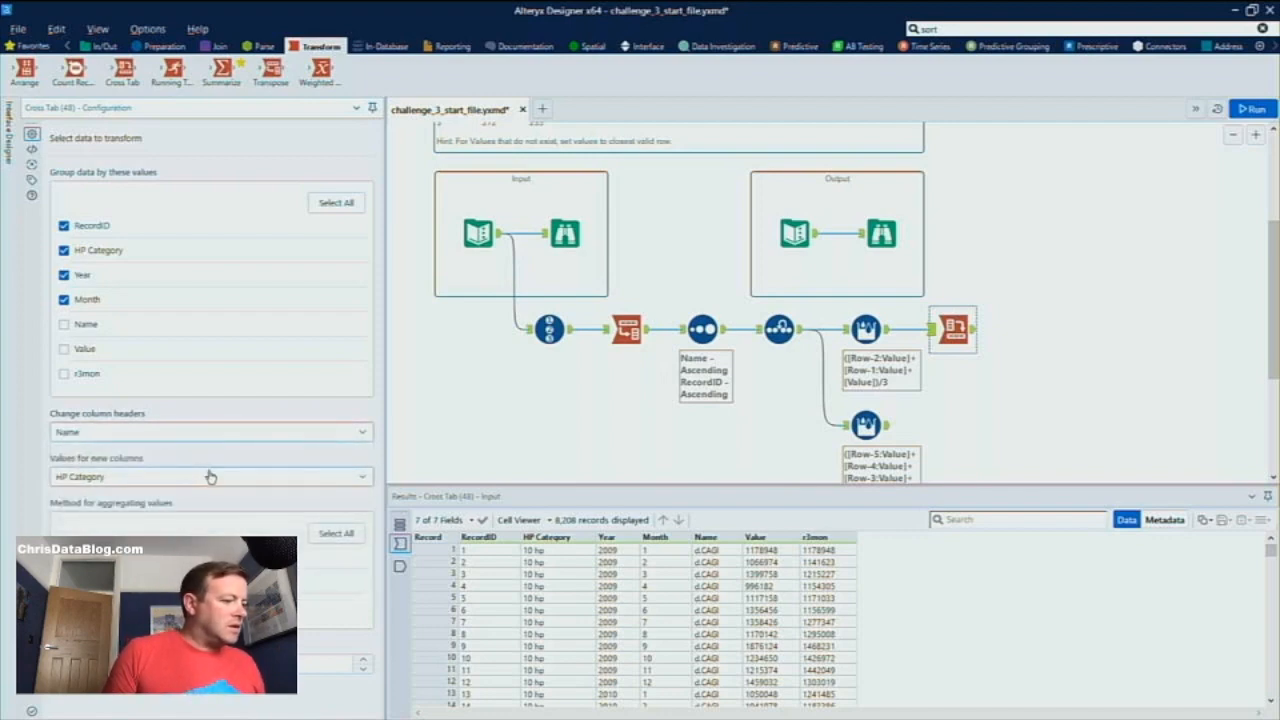
click(209, 476)
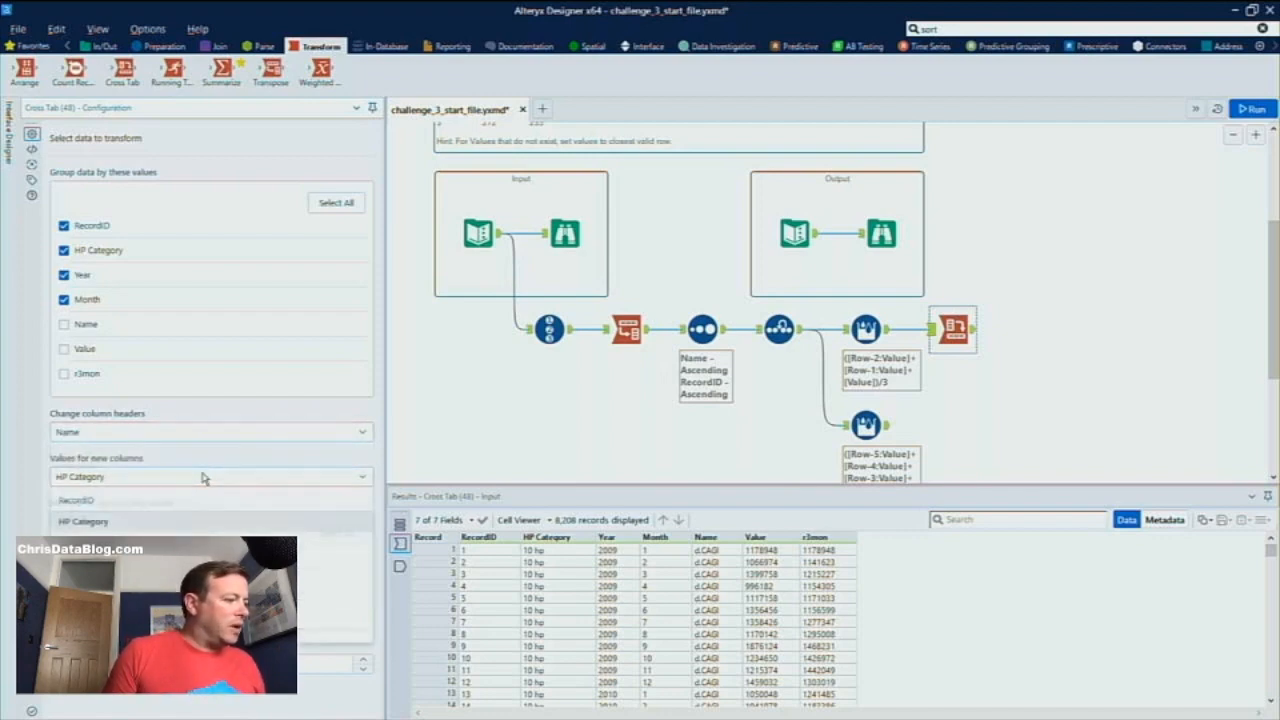
click(209, 628)
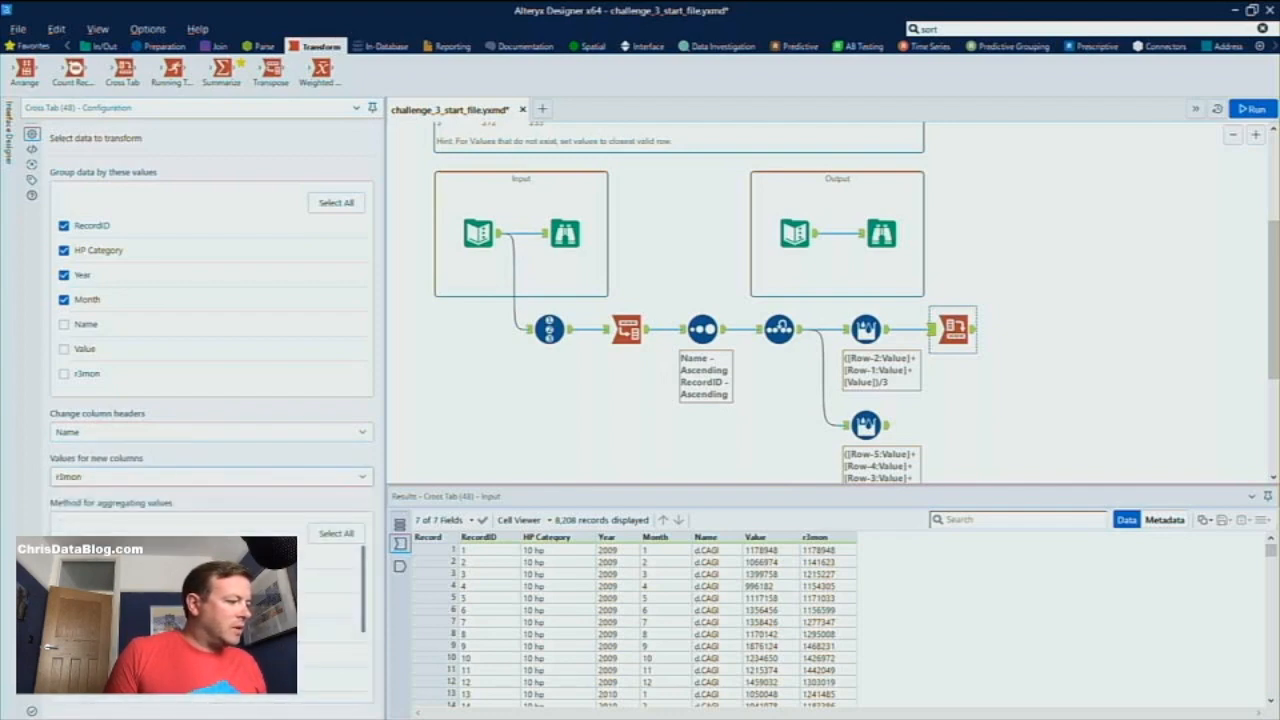
click(1015, 318)
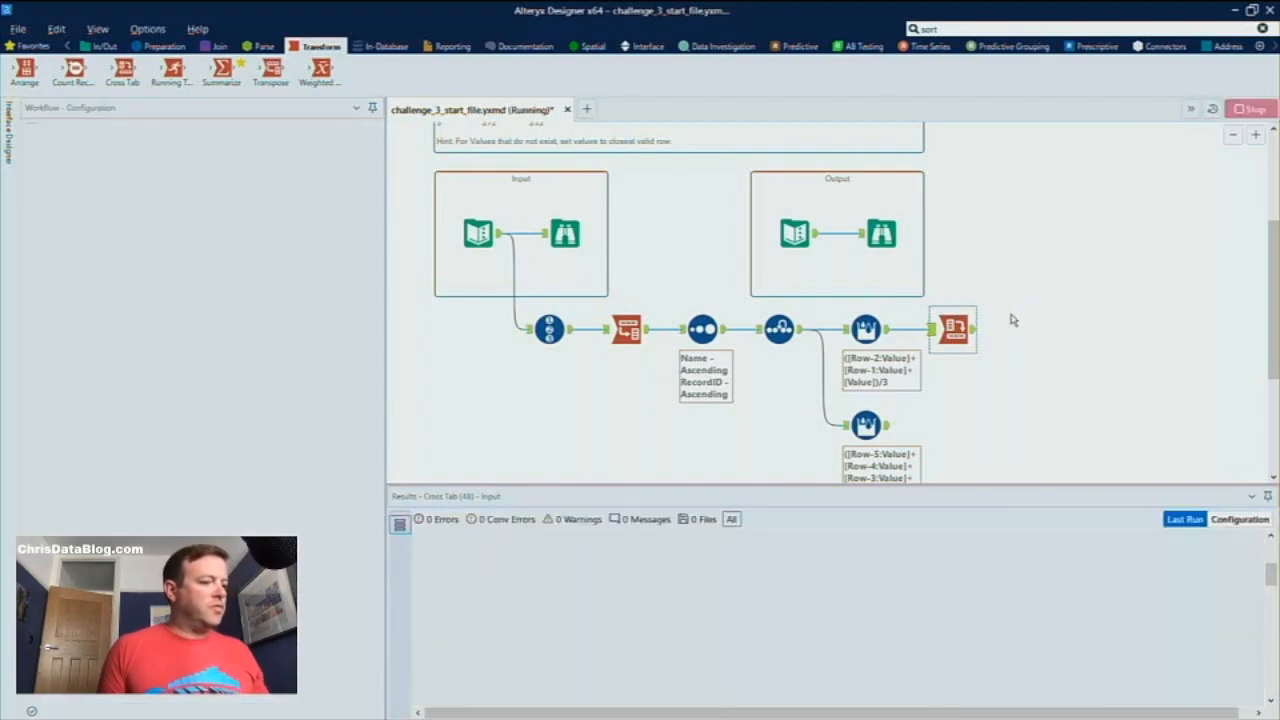
key(ctrl+r)
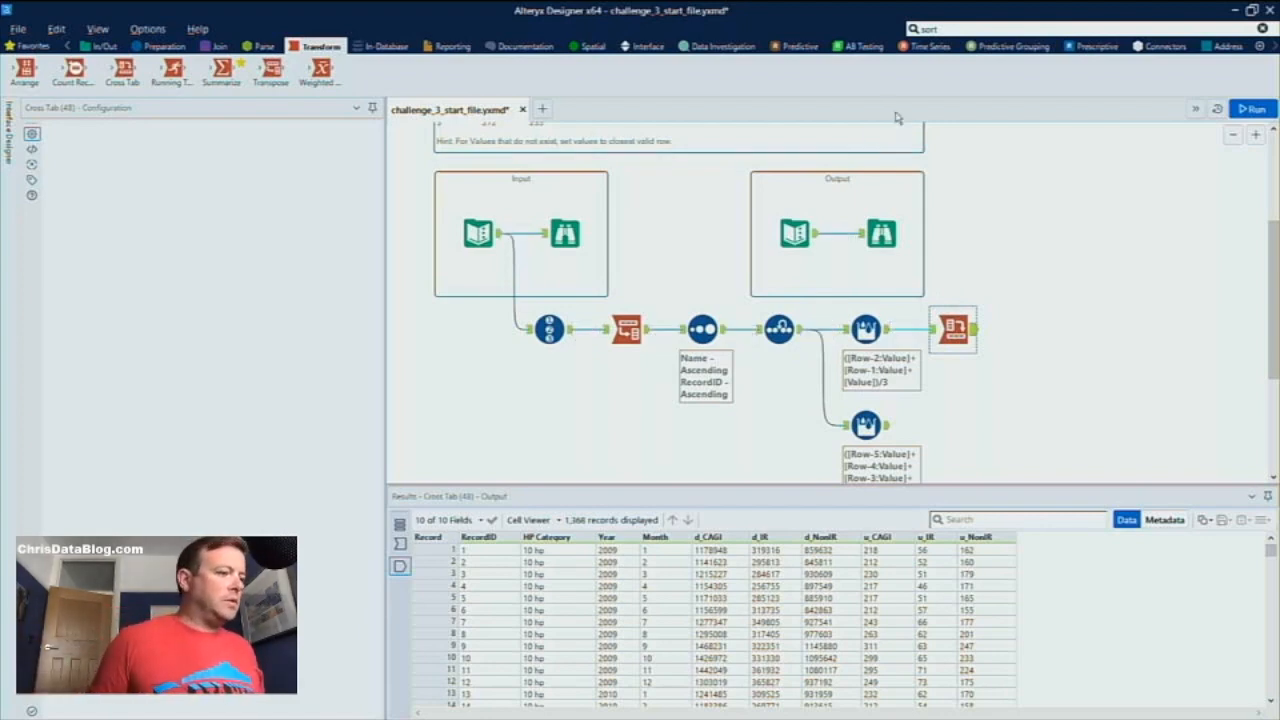
Add a second Cross Tab after the r6mon Multi-Row Formula, grouped by RecordID, HP Category, Year and Month
drag(112, 84, 953, 425)
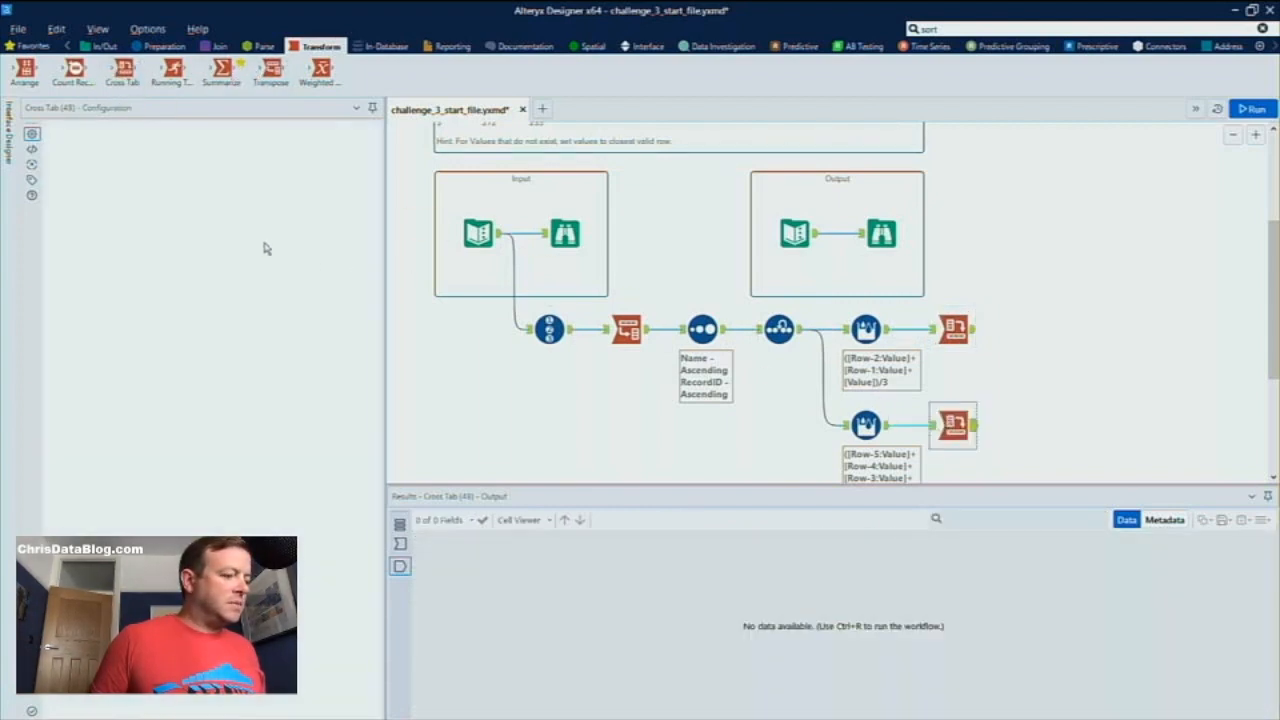
click(90, 228)
click(92, 251)
click(93, 276)
click(96, 300)
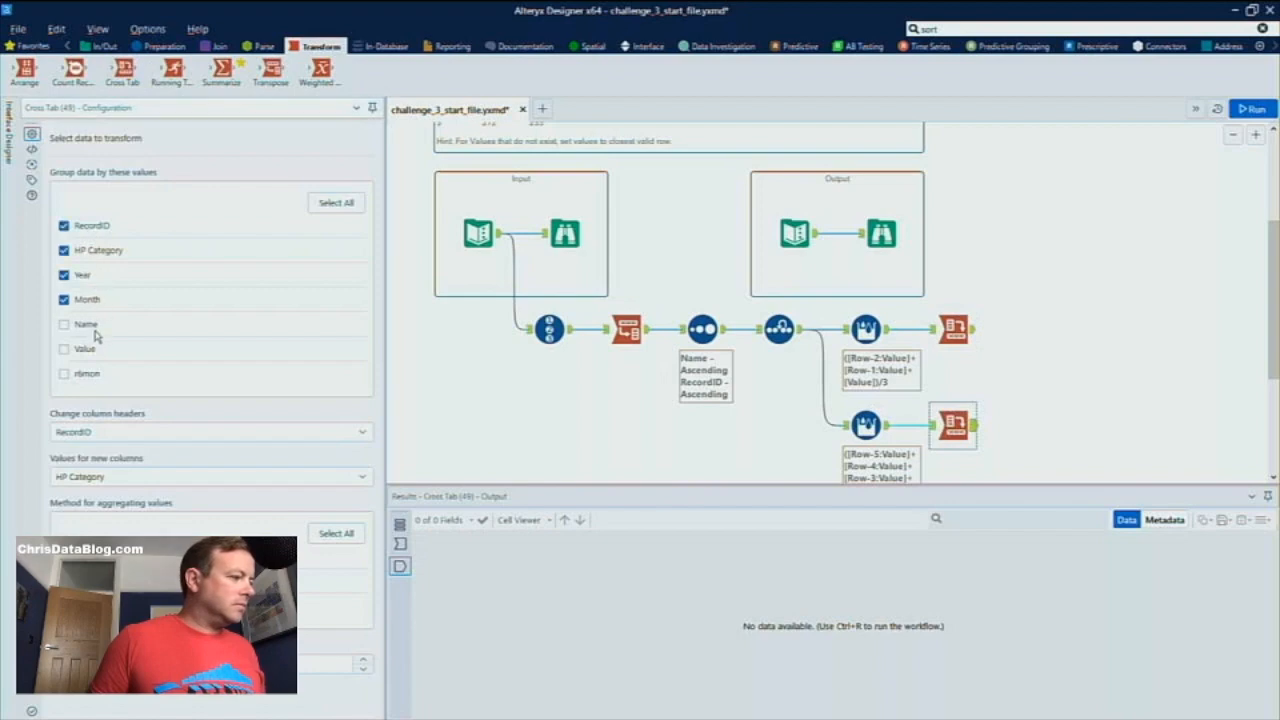
Set the second Cross Tab's column headers to Name and its new column values to r6mon, and run the workflow
click(265, 432)
click(184, 531)
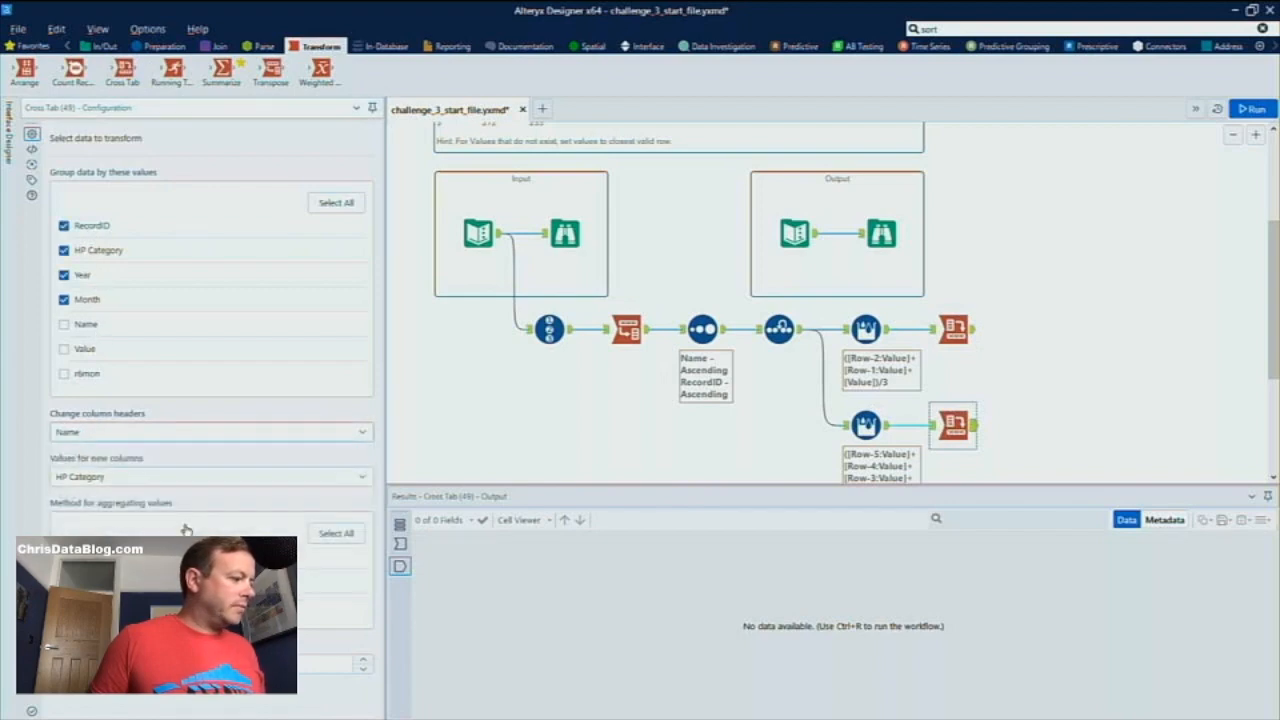
click(185, 478)
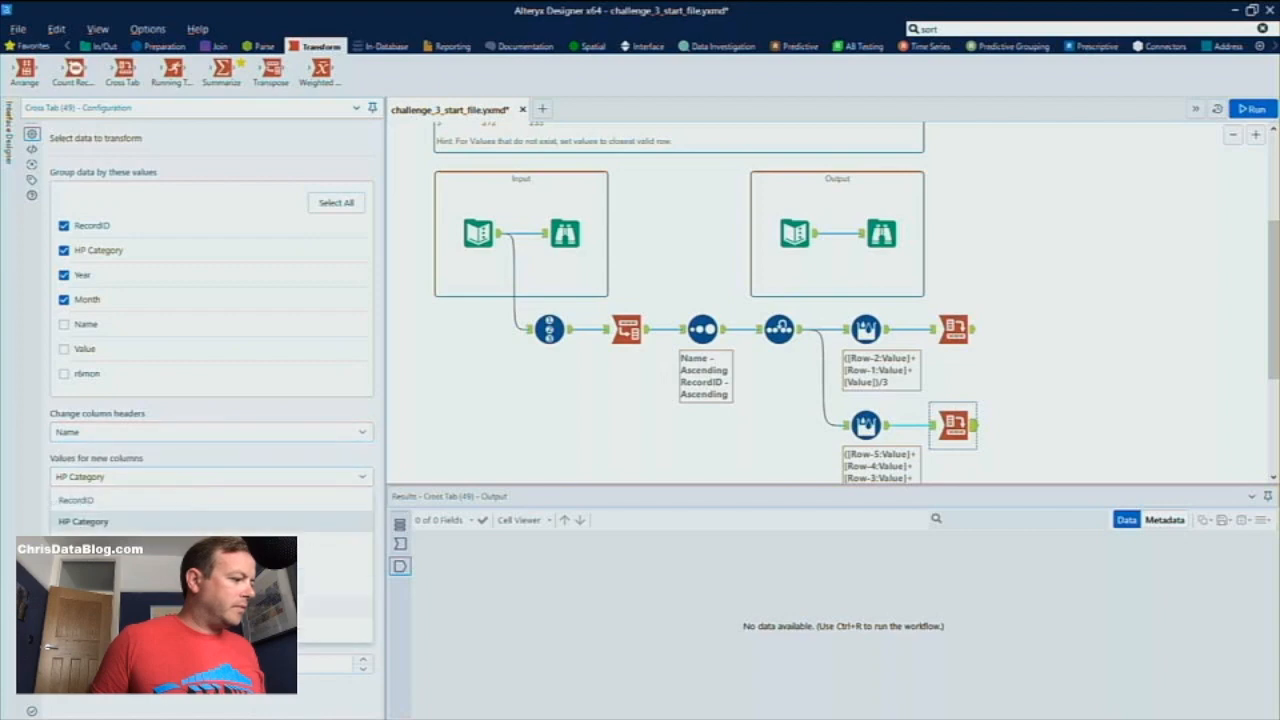
click(184, 628)
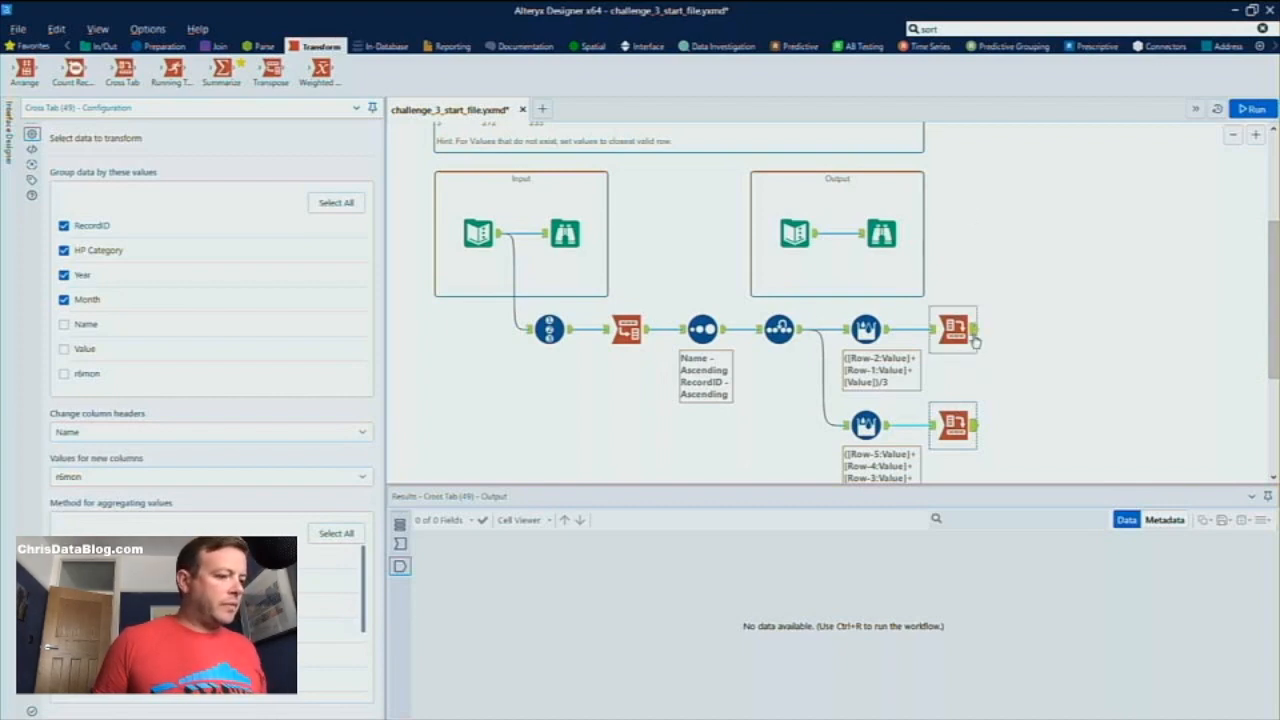
click(977, 421)
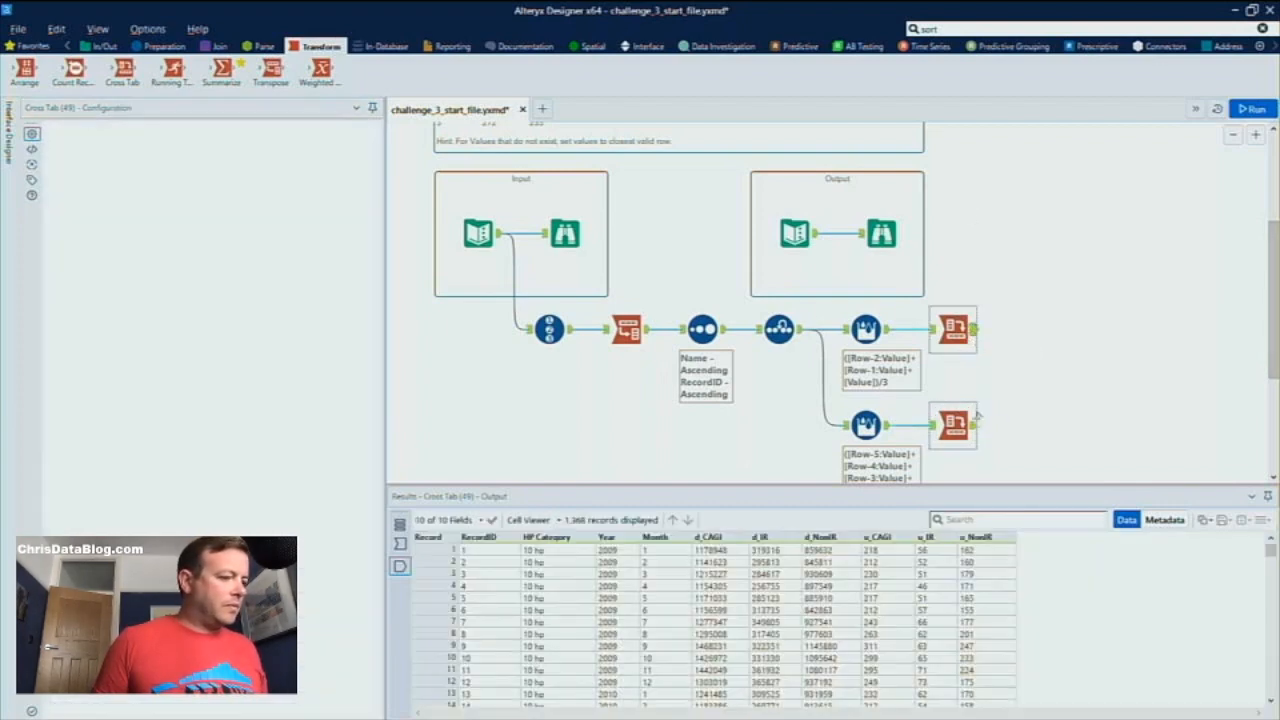
click(978, 428)
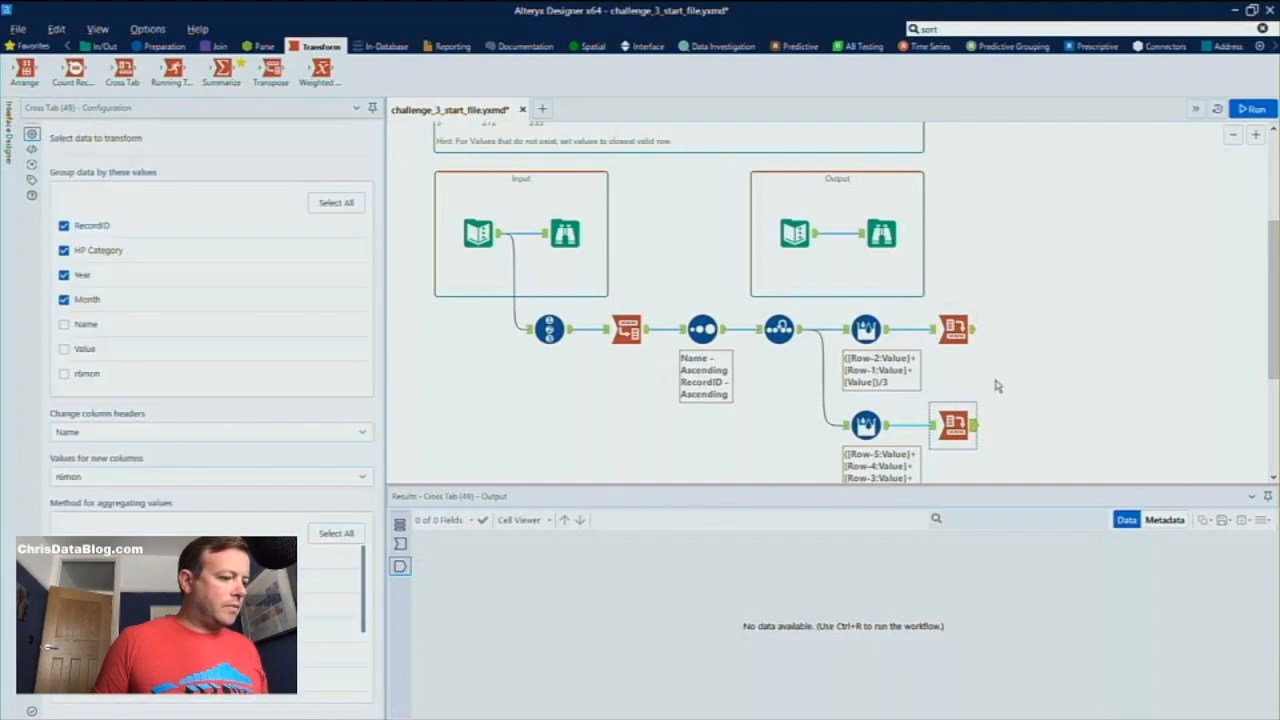
key(ctrl+r)
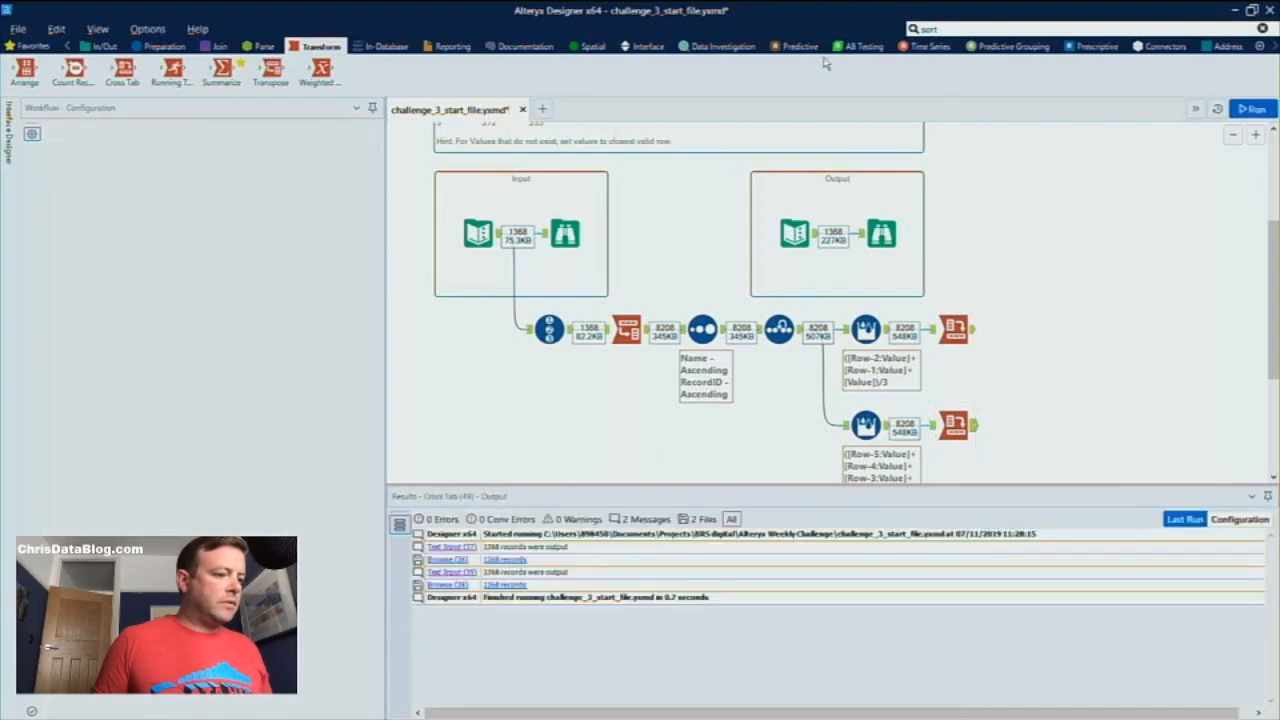
Search the tools for "dynamic" and connect a Dynamic Rename tool after the r3mon Cross Tab
click(1048, 28)
text(dynamic)
drag(1000, 138, 1046, 355)
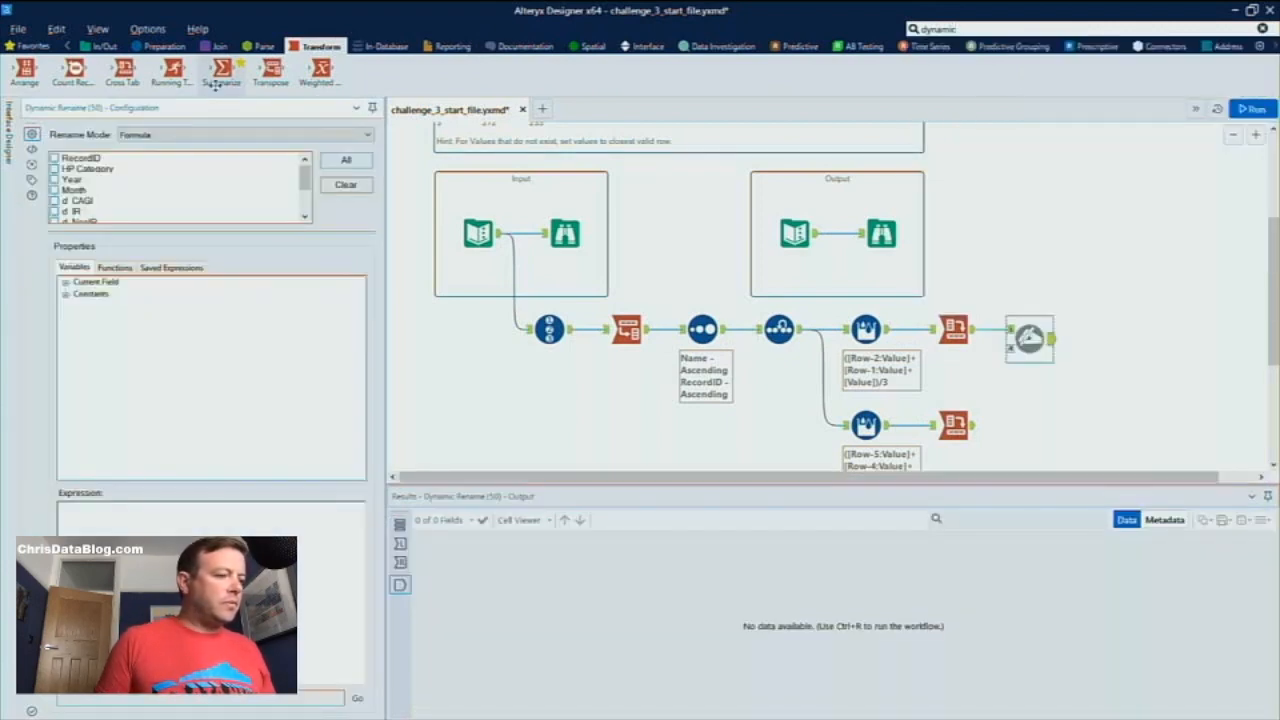
Select the d_CAGI, d_IR, d_NonIR, u_CAGI, u_IR and u_NonIR fields for renaming in the r3mon Dynamic Rename
scroll(147, 177, down, 1)
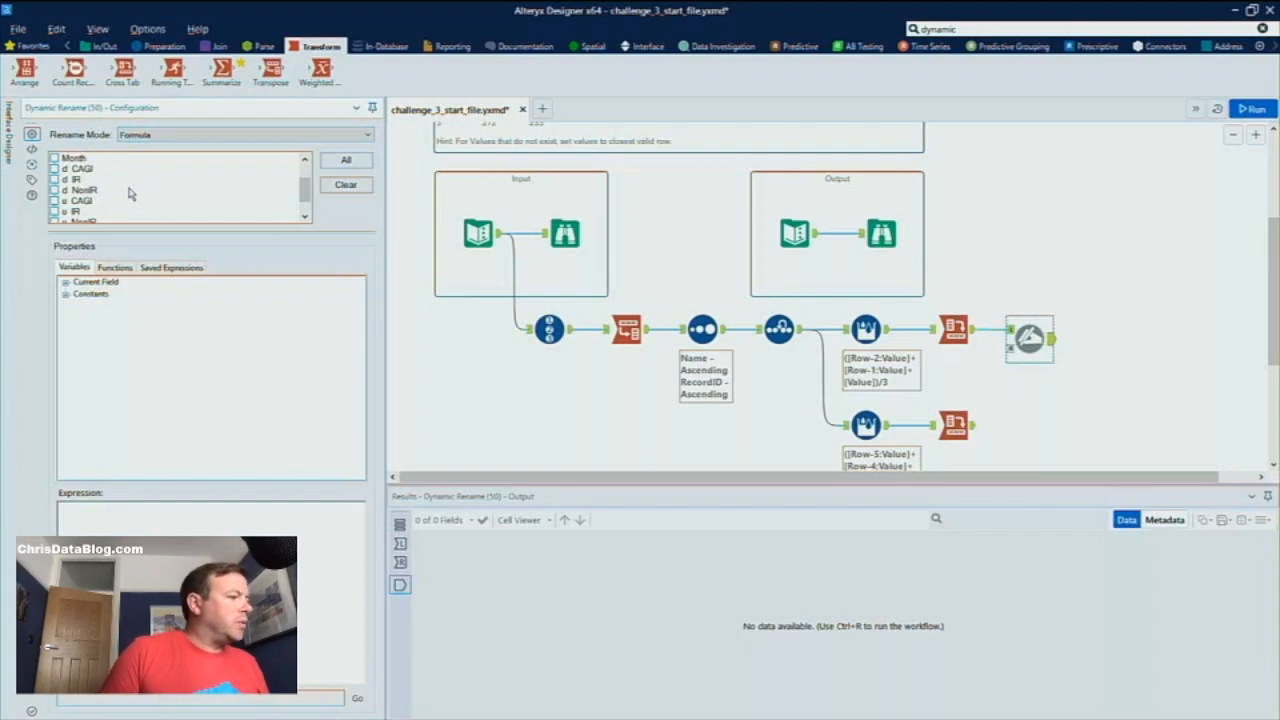
click(56, 172)
click(55, 180)
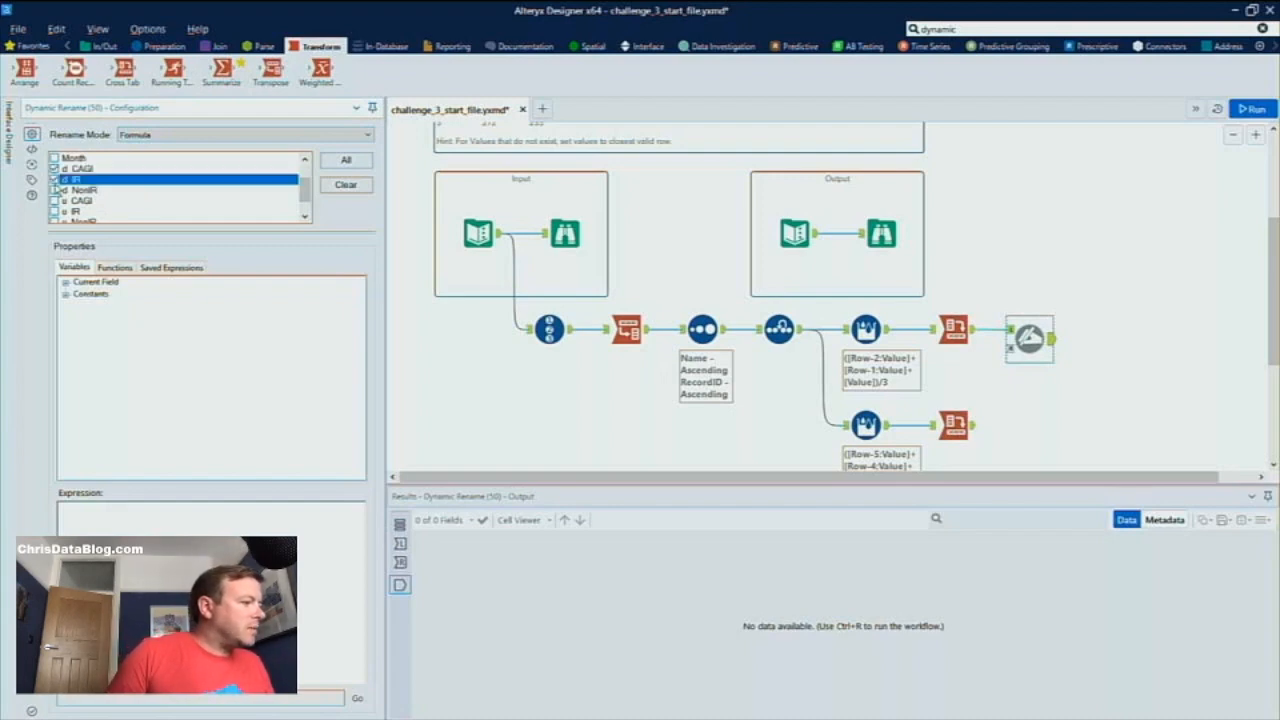
click(55, 190)
click(55, 211)
click(55, 201)
scroll(63, 222, down, 1)
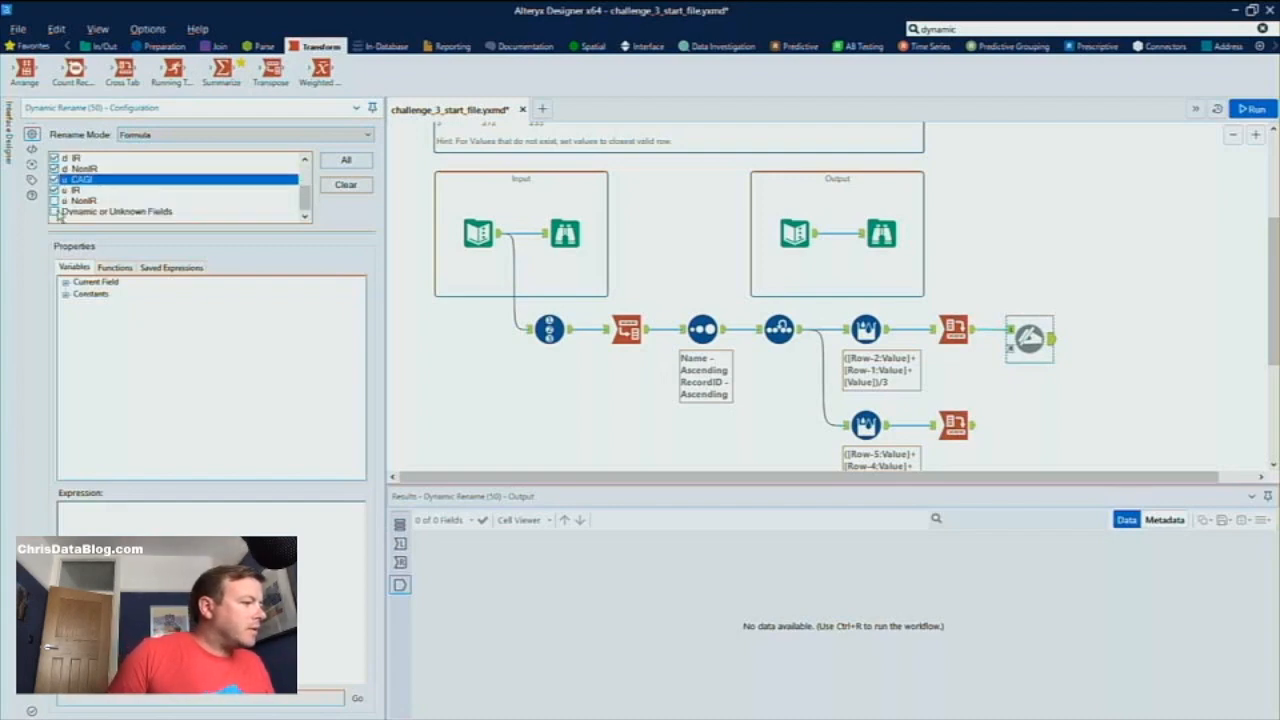
click(55, 201)
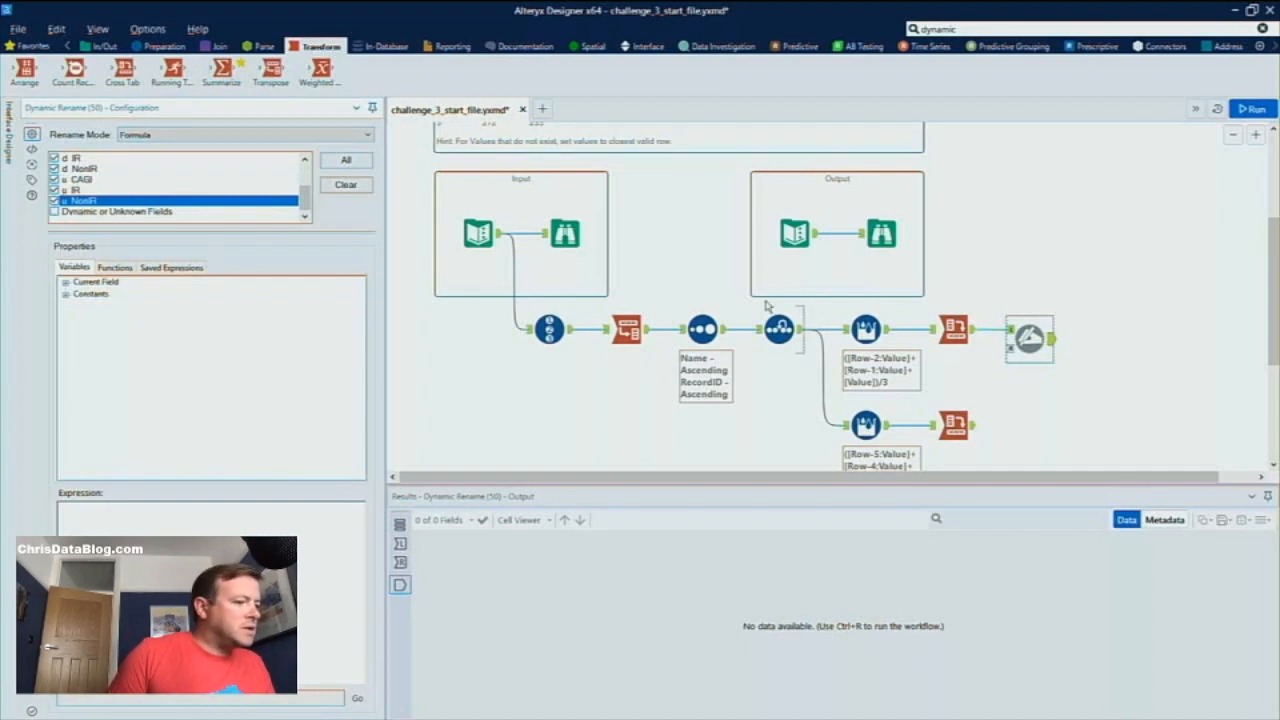
Set the r3mon Dynamic Rename's mode to Add Prefix/Suffix and enter r3mon_ as the prefix
click(339, 136)
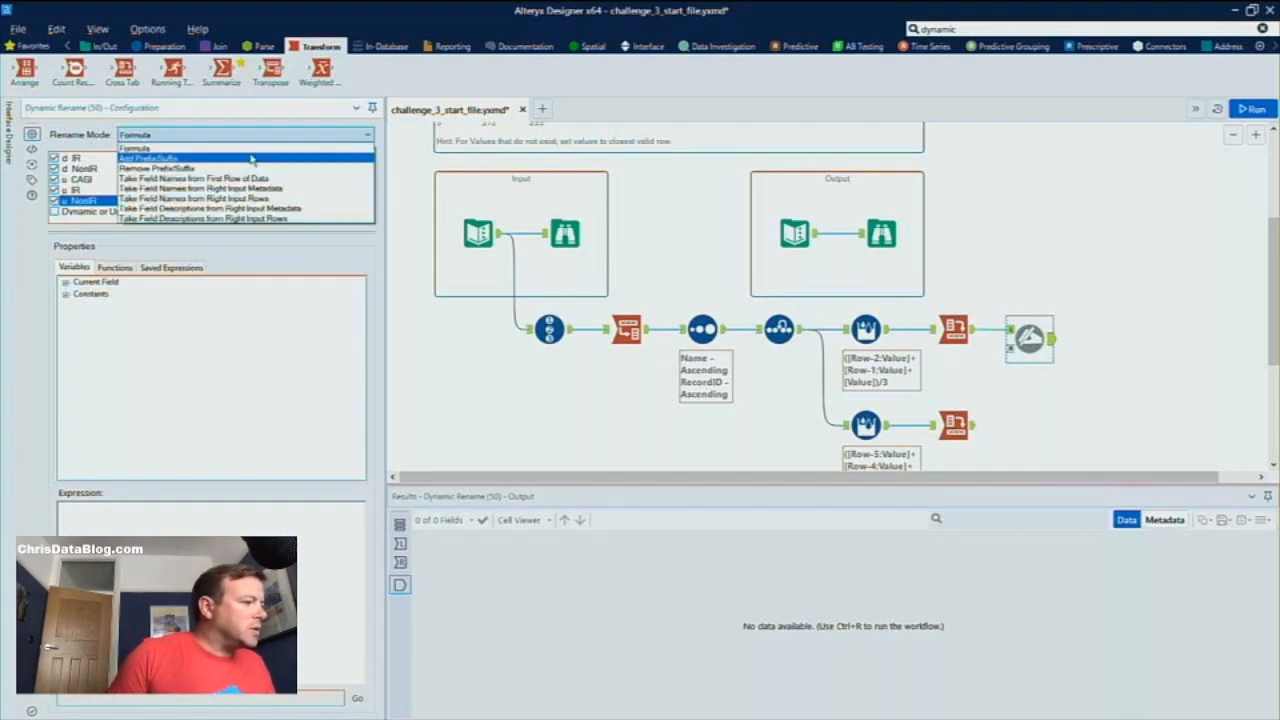
click(200, 158)
click(124, 265)
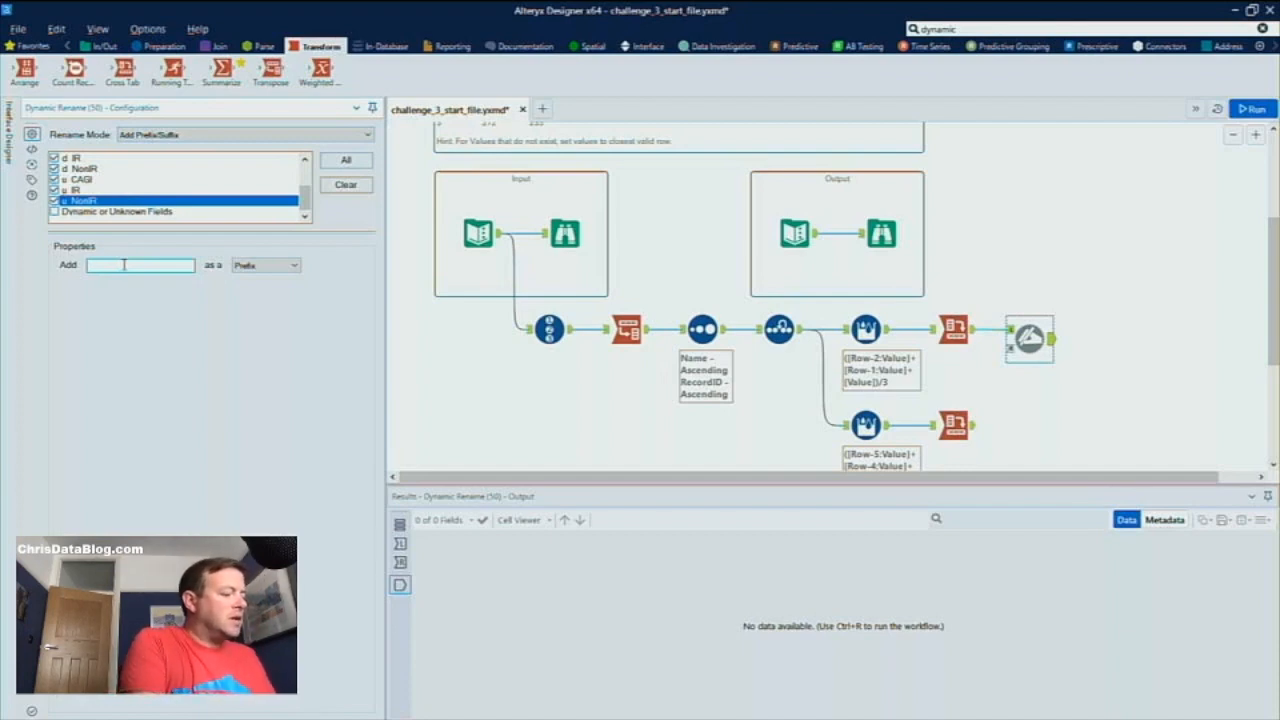
text(r3mon_)
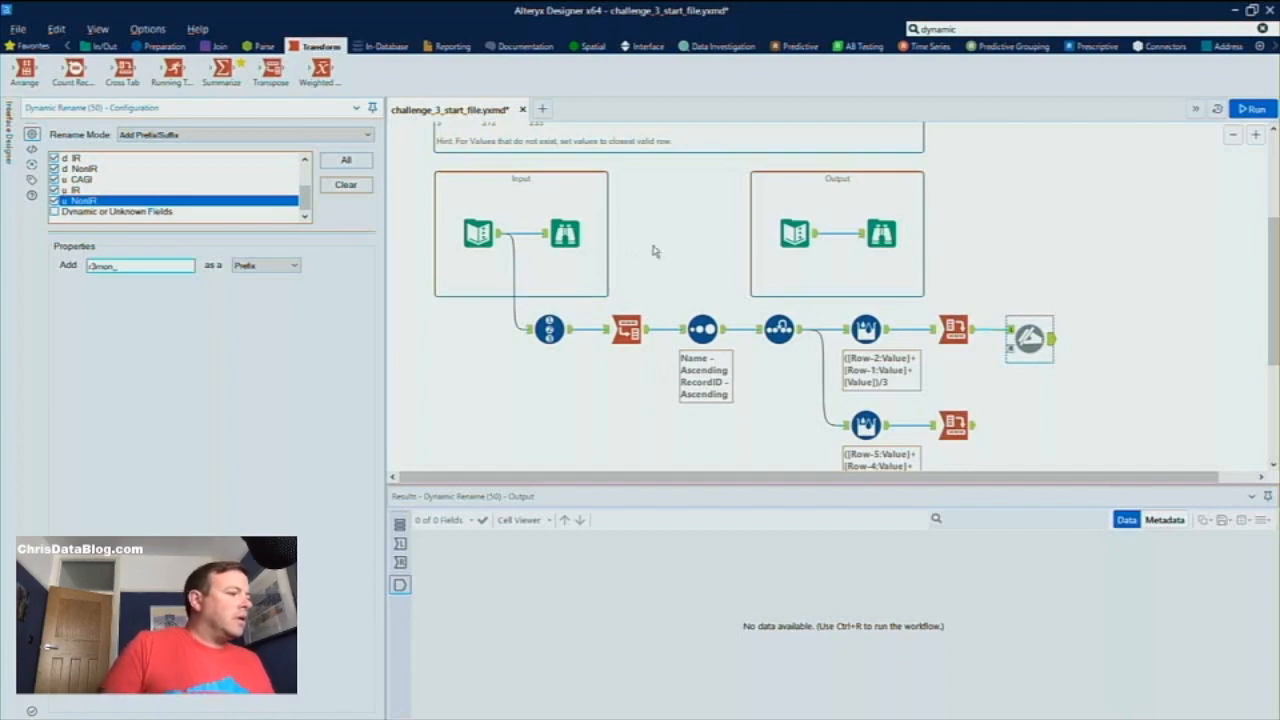
click(938, 29)
drag(950, 140, 1045, 441)
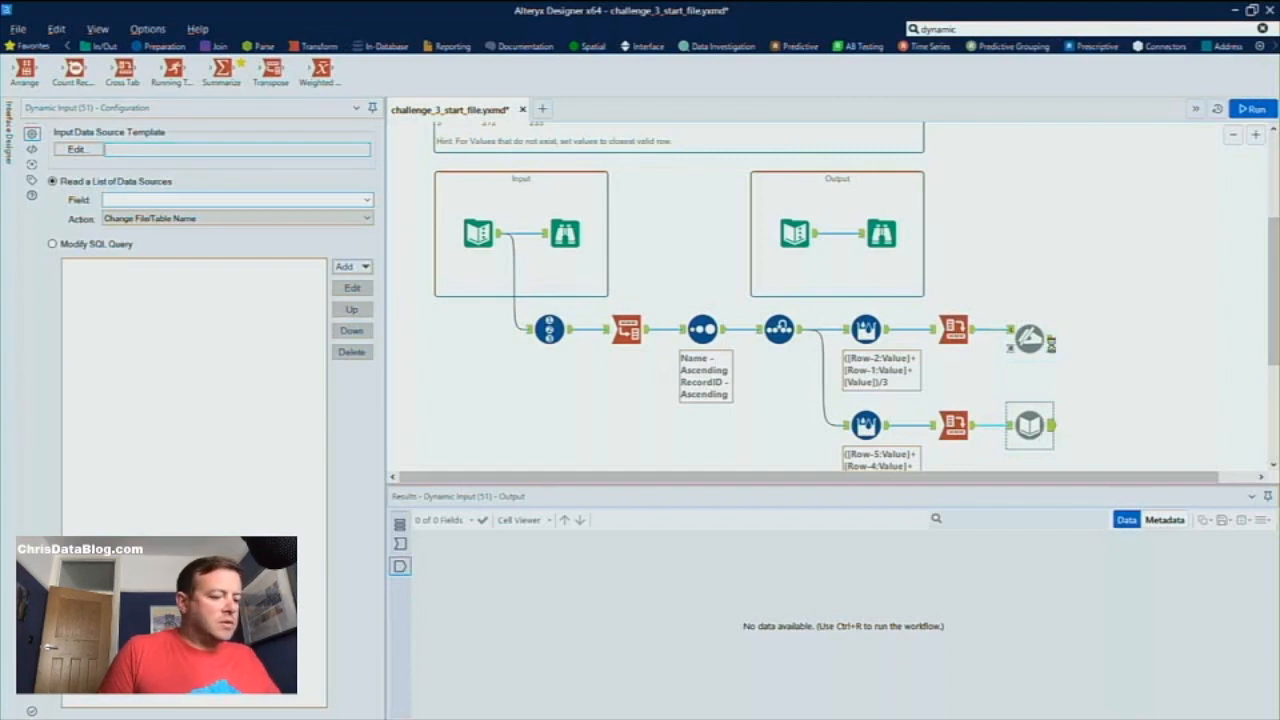
key(Delete)
Connect a second Dynamic Rename after the r6mon Cross Tab and set its rename mode to Add Prefix/Suffix
click(973, 29)
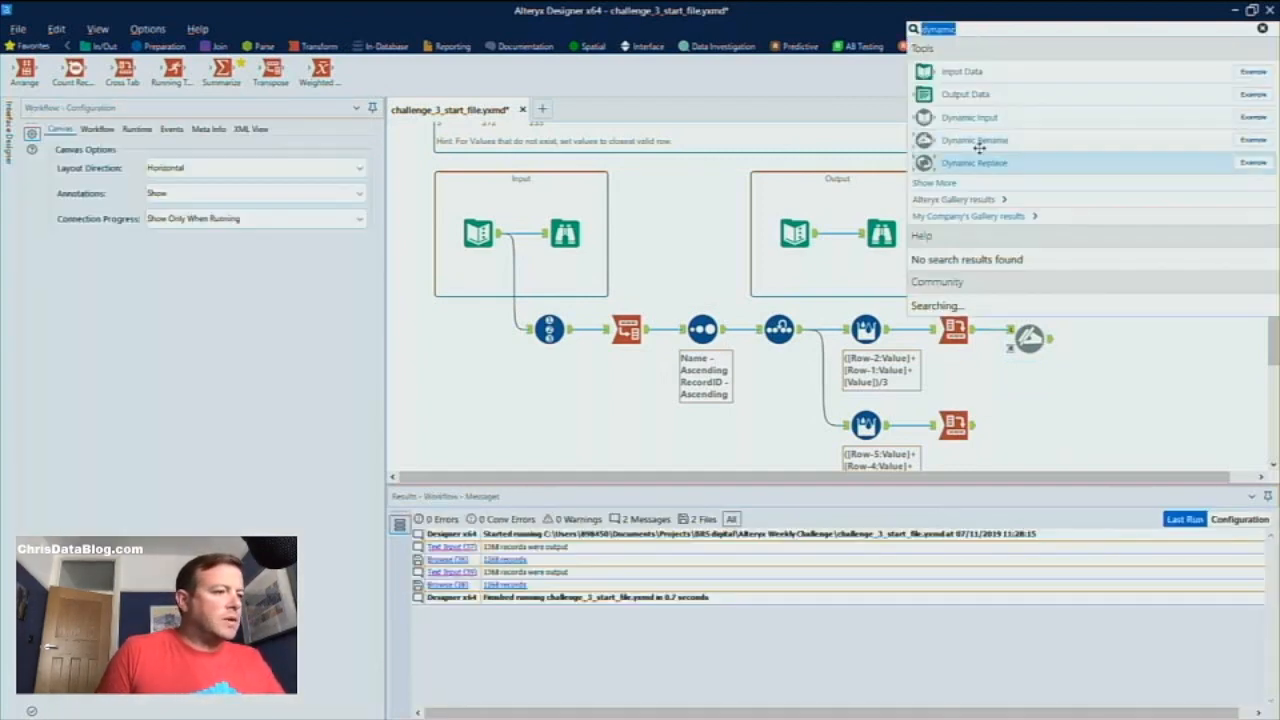
drag(980, 139, 1048, 452)
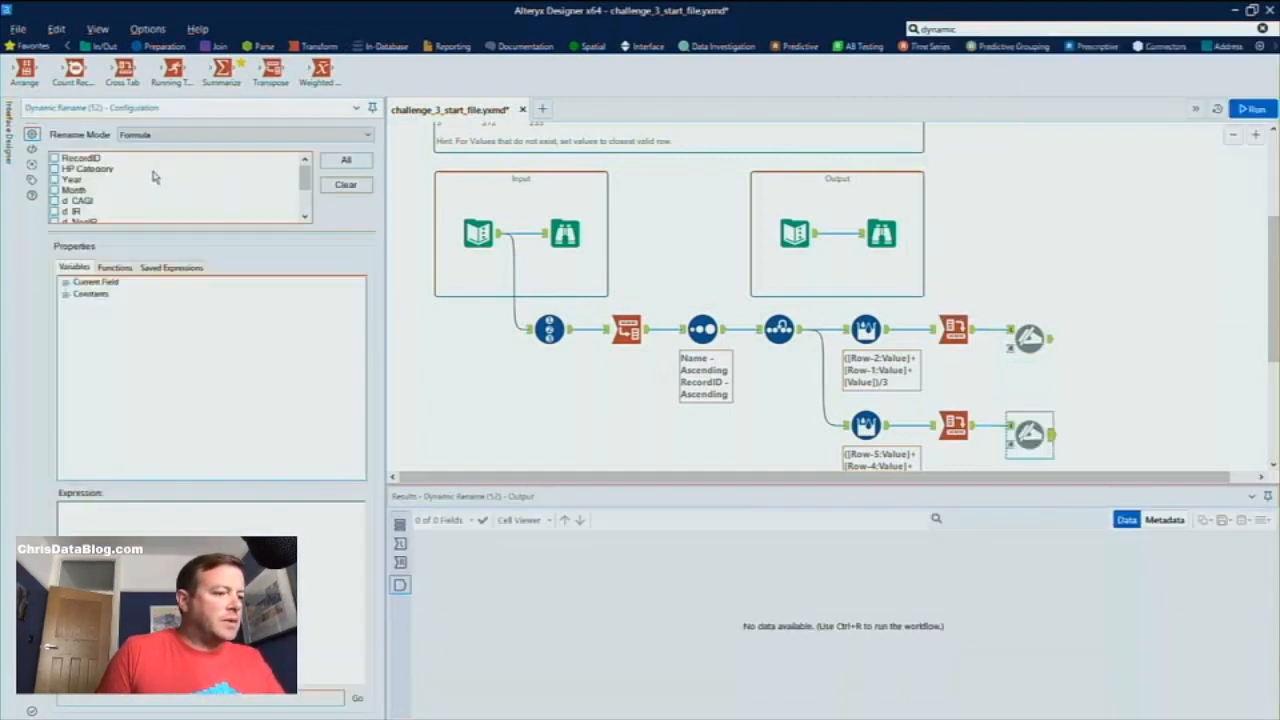
click(124, 134)
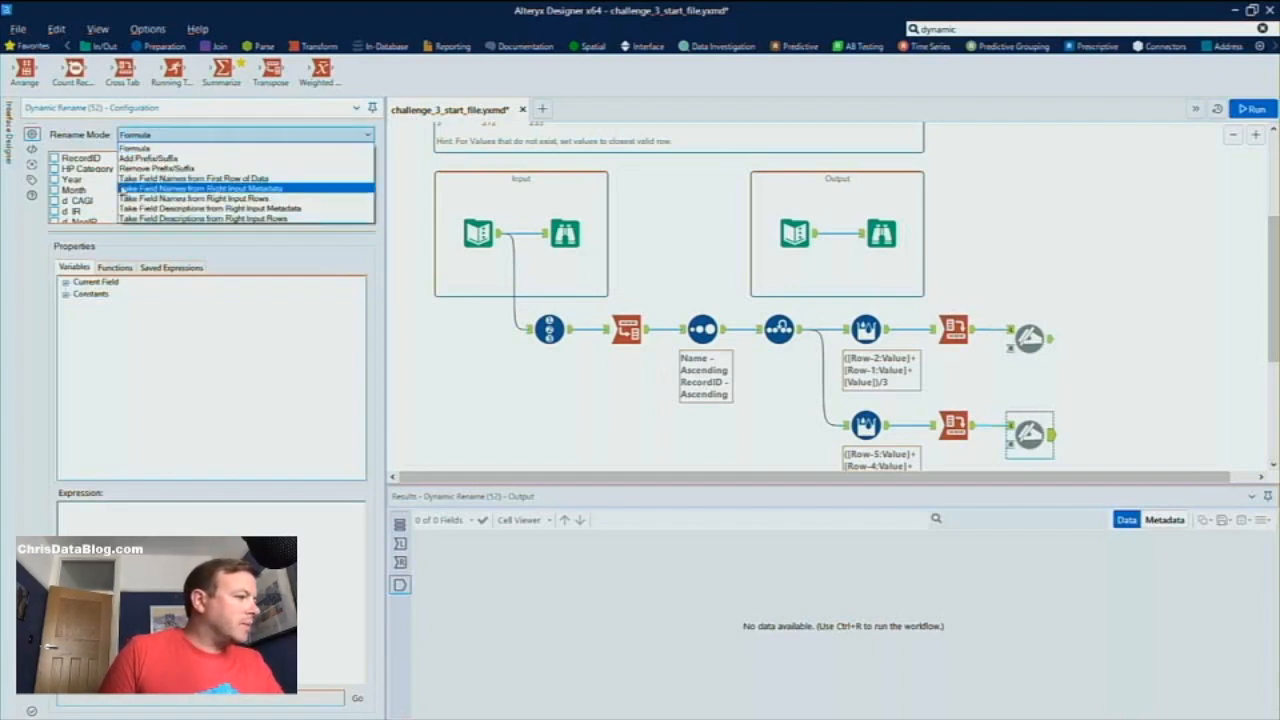
click(130, 160)
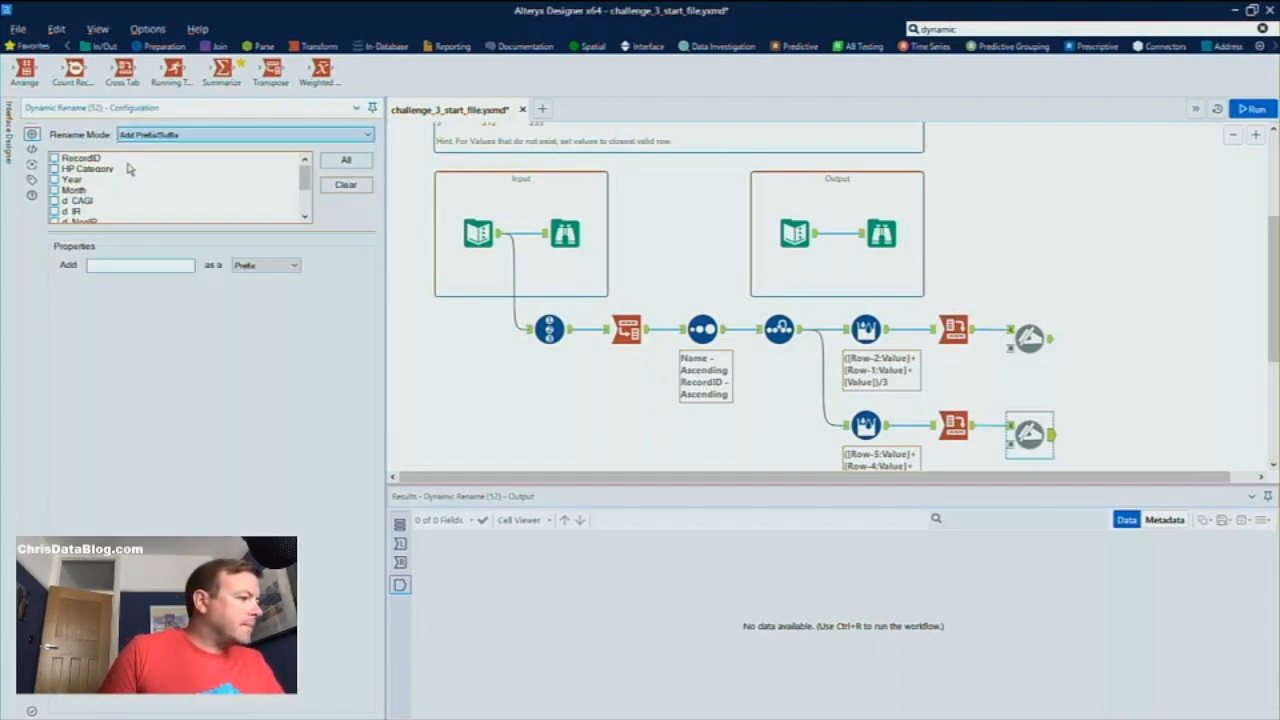
Select the three d_ and three u_ fields (CAGI, IR and NonIR) for renaming in the second Dynamic Rename
click(55, 200)
click(55, 211)
click(55, 221)
scroll(60, 200, down, 2)
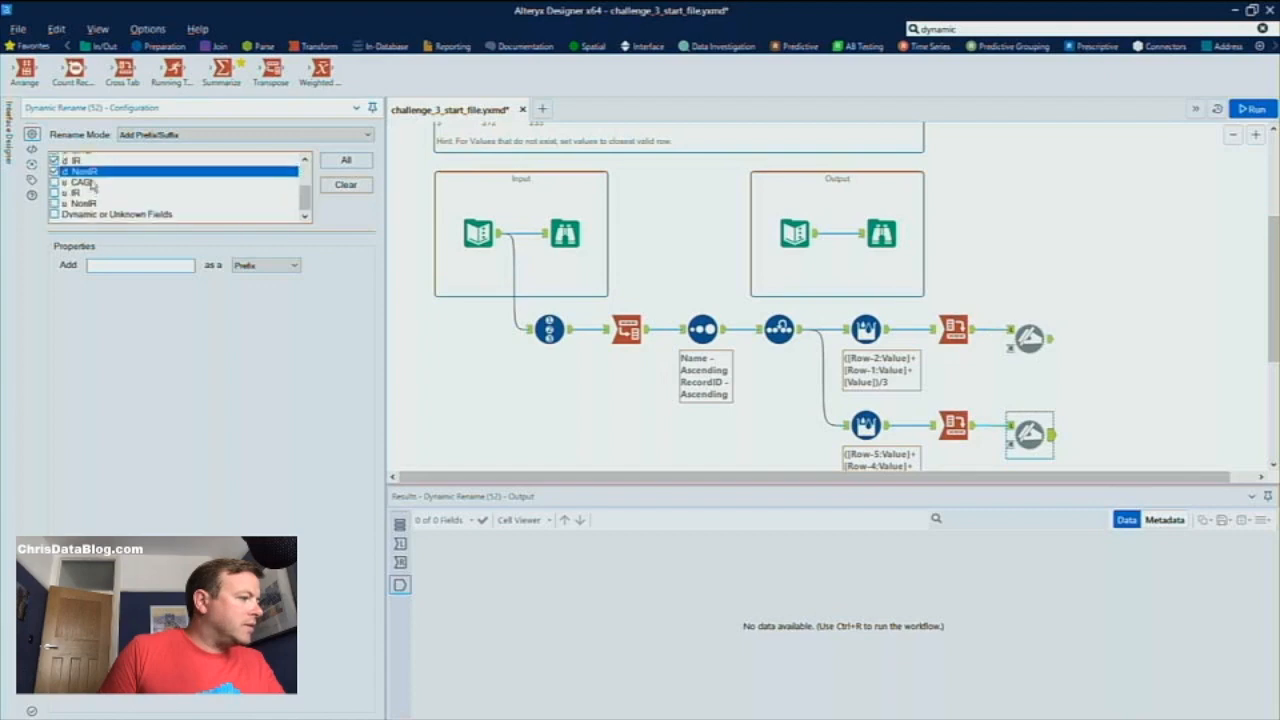
click(55, 179)
click(55, 190)
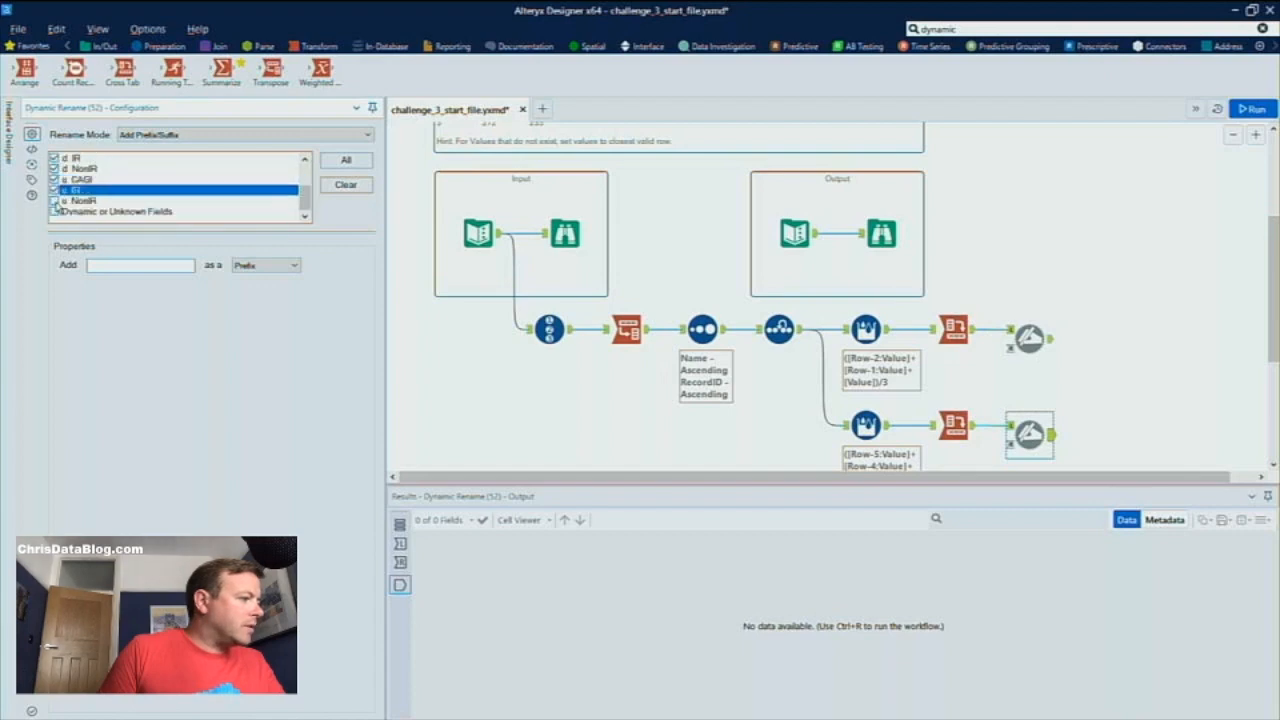
click(55, 200)
Add r6mon_ as the prefix in the second Dynamic Rename, and run the workflow to check both renamed outputs
click(102, 265)
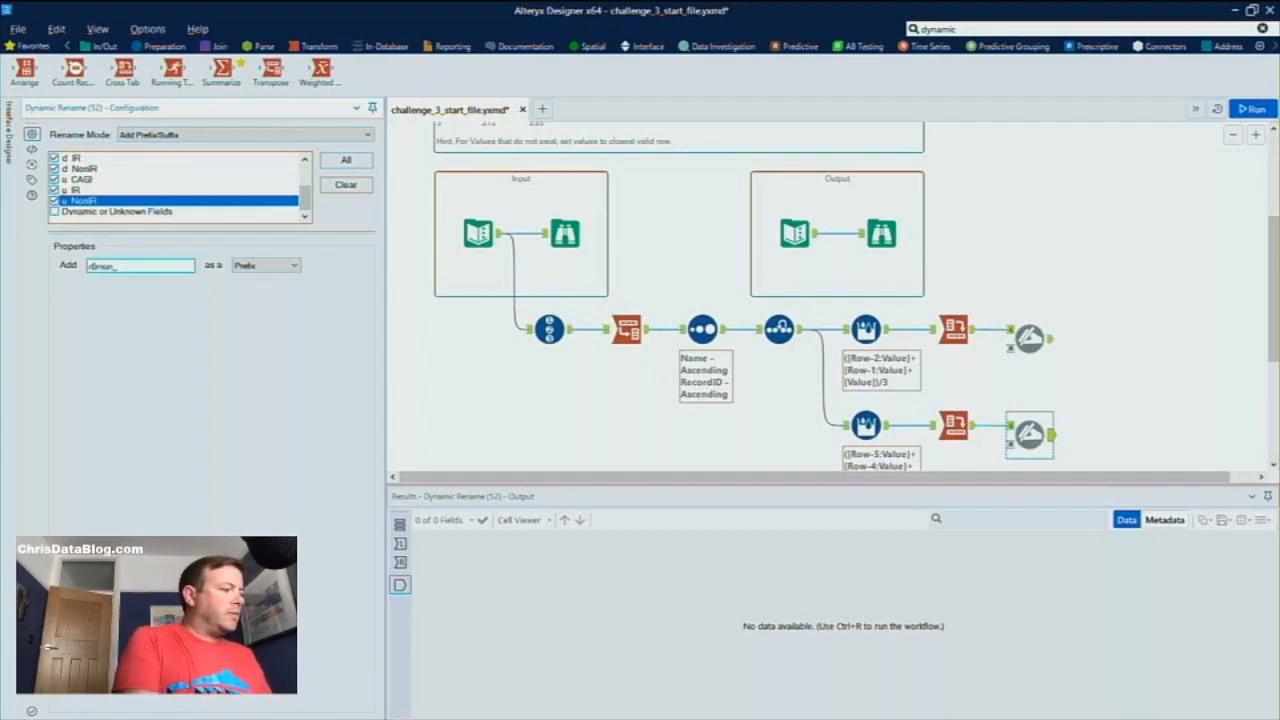
click(265, 265)
click(277, 283)
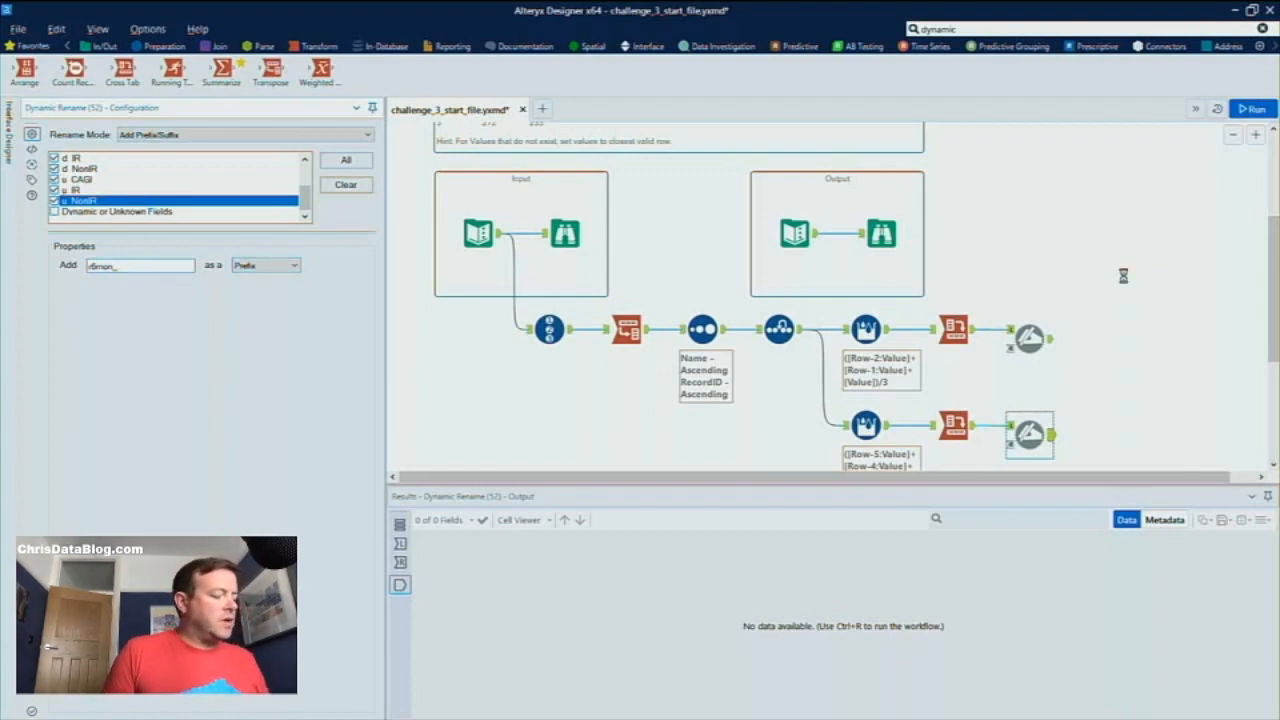
click(1038, 340)
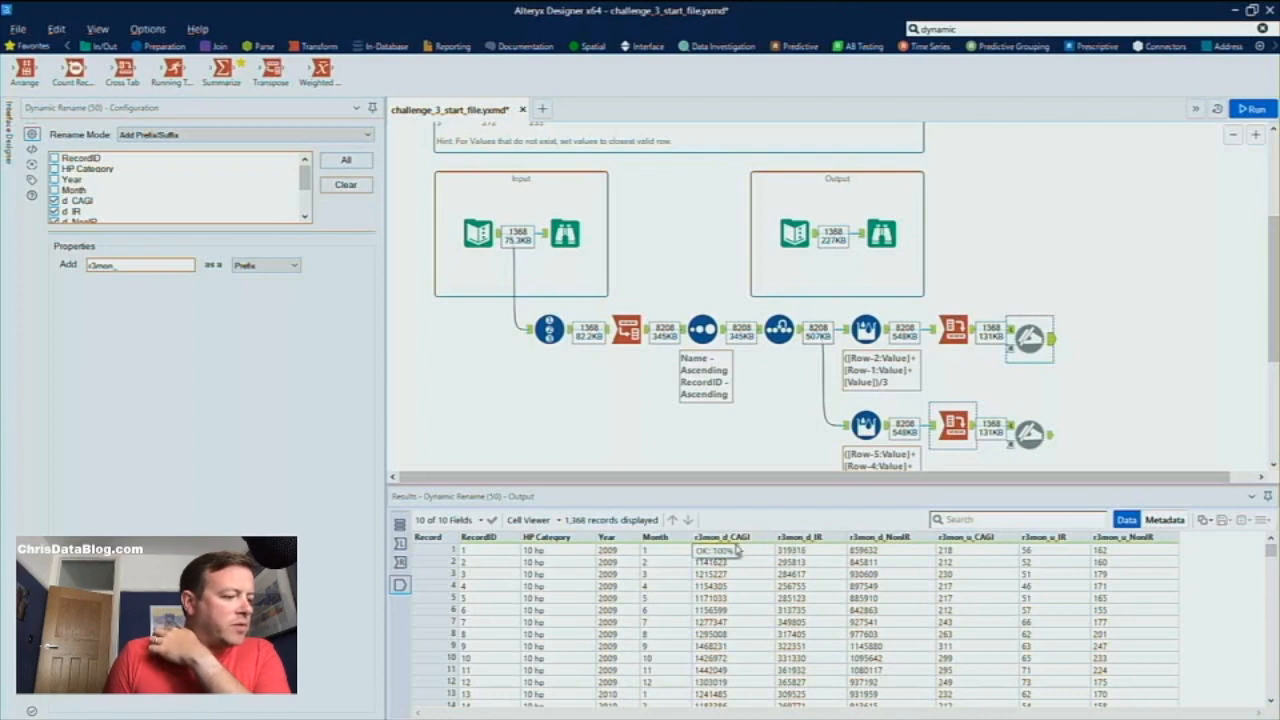
click(1047, 443)
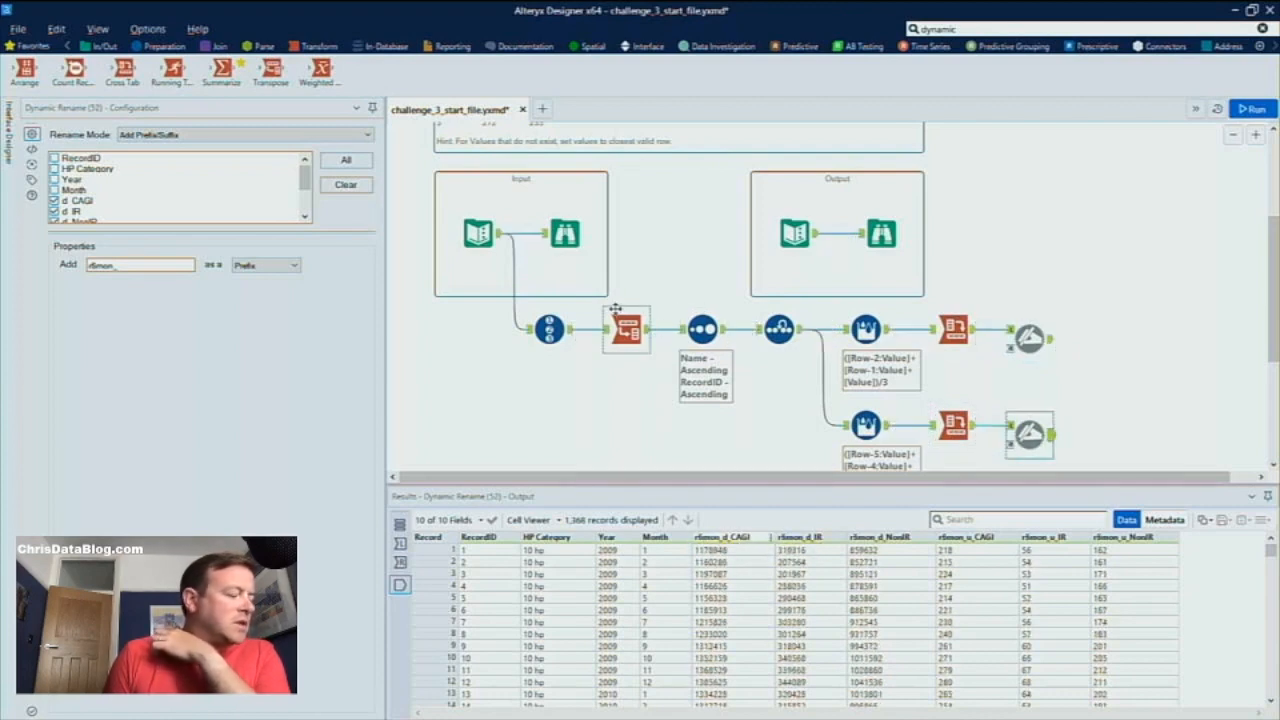
Add a Join Multiple tool and connect the Record ID output and both Dynamic Rename outputs to it
click(221, 50)
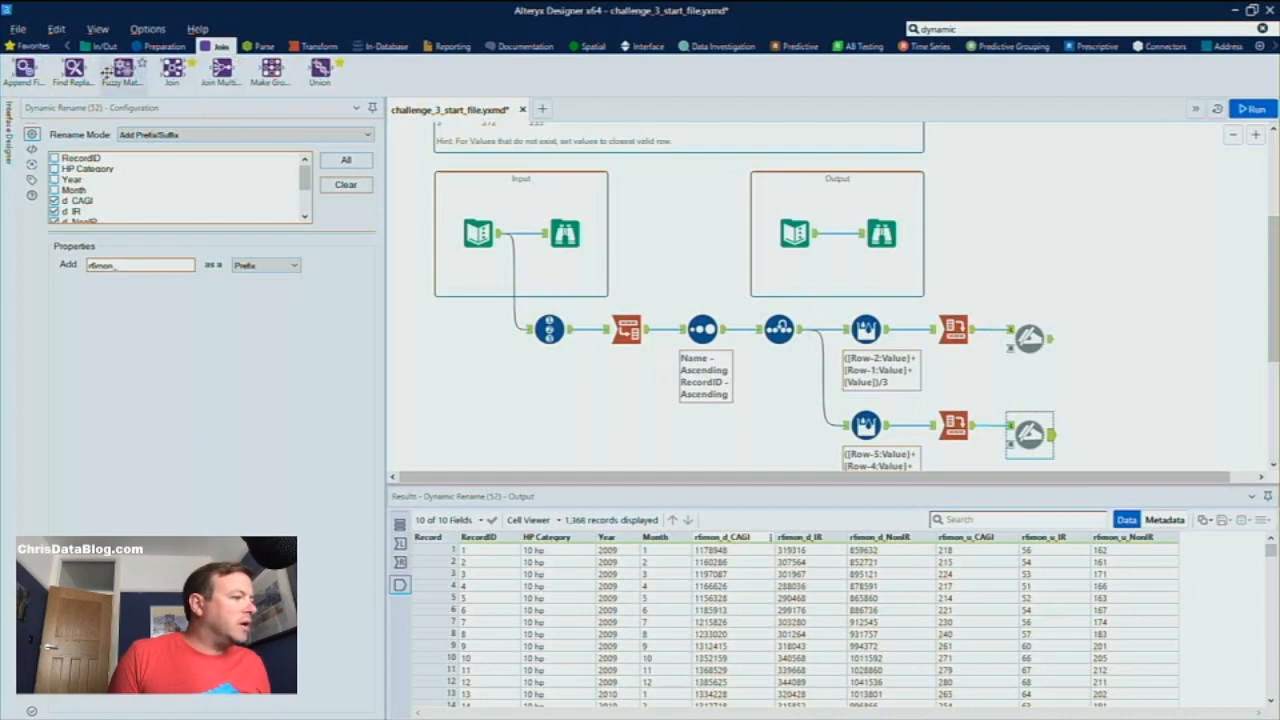
drag(122, 68, 1190, 346)
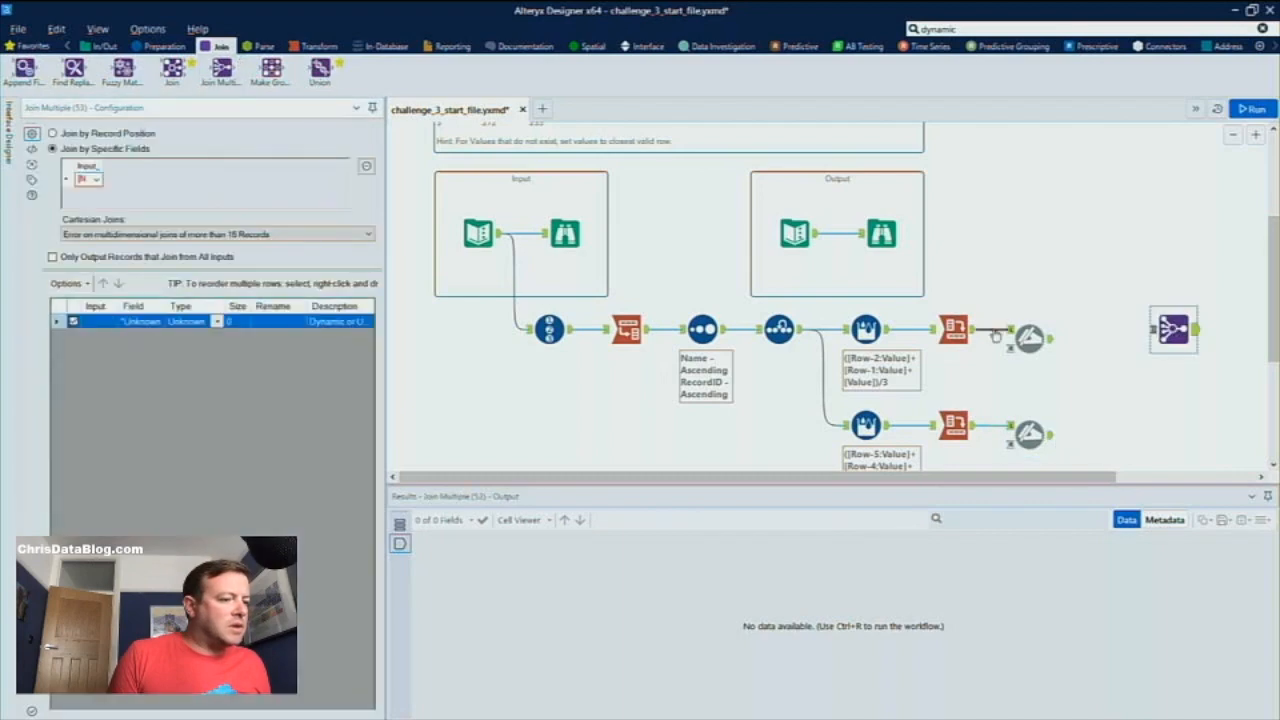
drag(568, 329, 1158, 329)
drag(1044, 336, 1158, 330)
drag(1050, 434, 1141, 377)
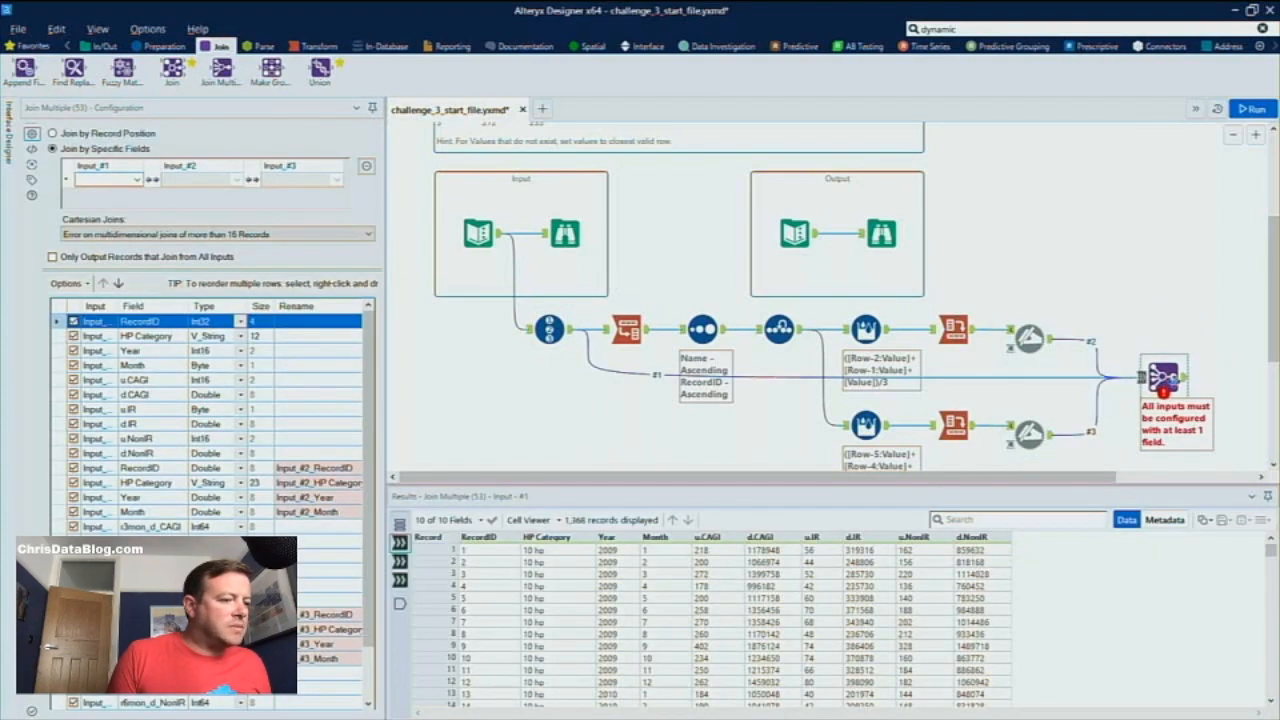
Configure the Join Multiple to join all three inputs on RecordID
key(ctrl+r)
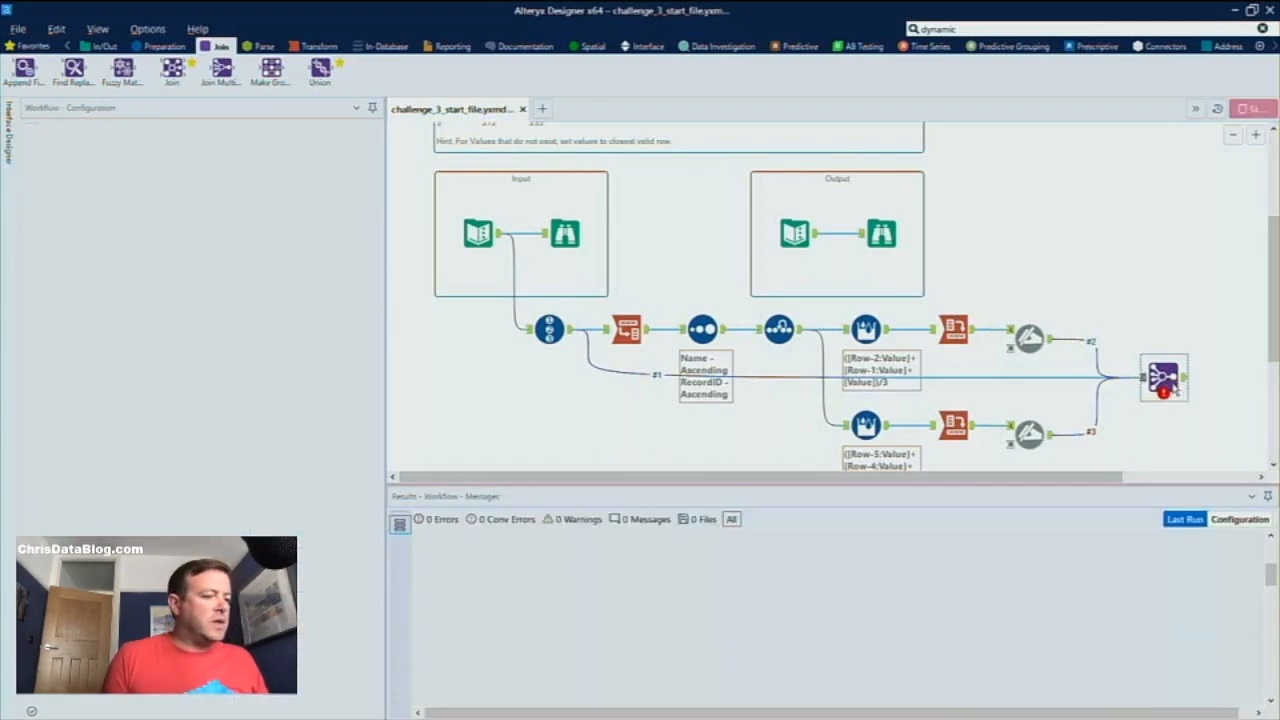
click(1183, 377)
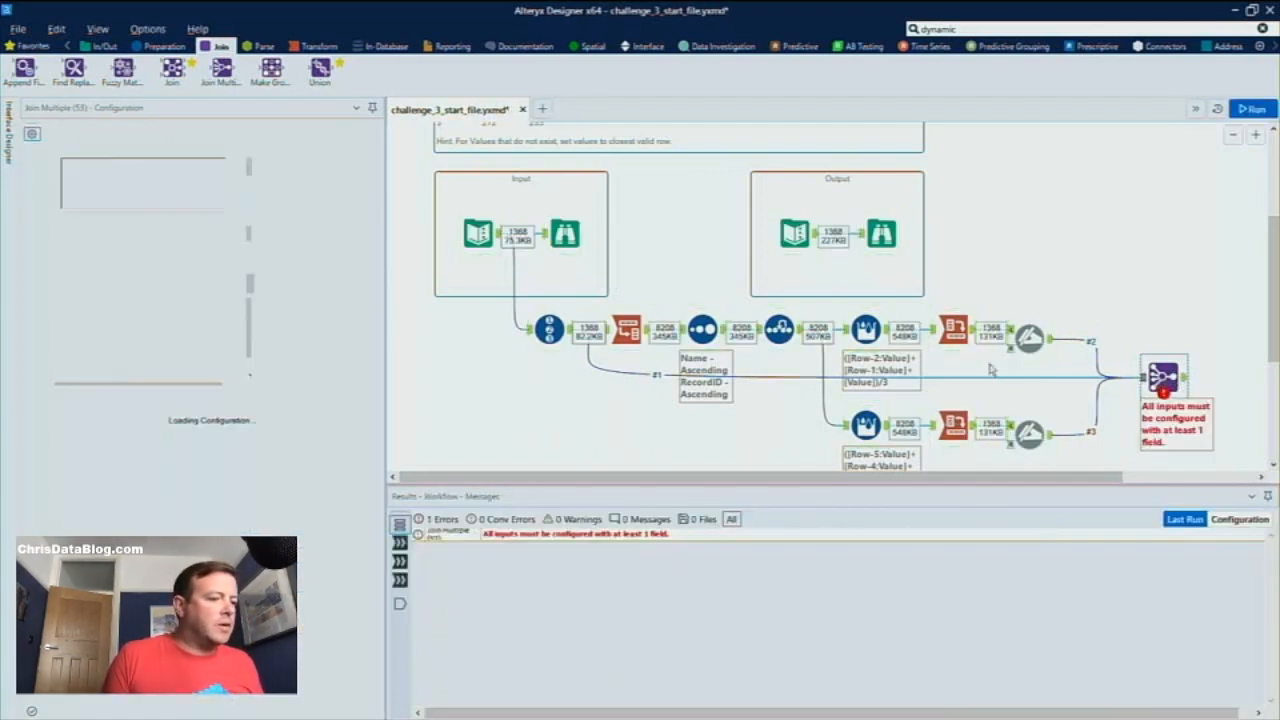
click(137, 181)
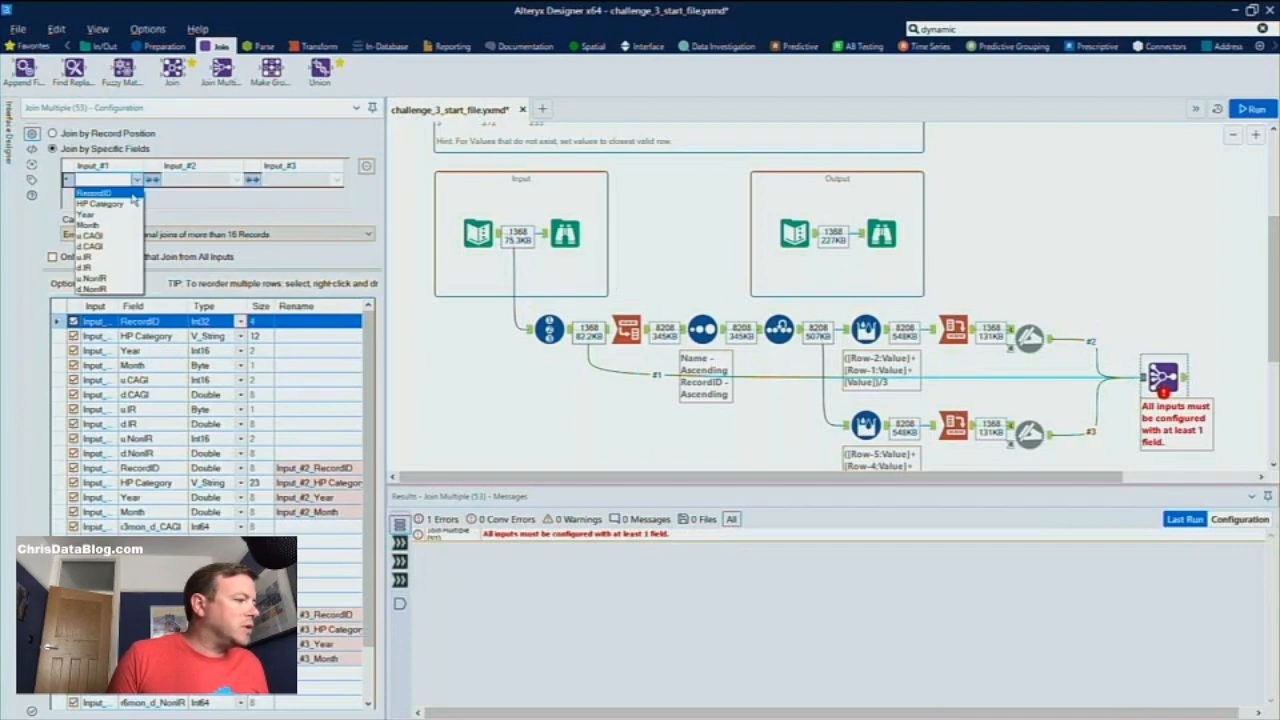
click(135, 200)
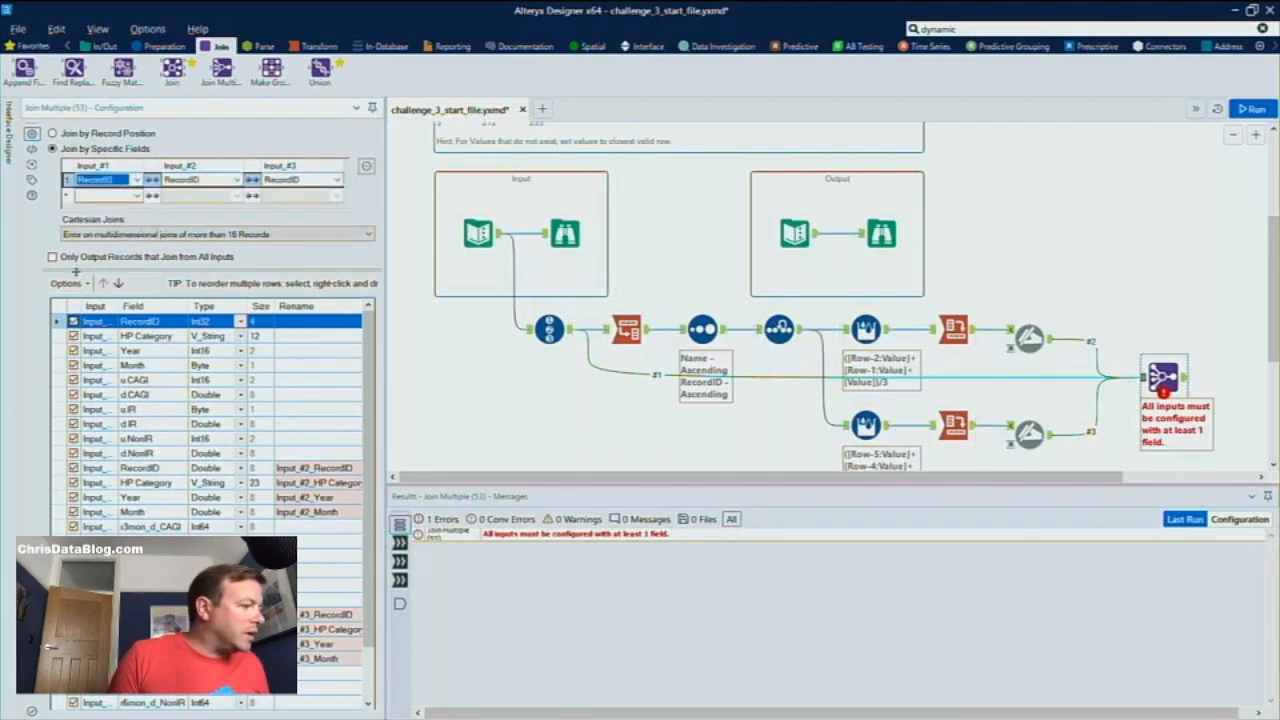
Deselect the duplicate fields in the Join Multiple and run the workflow
click(68, 283)
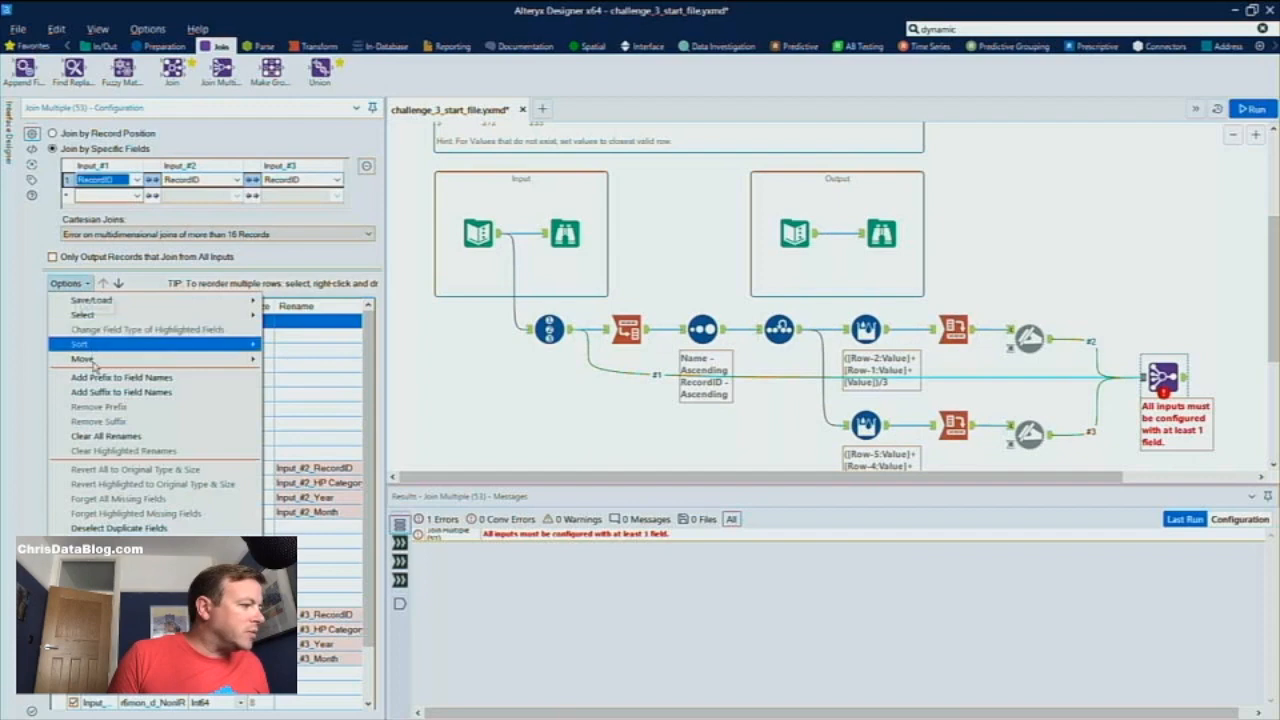
click(132, 528)
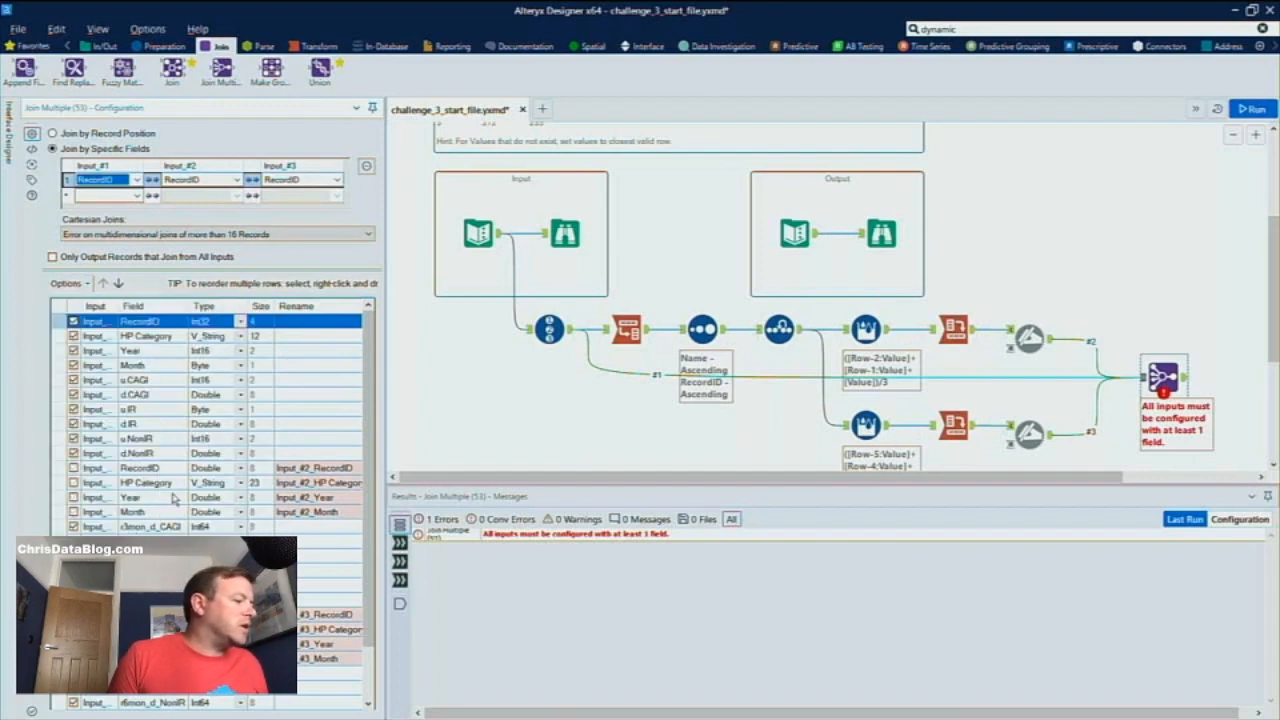
click(712, 433)
key(ctrl+r)
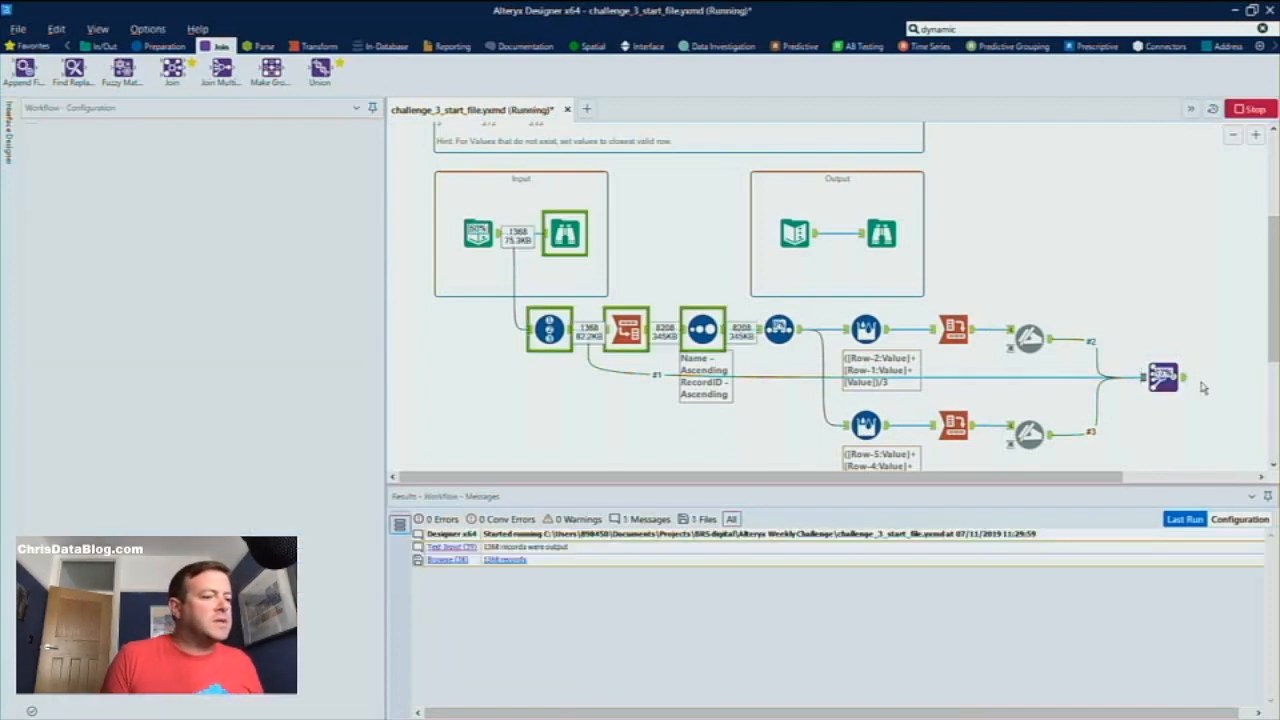
Add a Browse tool after the Join Multiple and run the workflow
click(1048, 378)
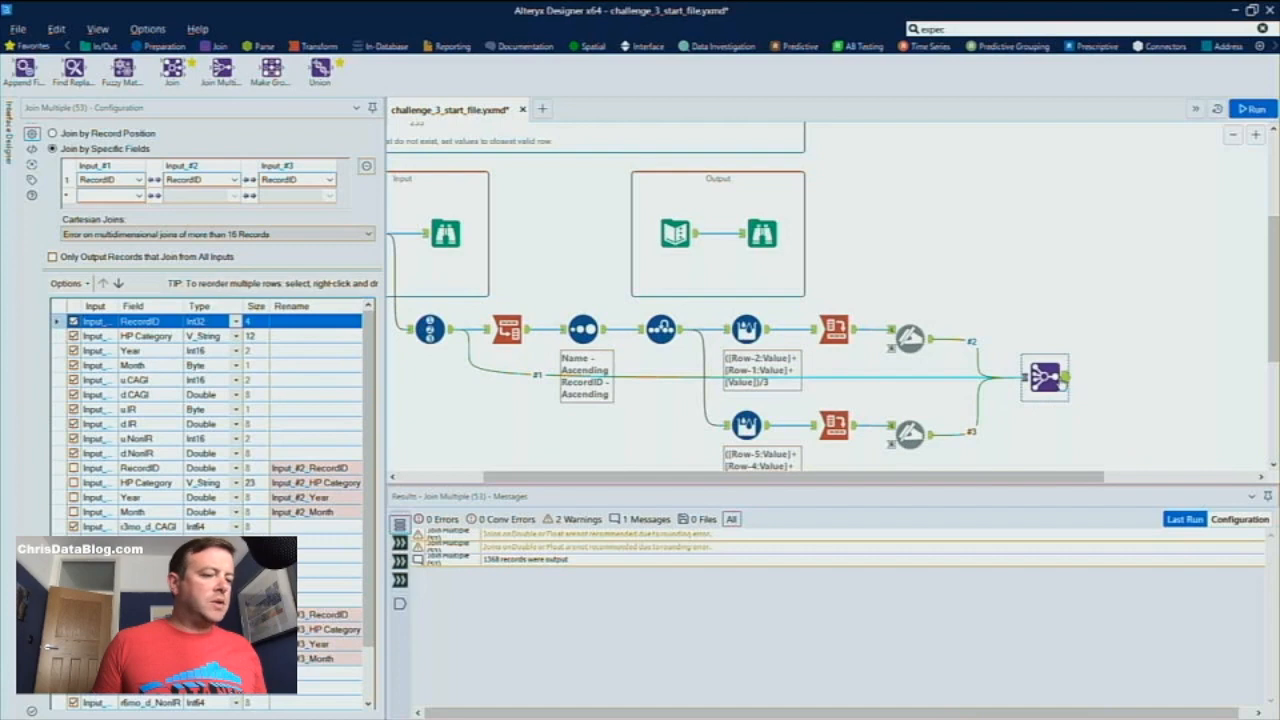
right_click(1062, 384)
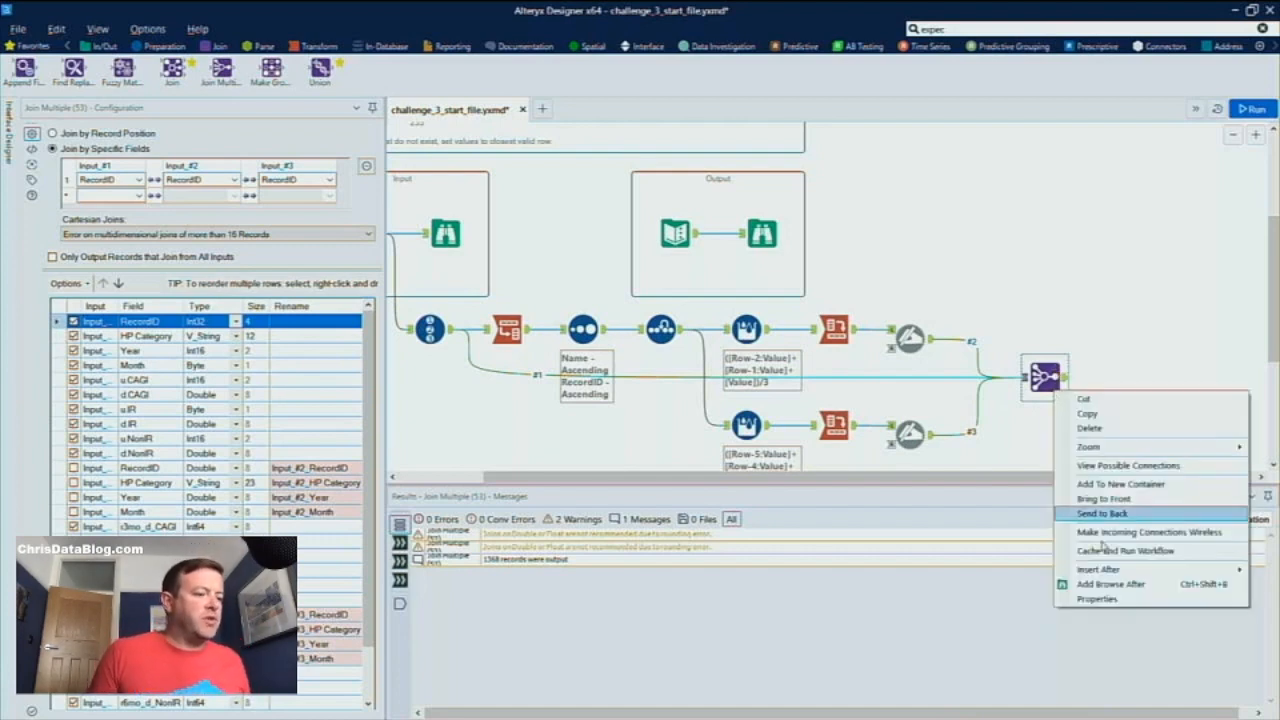
click(1108, 584)
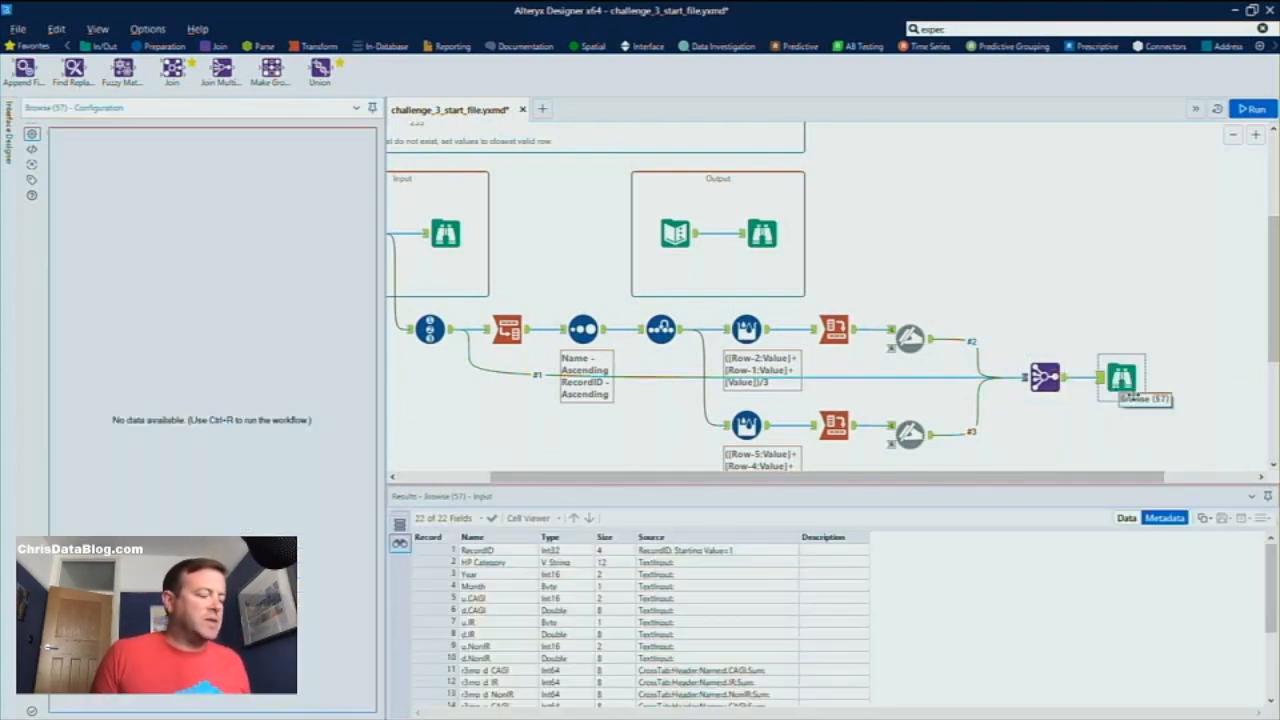
key(ctrl+r)
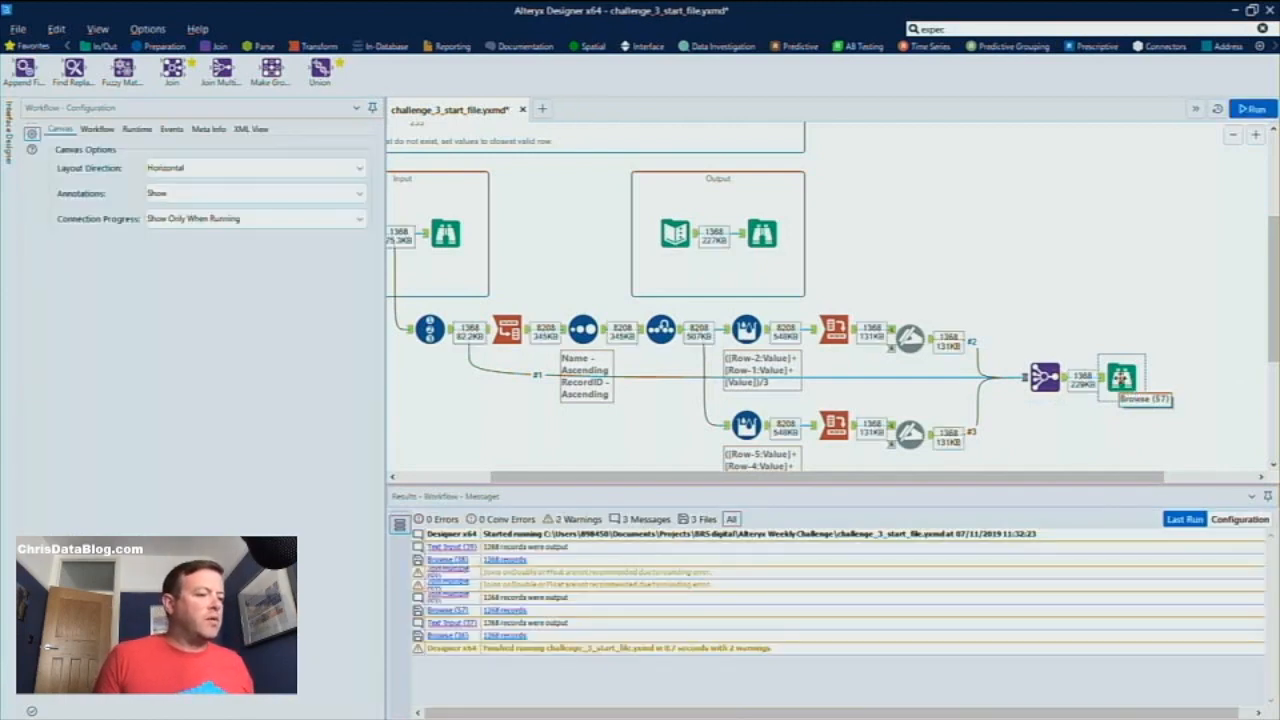
Compare the running-average columns in the new Browse with those in the expected Output Browse
click(1121, 377)
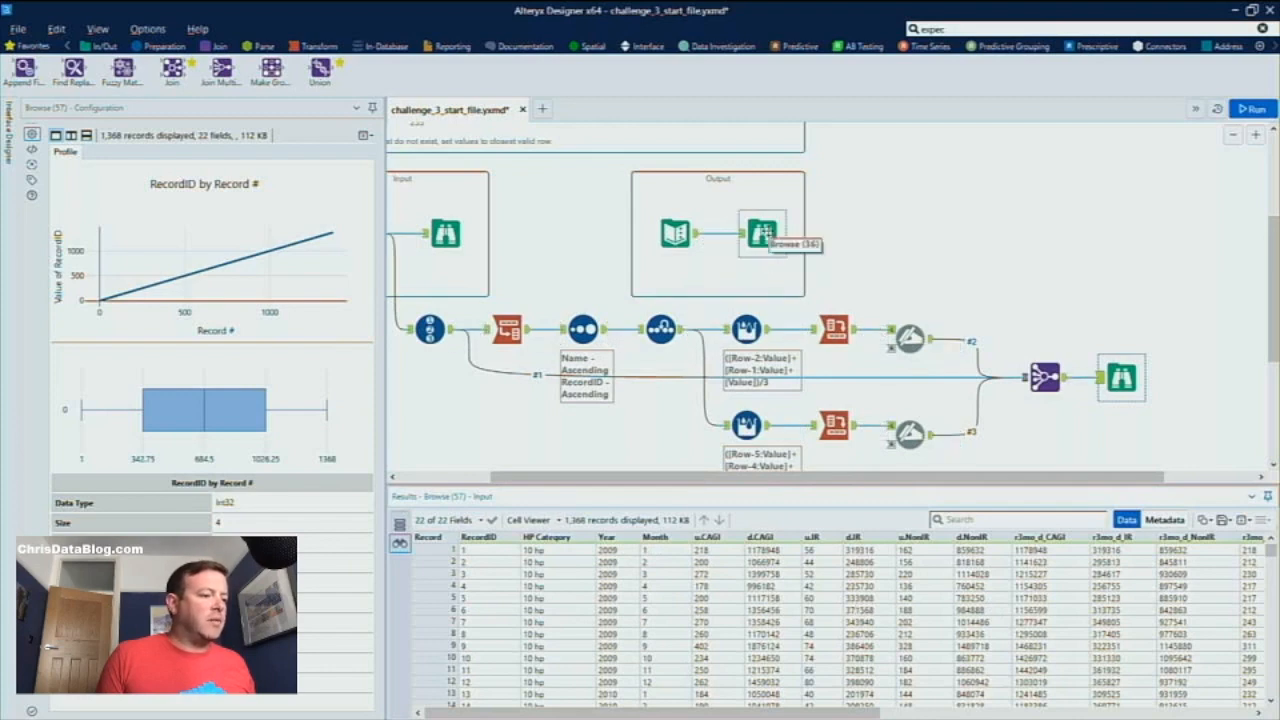
click(762, 233)
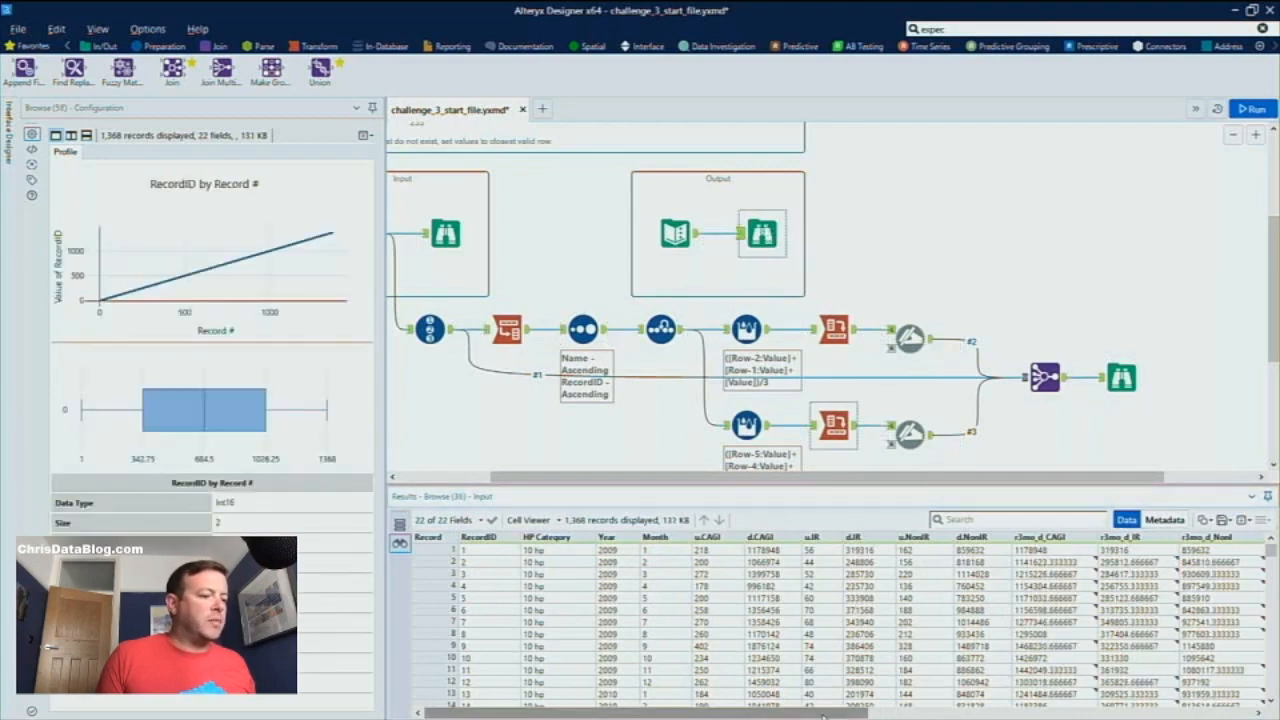
drag(824, 703, 965, 704)
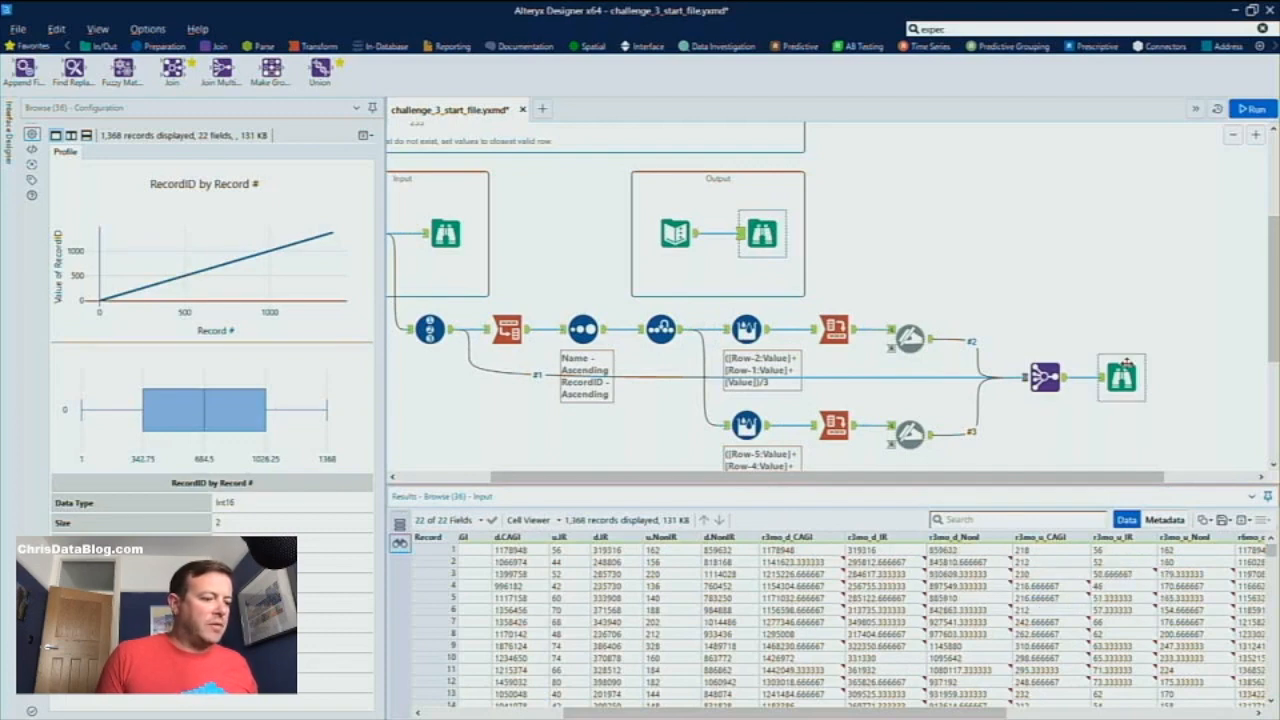
click(762, 233)
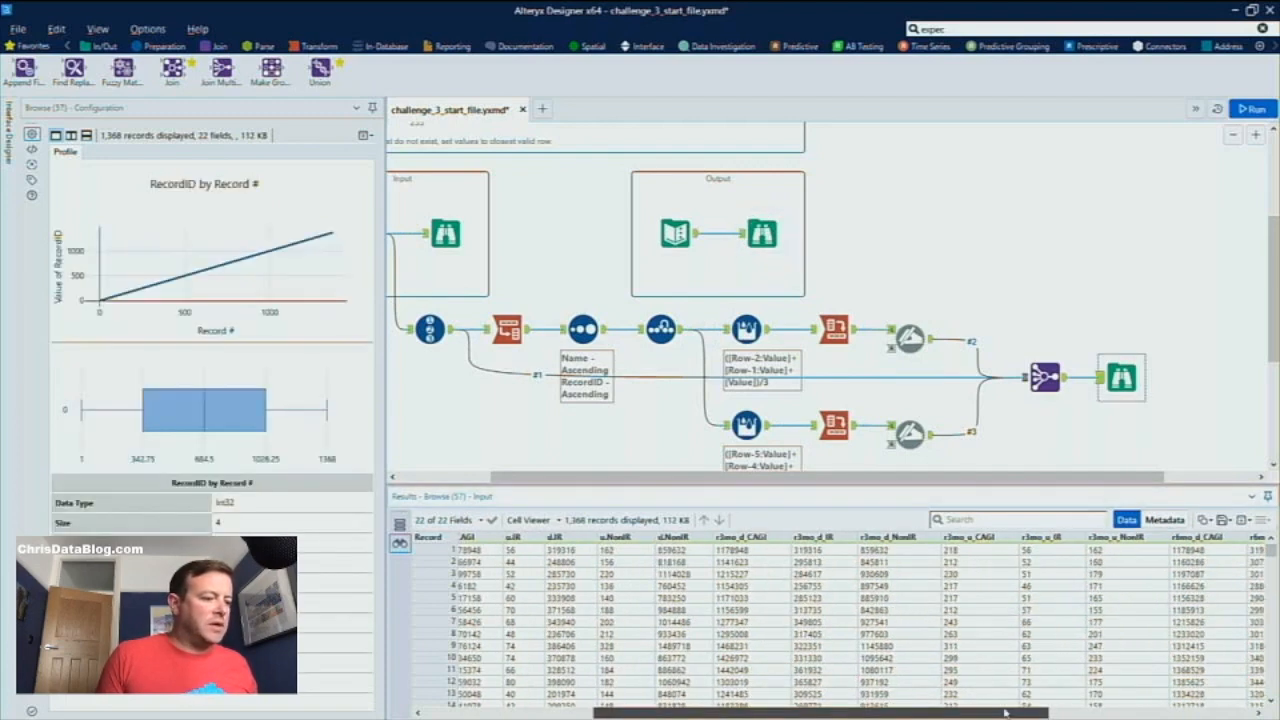
click(762, 233)
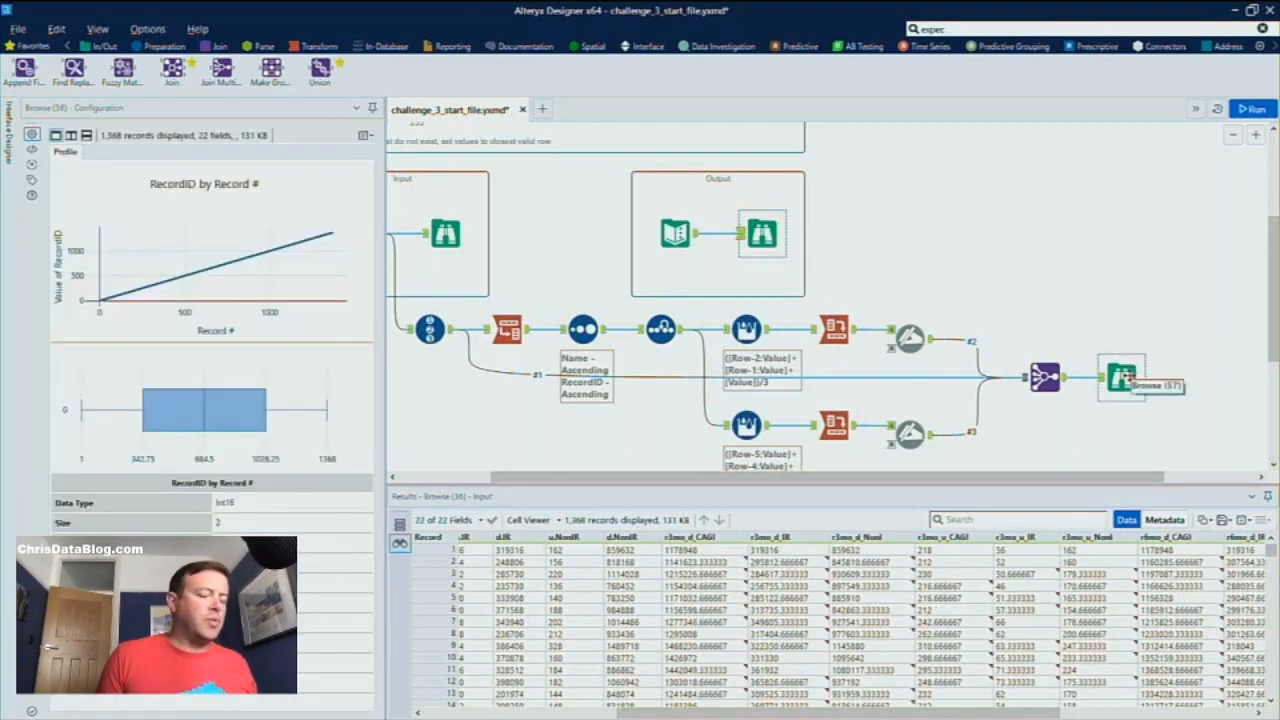
click(1122, 378)
scroll(1040, 434, left, 3)
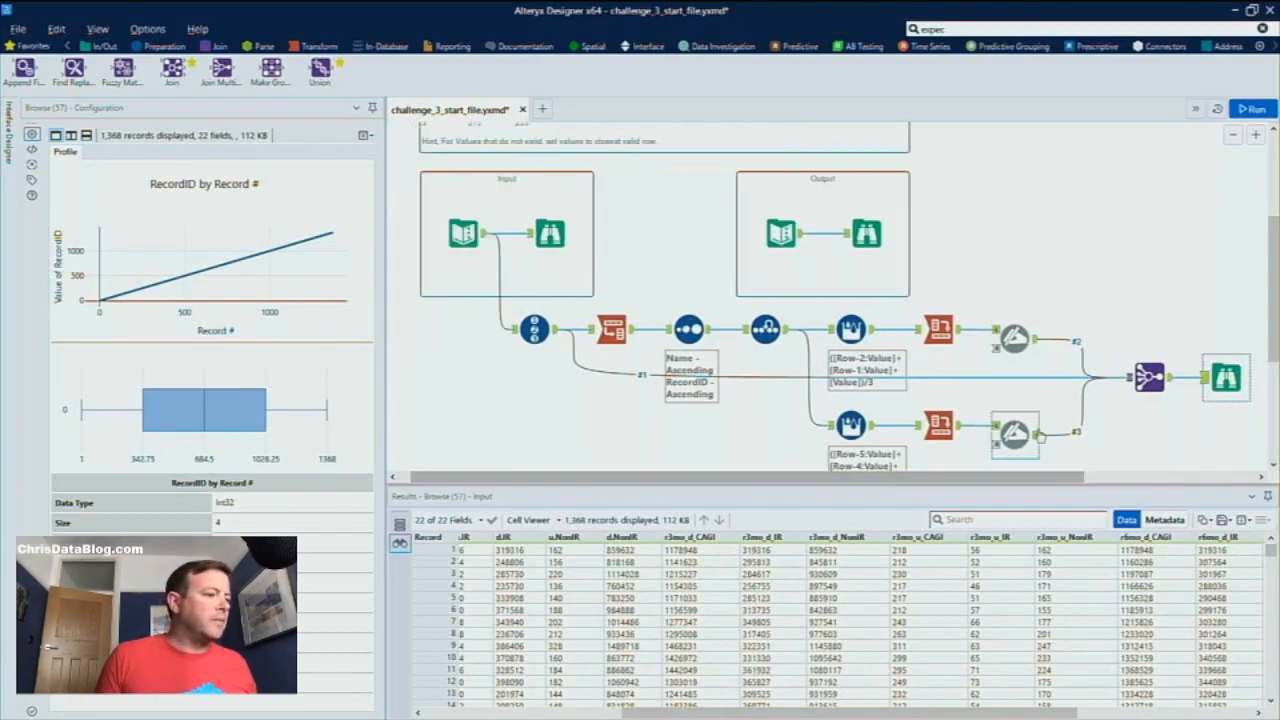